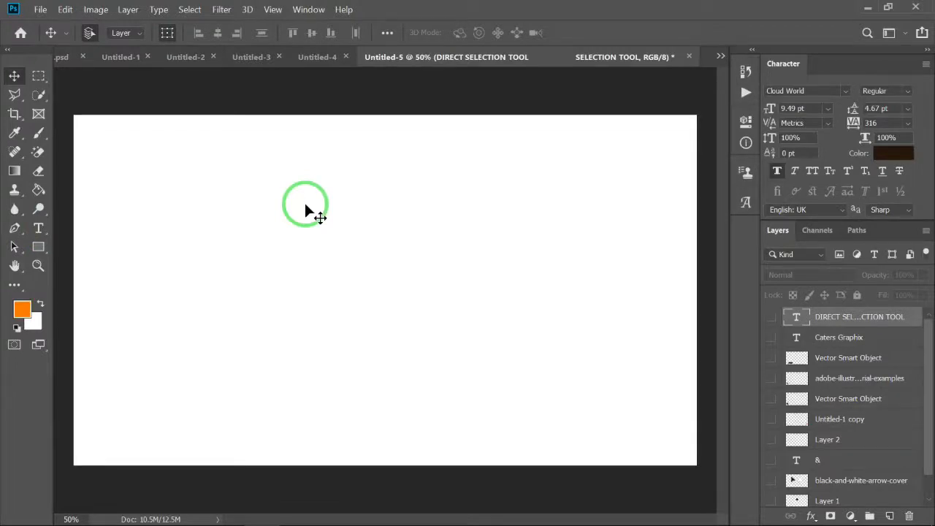
Step: Create horizontal text reading FSJDK at 27 pt with the Horizontal Type Tool and delete its layer
left_click(39, 228)
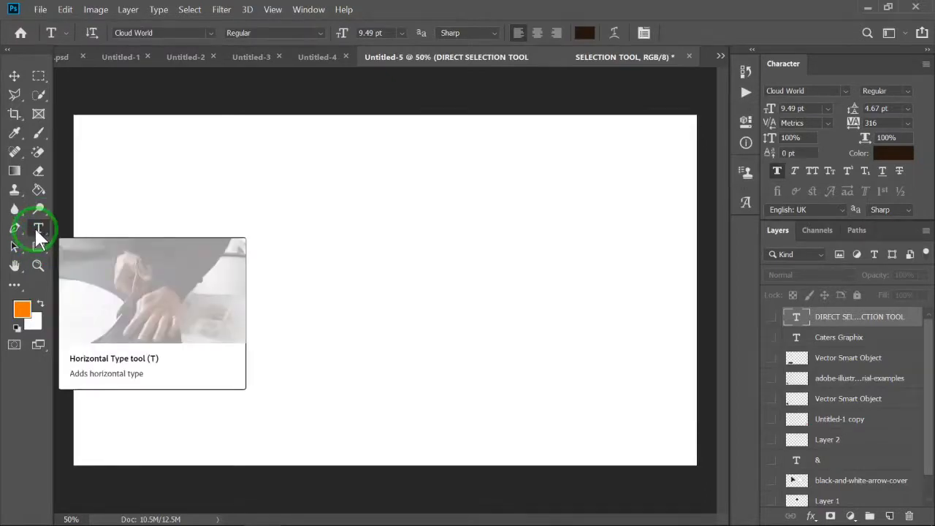
right_click(35, 228)
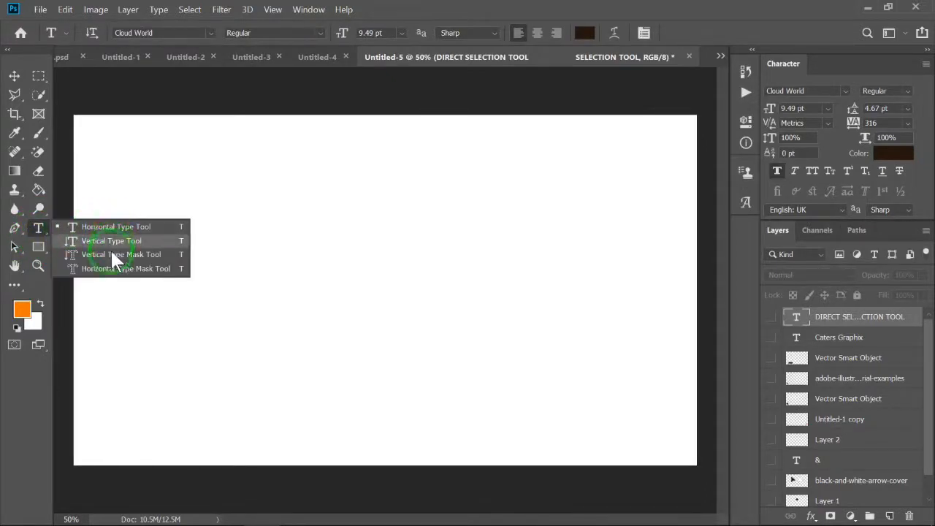
left_click(103, 228)
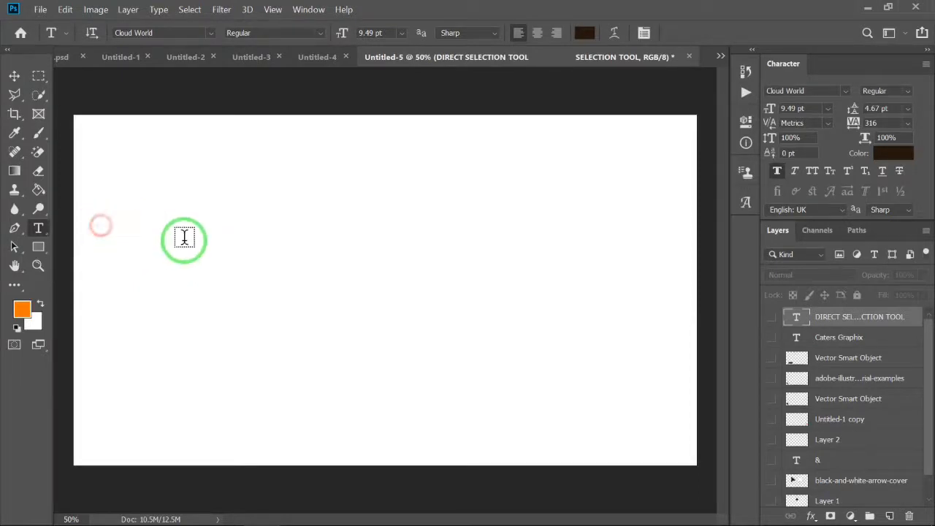
left_click(181, 265)
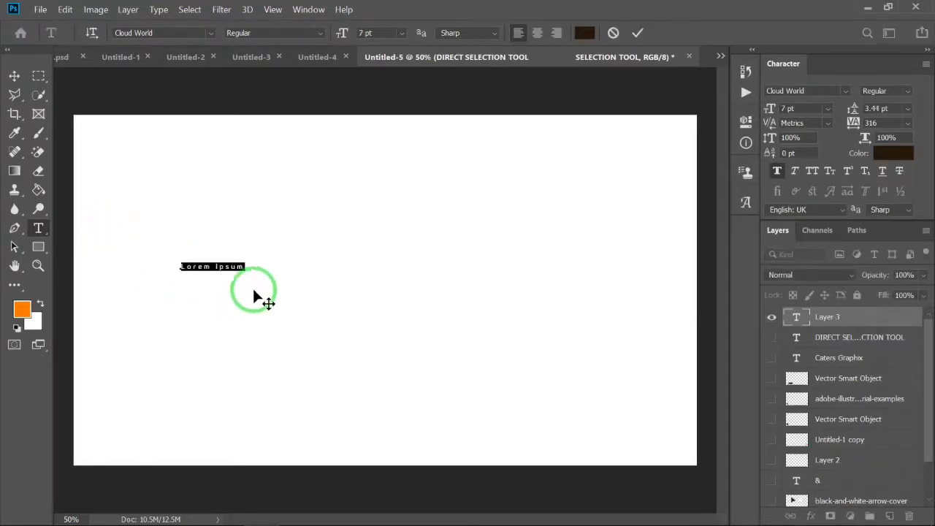
left_click_drag(340, 33, 373, 235)
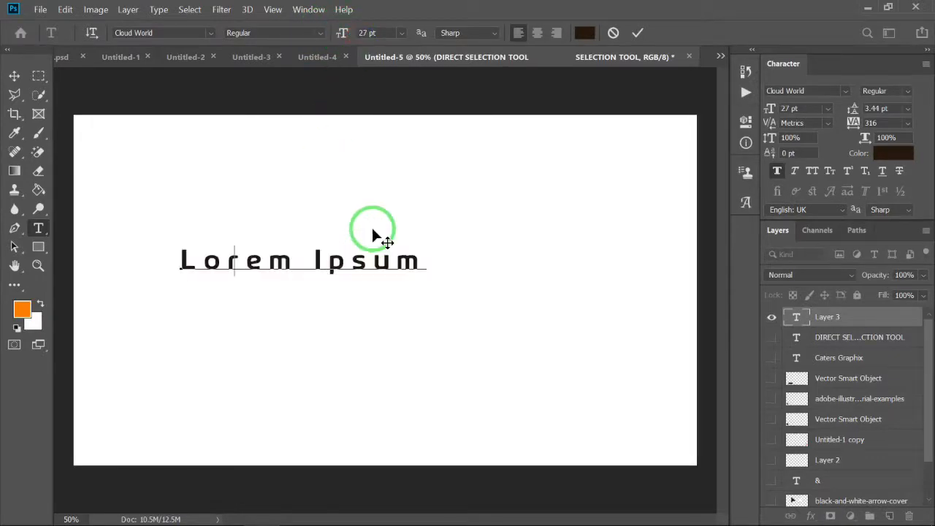
type("FSJDK")
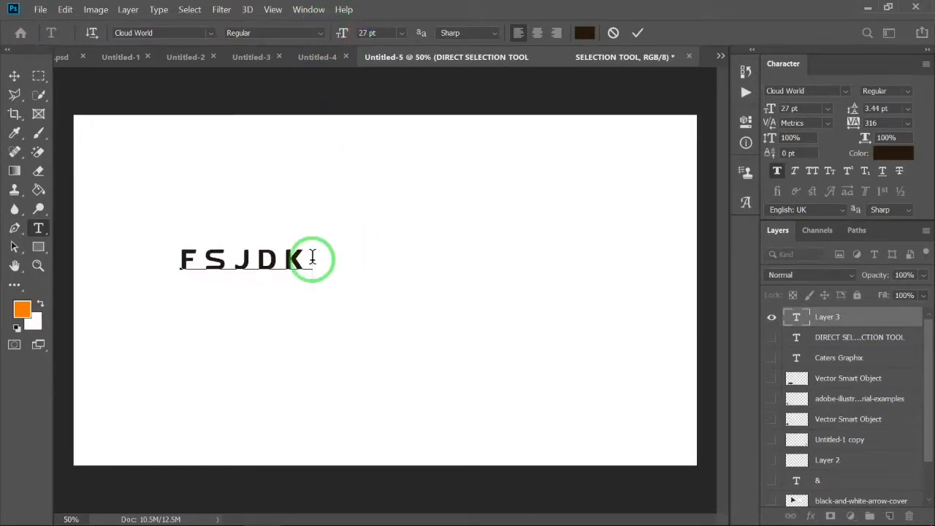
double_click(163, 266)
left_click(859, 322)
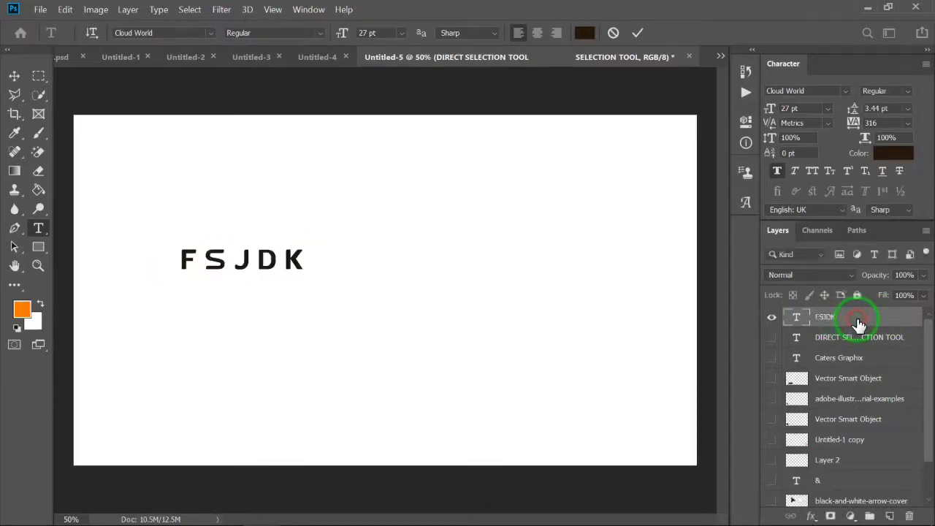
key("Delete")
Step: Create vertical text reading GDHDHD at 26 pt with the Vertical Type Tool and delete its layer
right_click(38, 231)
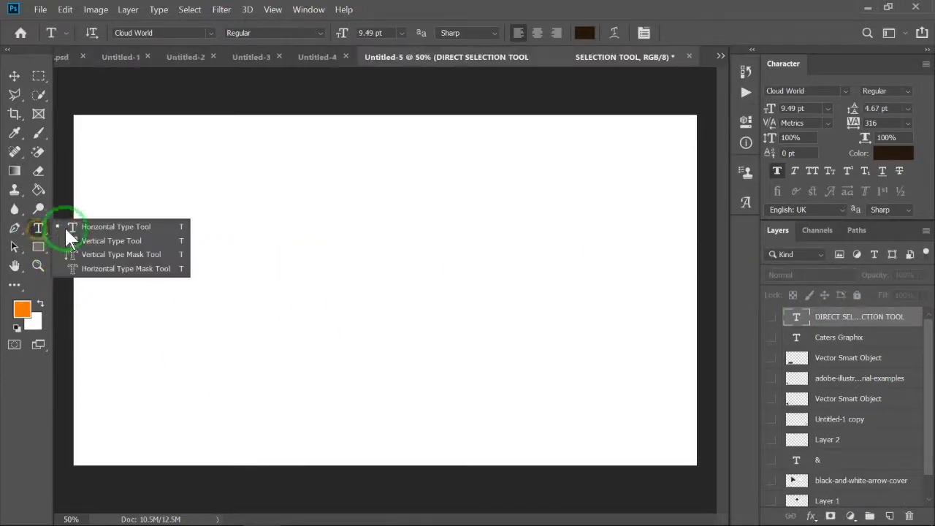
left_click(90, 243)
left_click(295, 169)
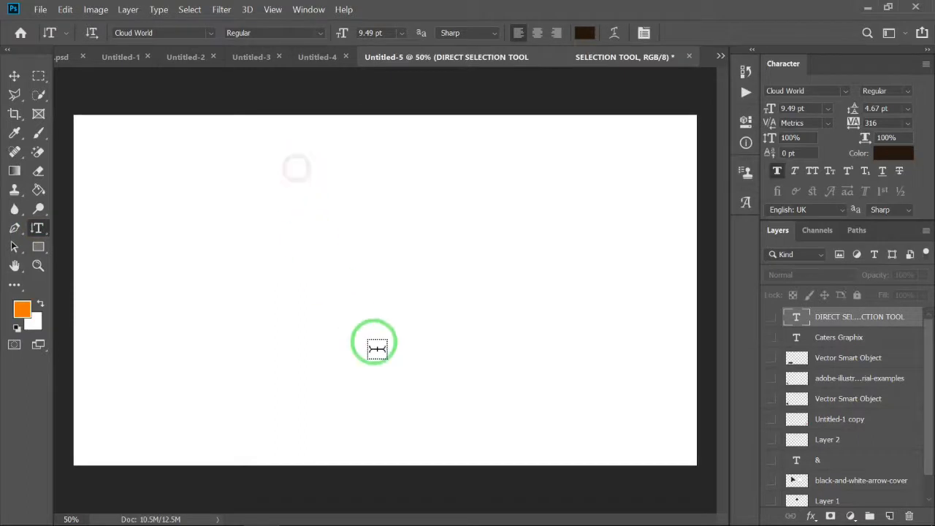
type("SDHDHD")
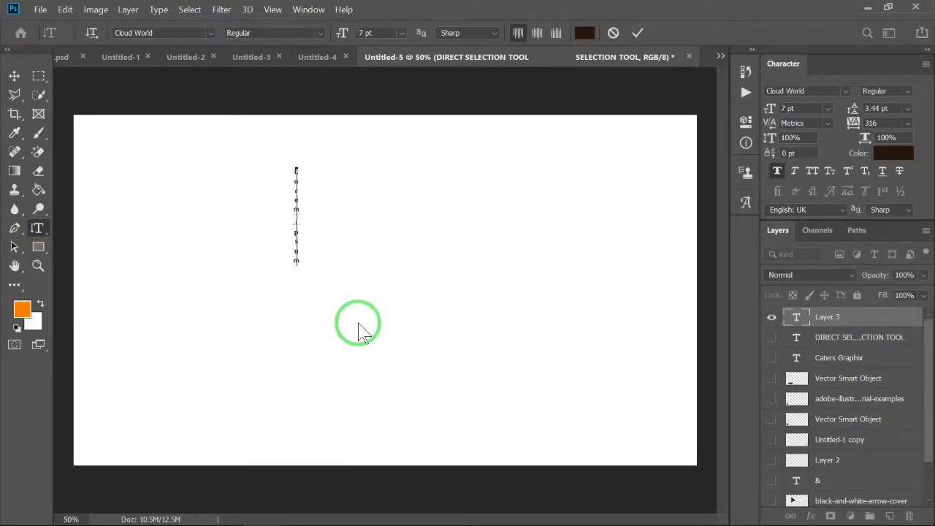
key("ctrl+a")
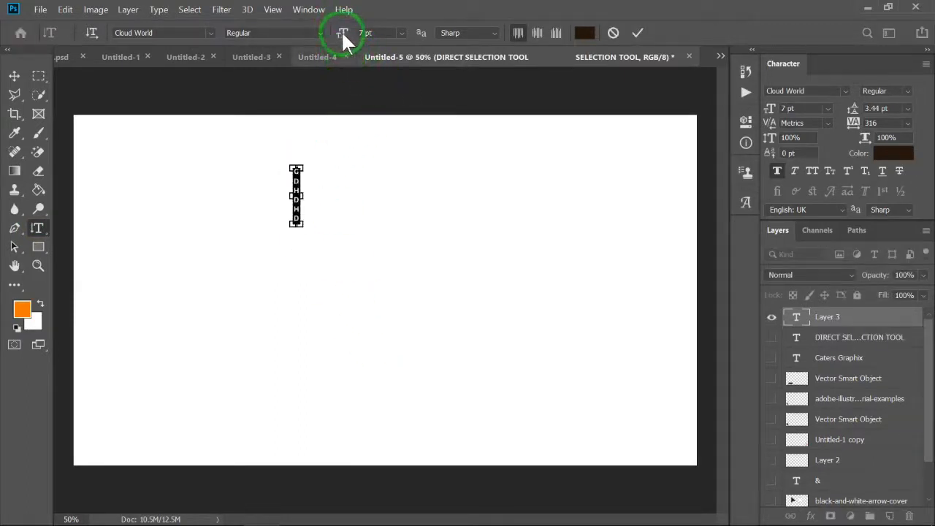
left_click_drag(343, 35, 356, 37)
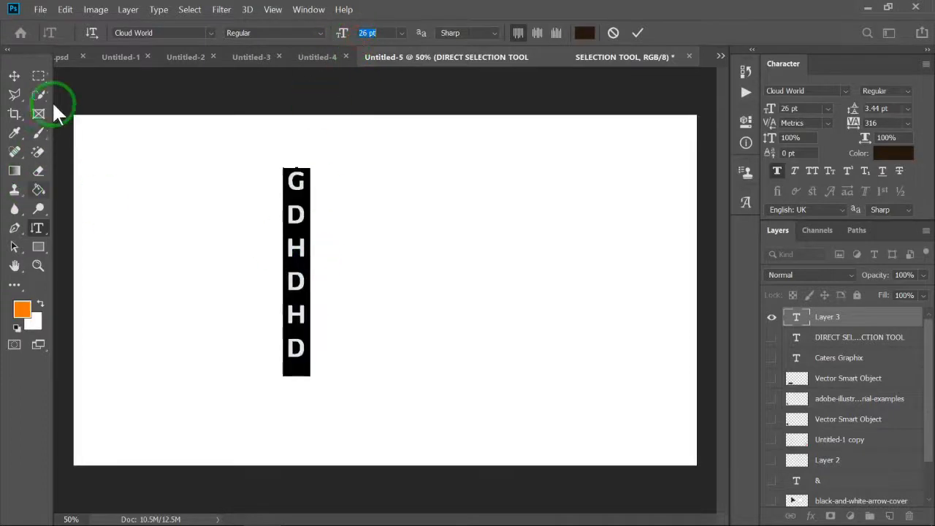
left_click(14, 76)
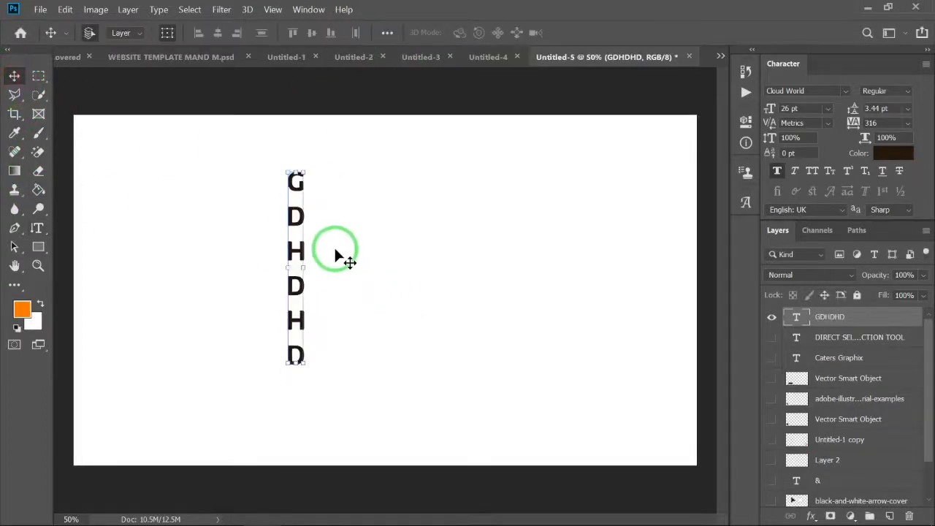
key("Delete")
Step: Make a letter-shaped selection reading GHDHX at 35.49 pt with the Vertical Type Mask Tool
left_click(37, 230)
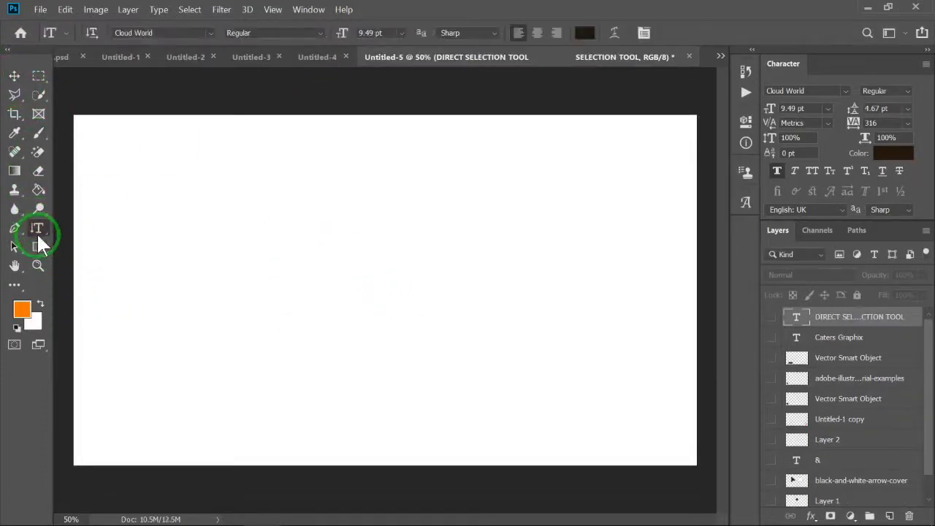
left_click_drag(39, 226, 127, 254)
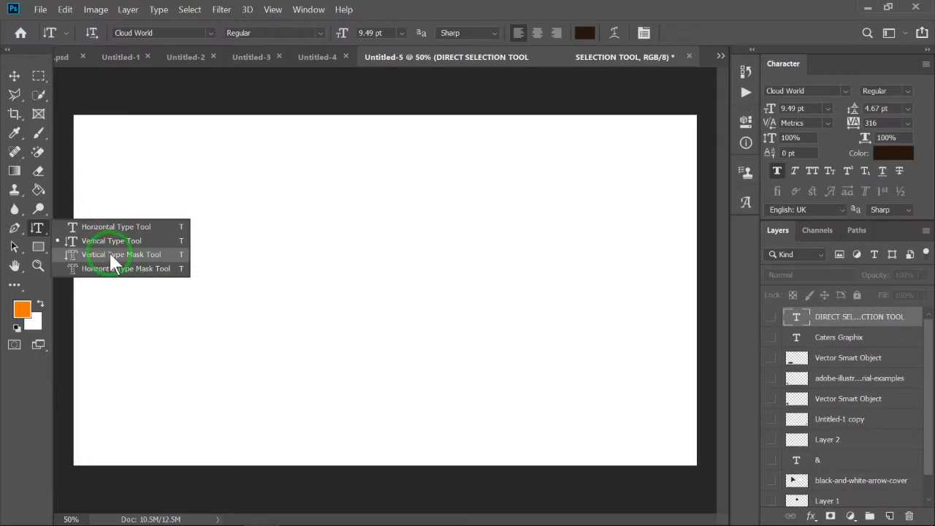
left_click(112, 257)
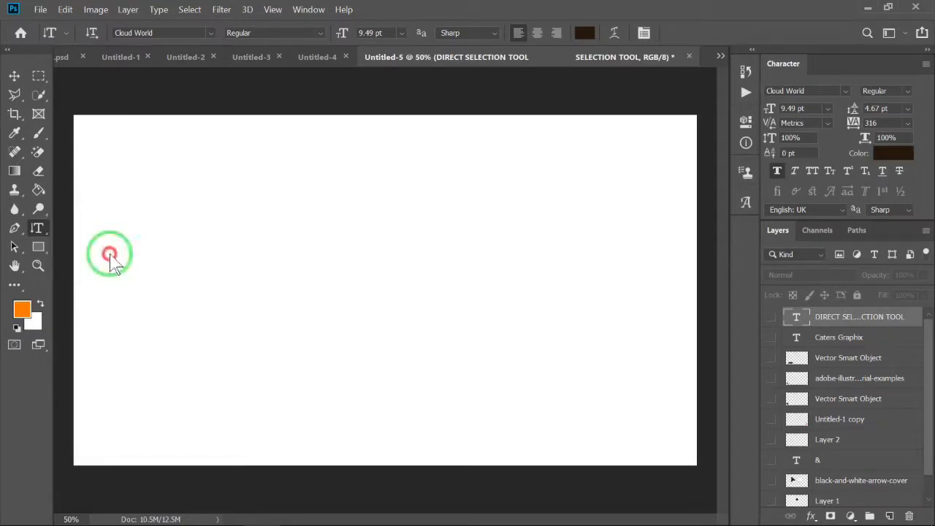
left_click(236, 177)
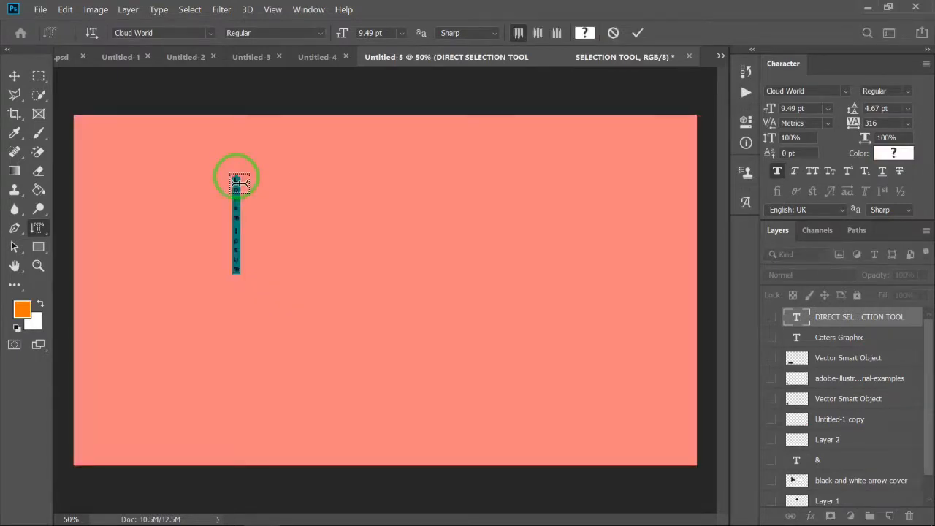
left_click(236, 176)
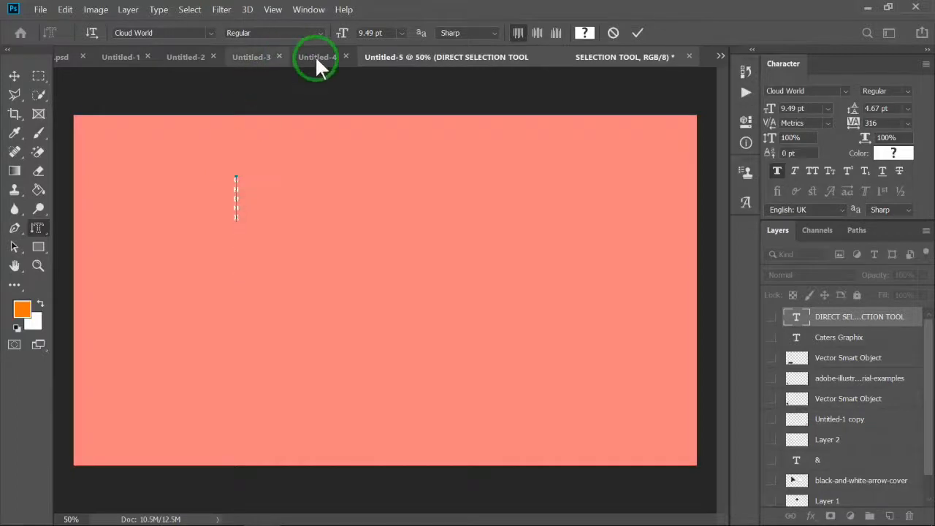
left_click_drag(340, 33, 366, 37)
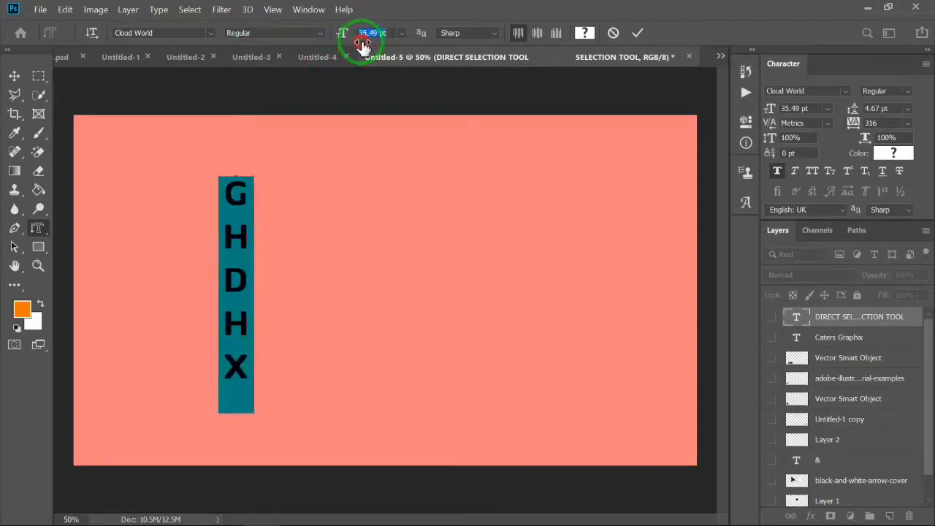
left_click(15, 76)
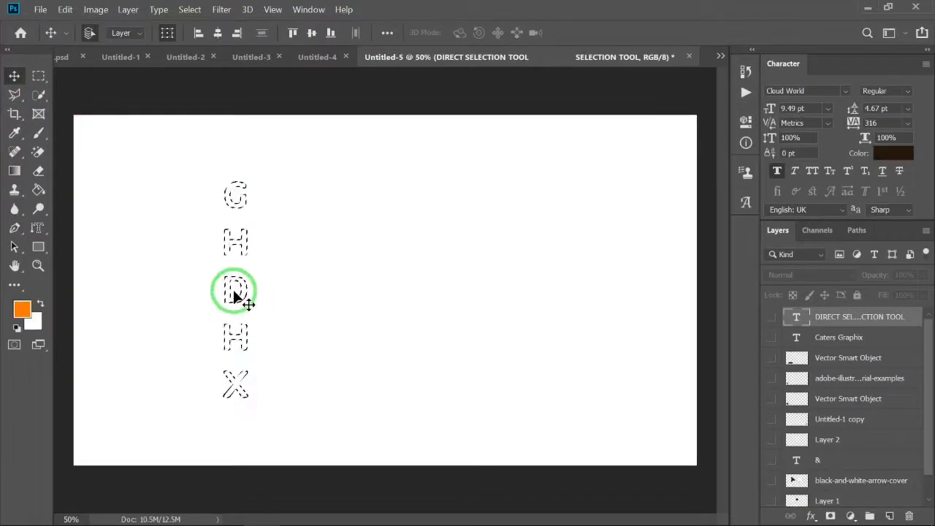
Step: Show and rasterize the DIRECT SELECTION TOOL type layer, filling the letter-shaped selection on it with the orange foreground colour
left_click(38, 189)
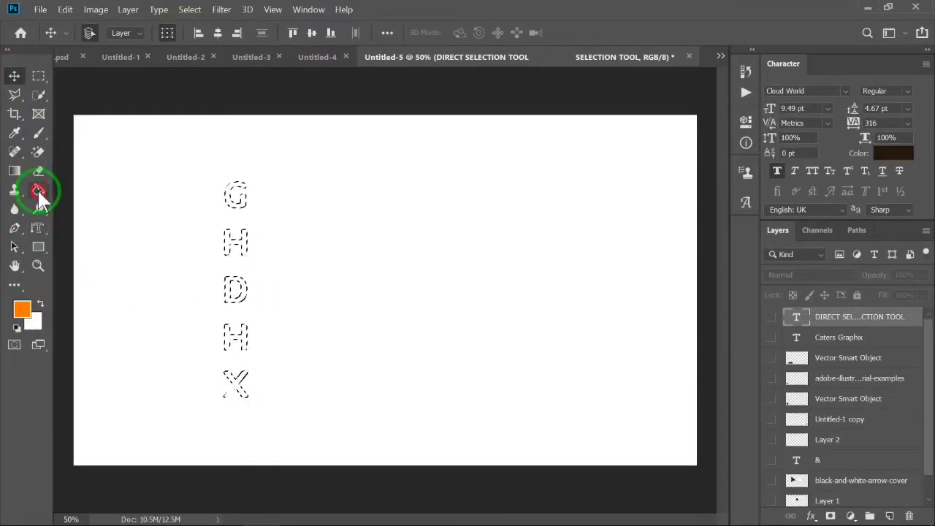
left_click(237, 199)
left_click(485, 219)
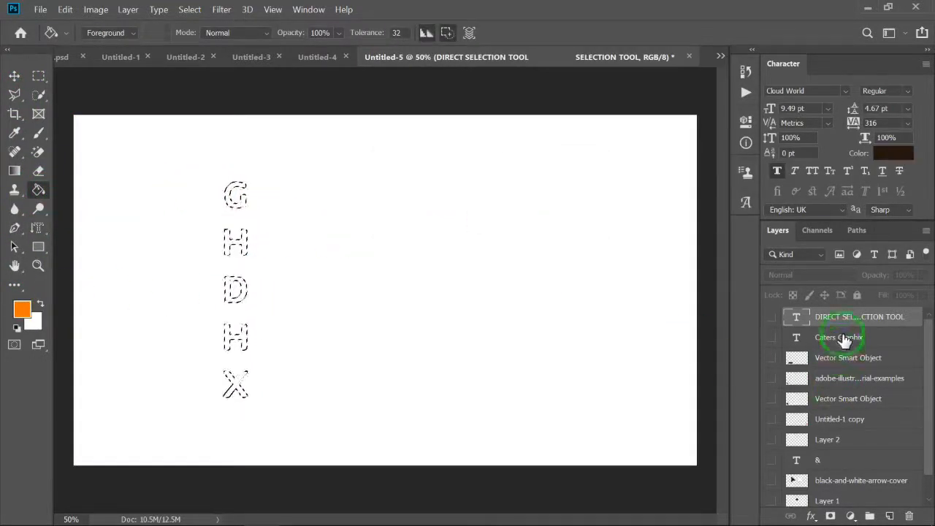
left_click(772, 317)
left_click(234, 215)
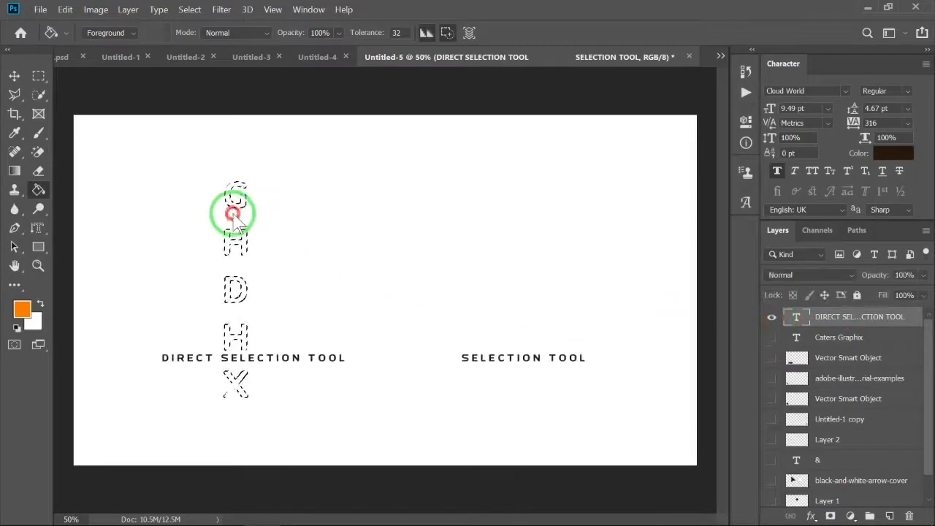
left_click(468, 231)
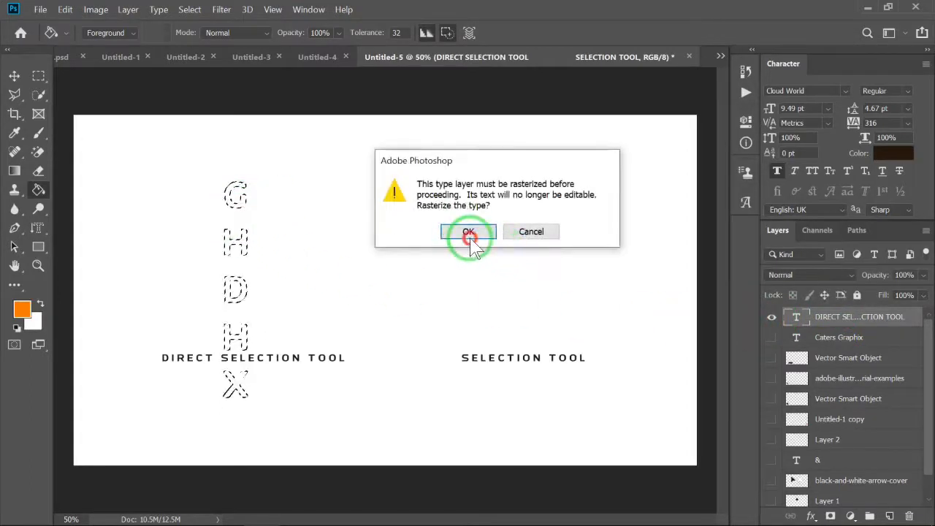
left_click(235, 214)
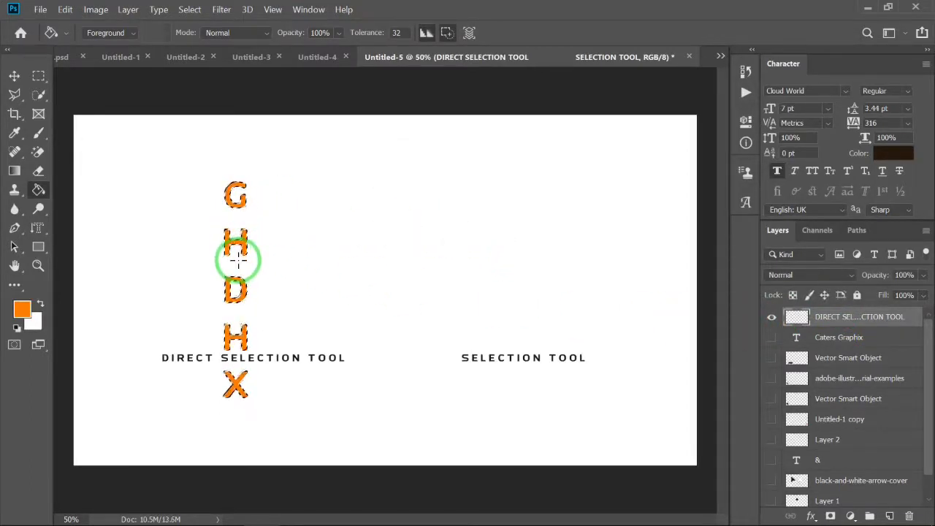
Step: Undo the orange fill, the rasterizing, the layer's visibility change and the type mask selection
key("ctrl+z")
key("ctrl+z")
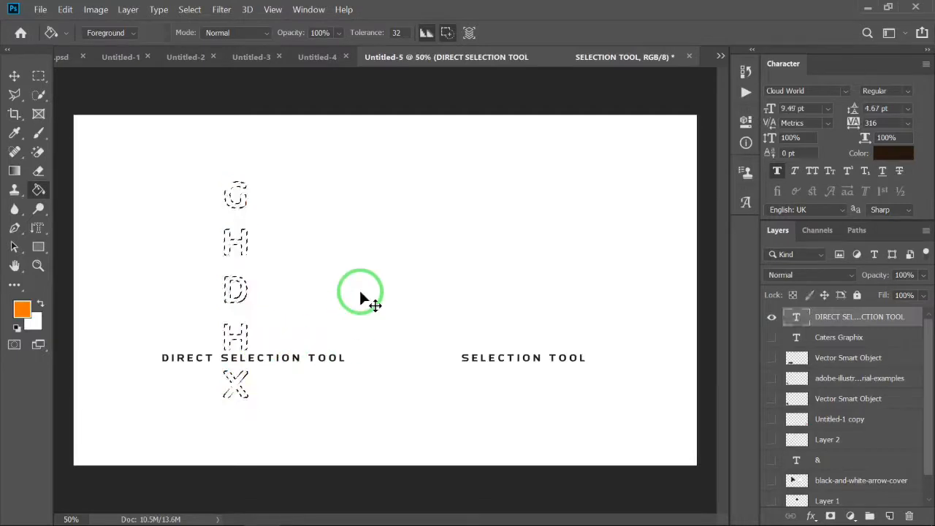
key("ctrl+z")
key("ctrl+z")
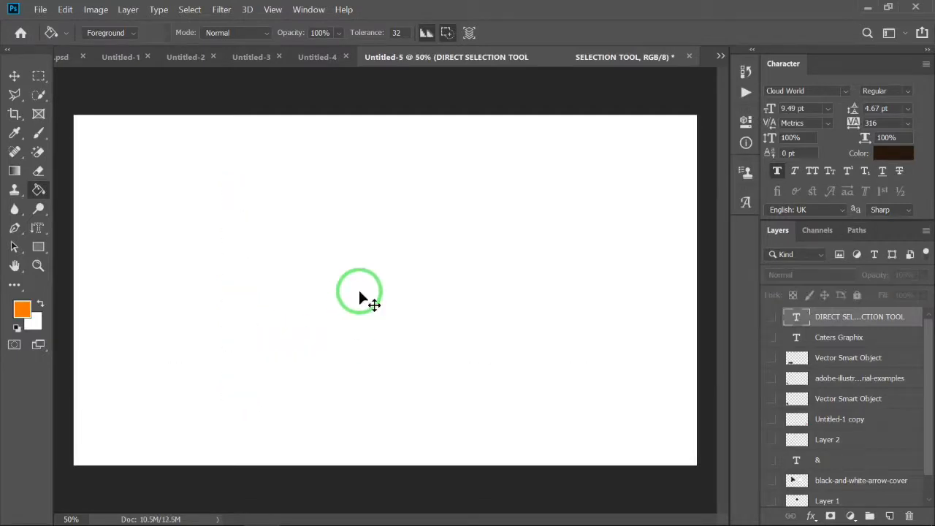
left_click(12, 76)
Step: Add horizontal text reading GREAT at 34 pt to the canvas with the Horizontal Type Tool
left_click(37, 229)
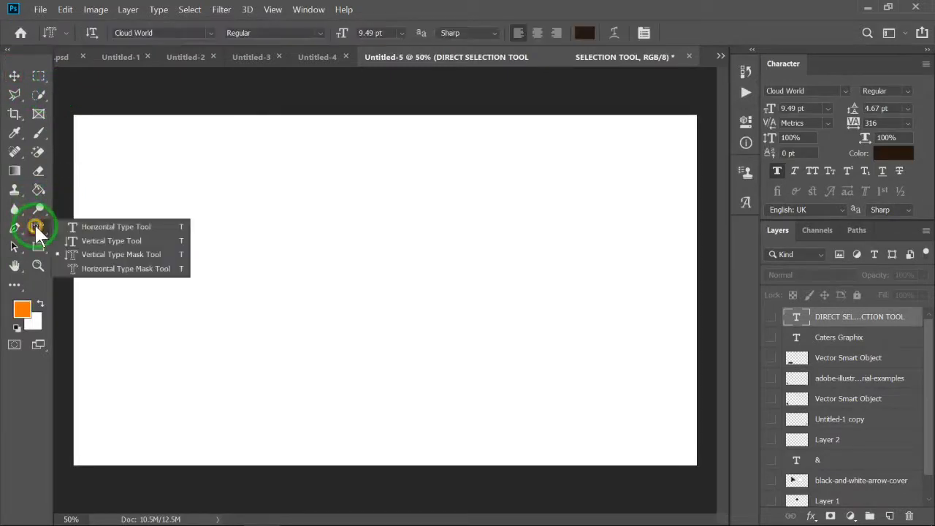
left_click(74, 226)
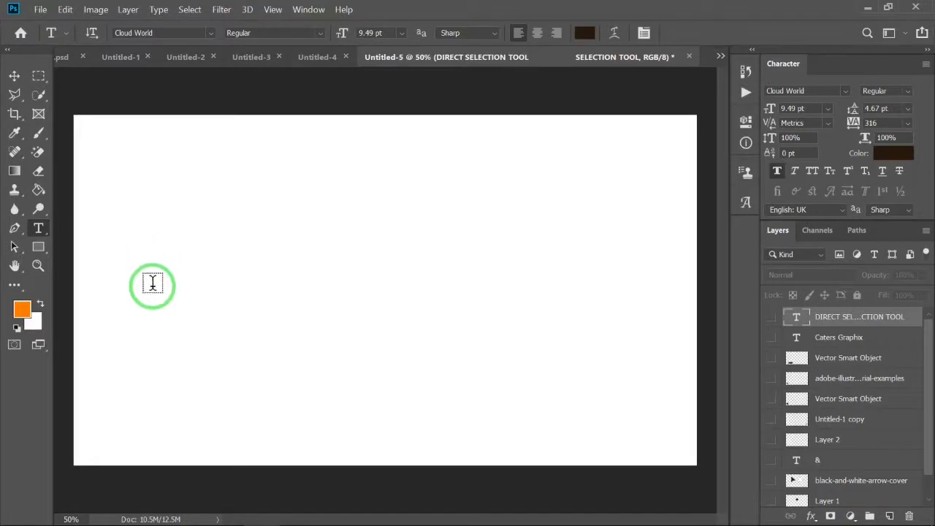
left_click(150, 273)
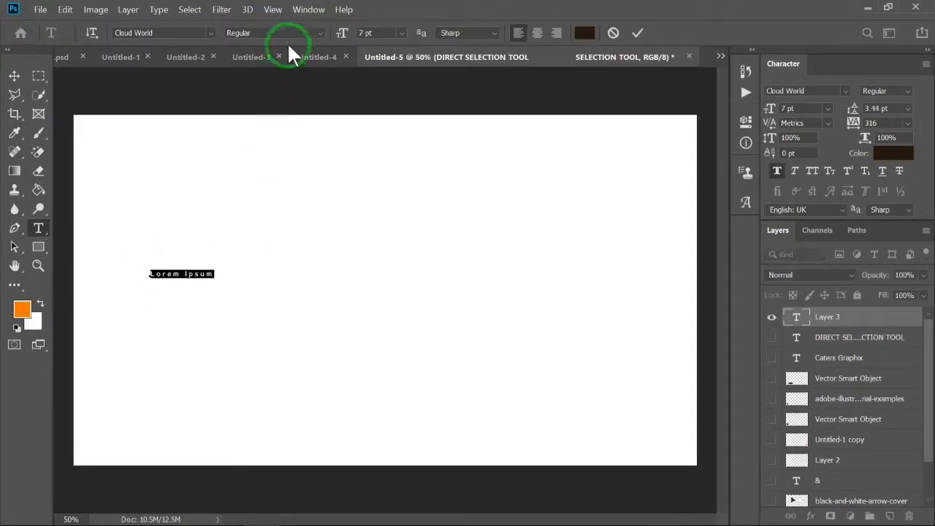
left_click_drag(337, 33, 357, 33)
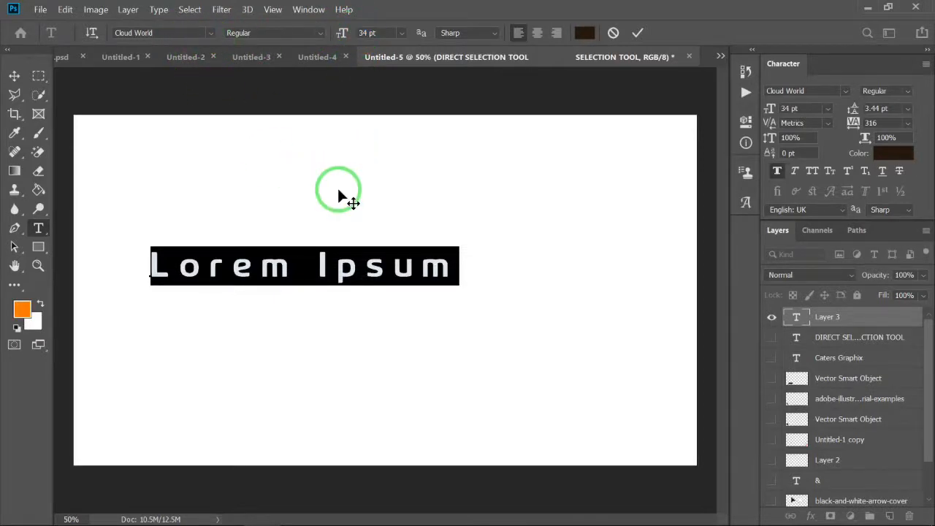
type("GREAT")
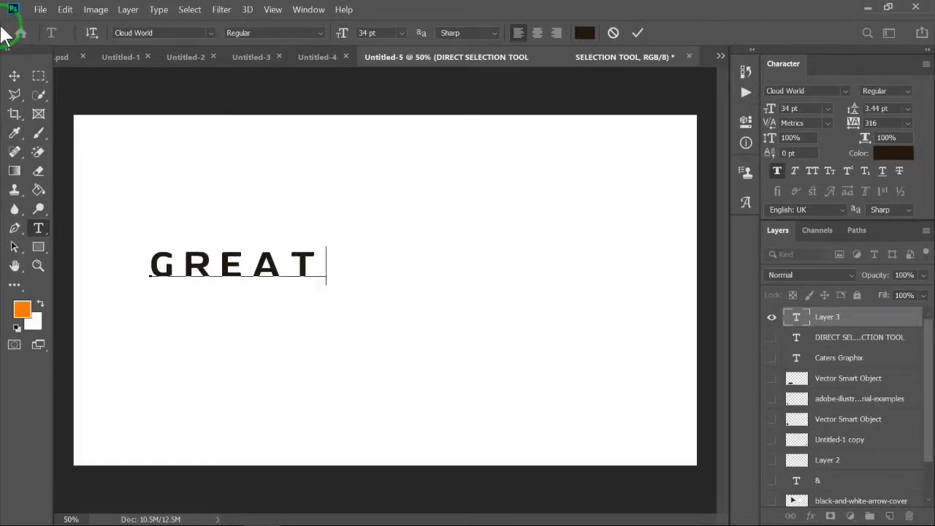
Step: Move the GREAT text to about the centre of the canvas while it is still being edited
left_click(14, 76)
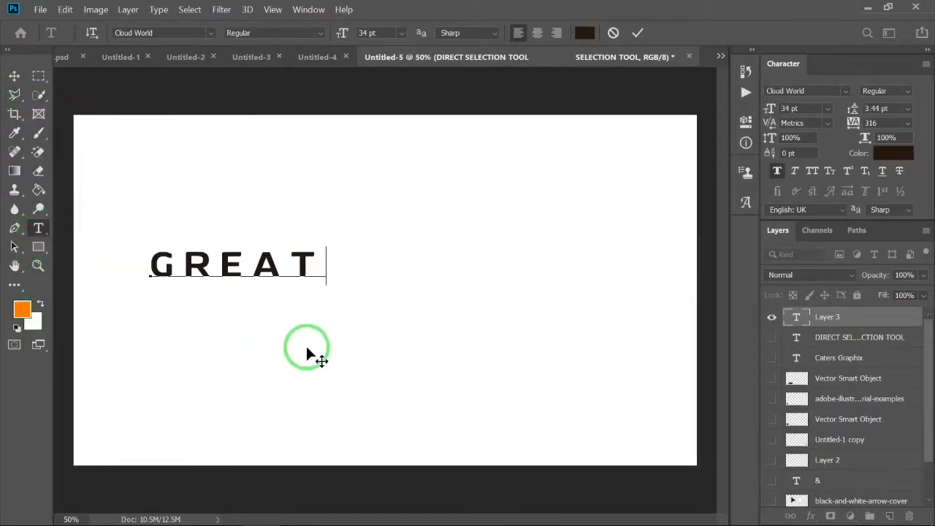
left_click_drag(269, 323, 435, 340)
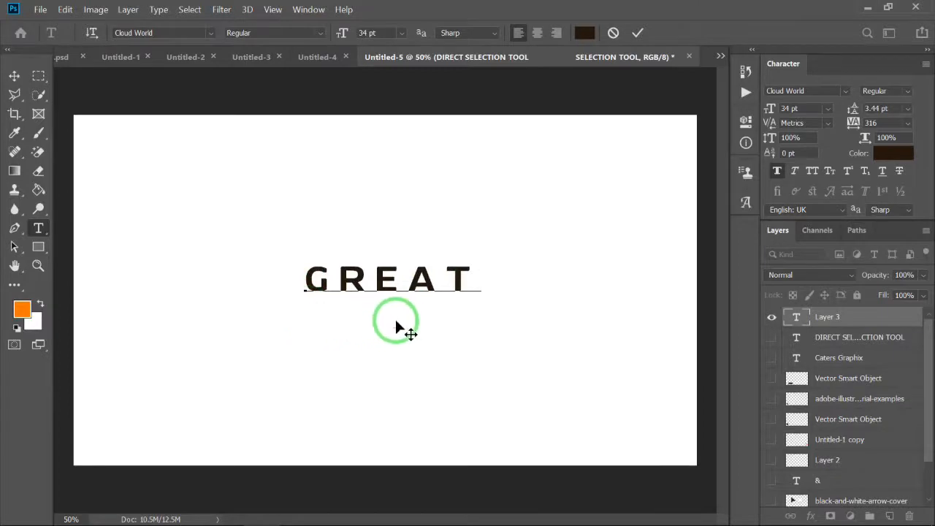
left_click_drag(351, 310, 413, 331)
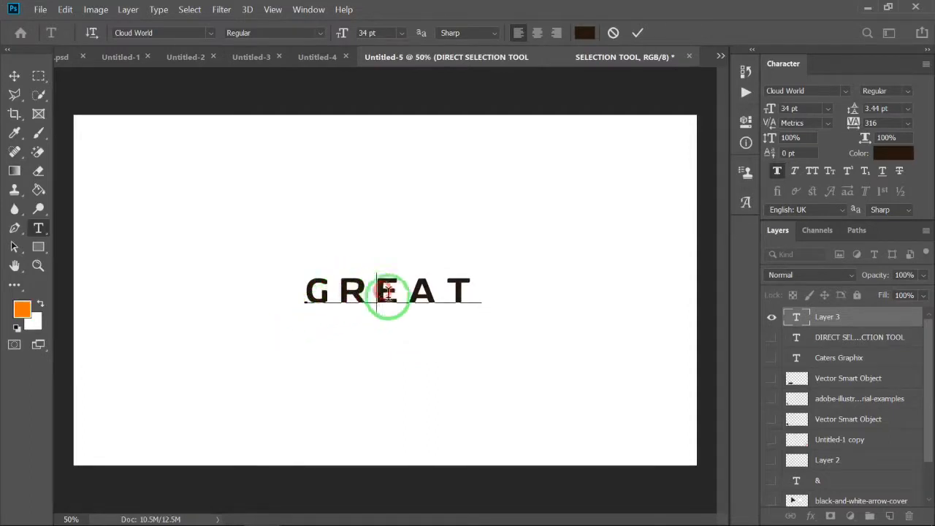
left_click(412, 297)
left_click(439, 298)
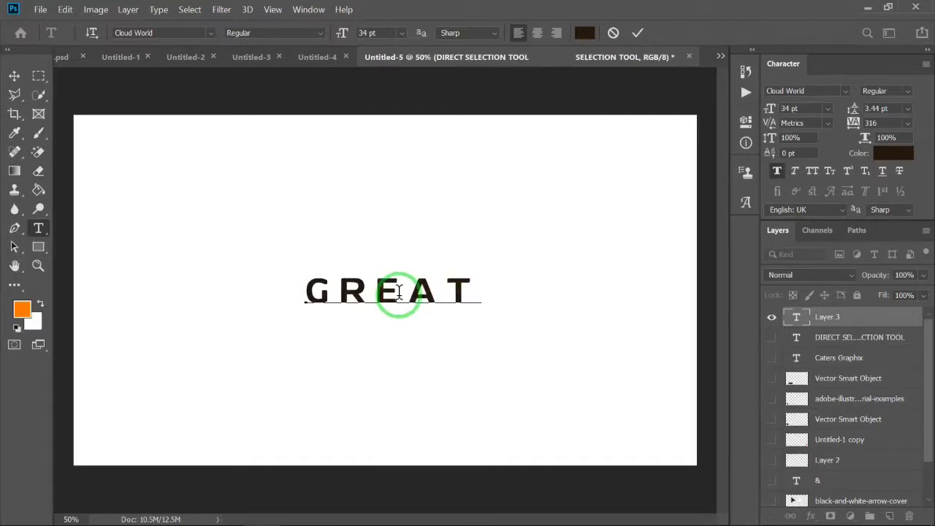
left_click(480, 294)
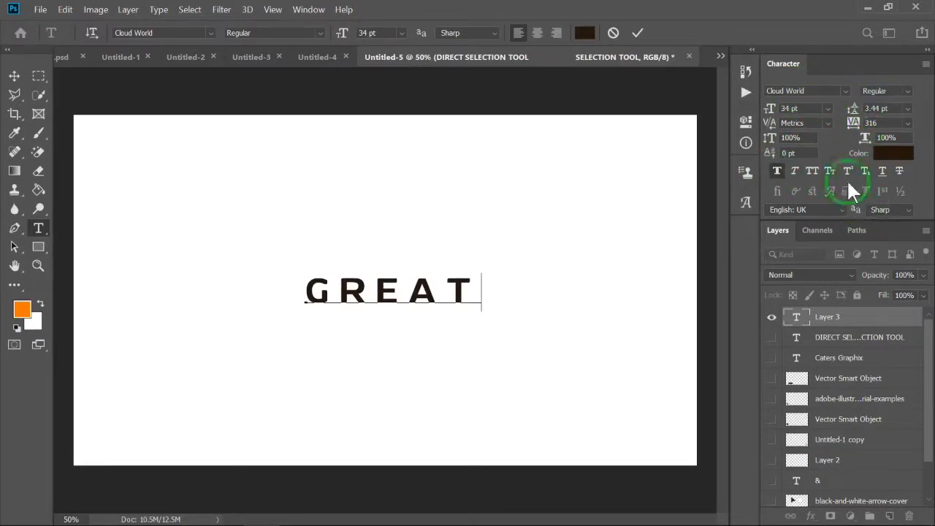
Step: Close the Character panel and commit the GREAT text by switching to the Move tool
right_click(783, 64)
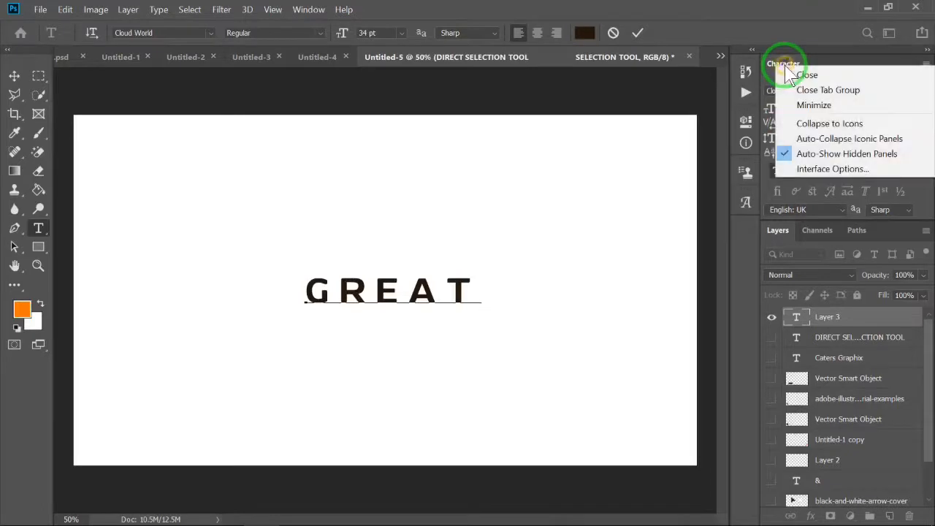
left_click(823, 76)
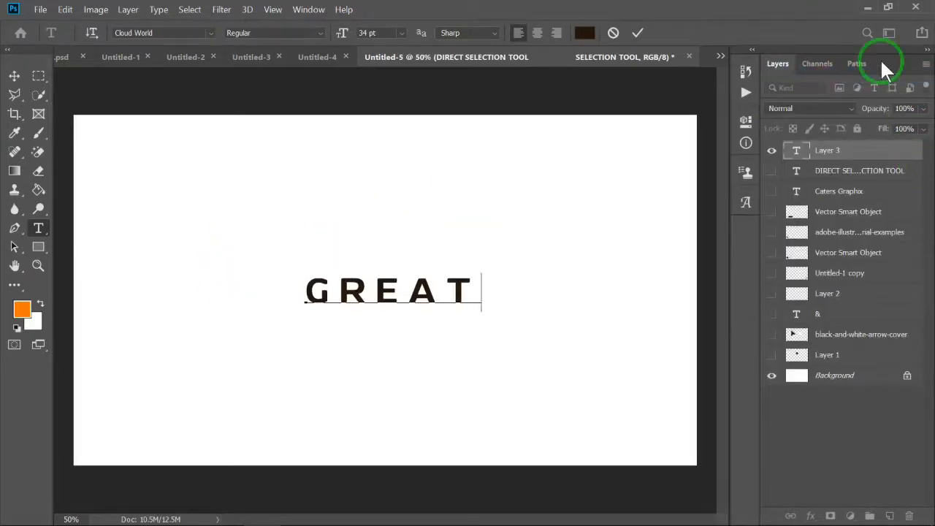
left_click(14, 76)
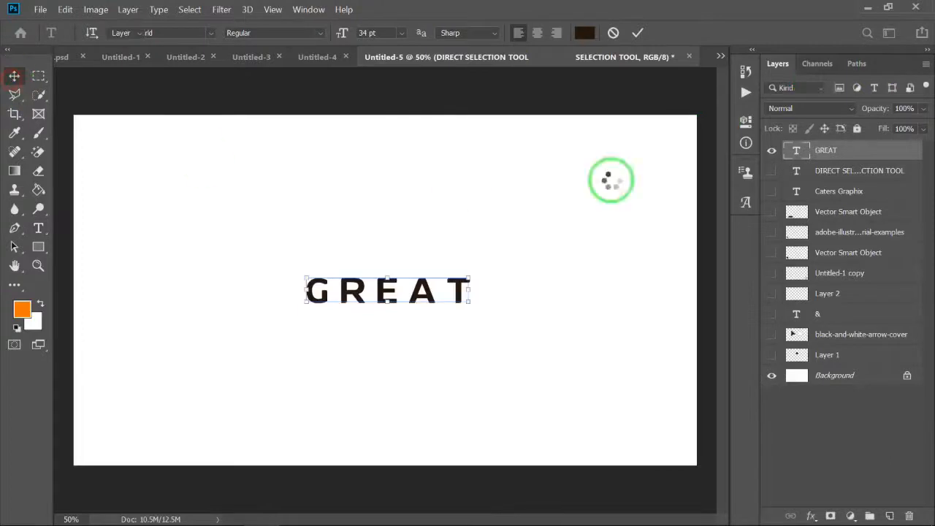
Step: Switch the workspace to Essentials and return it to Photography
left_click(906, 32)
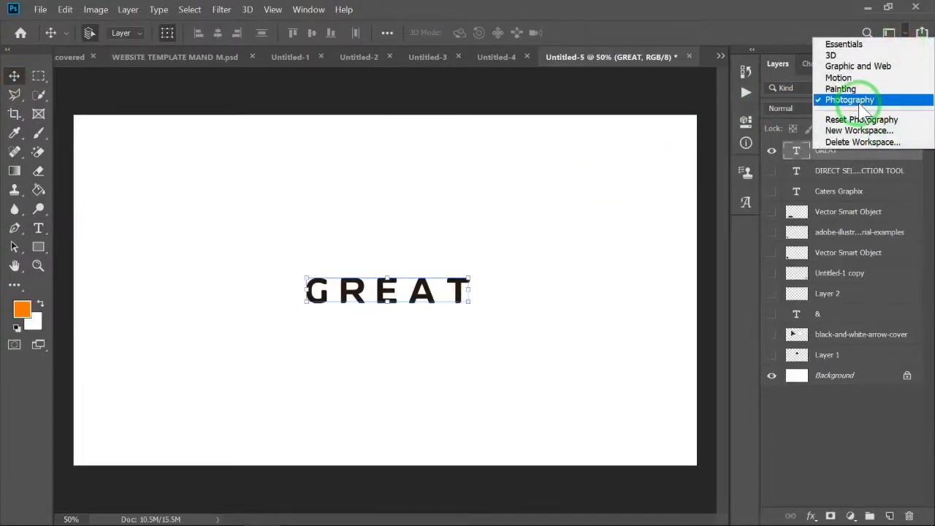
left_click(748, 8)
left_click(906, 33)
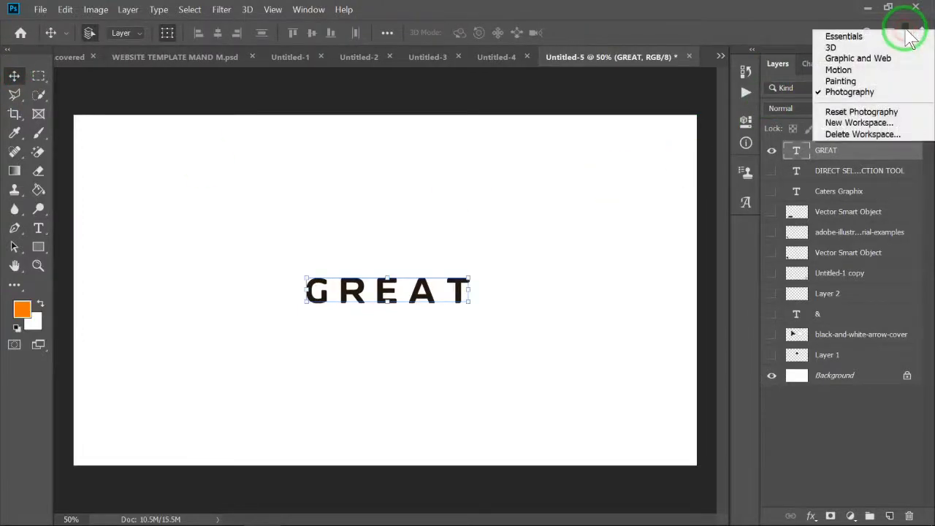
left_click(847, 36)
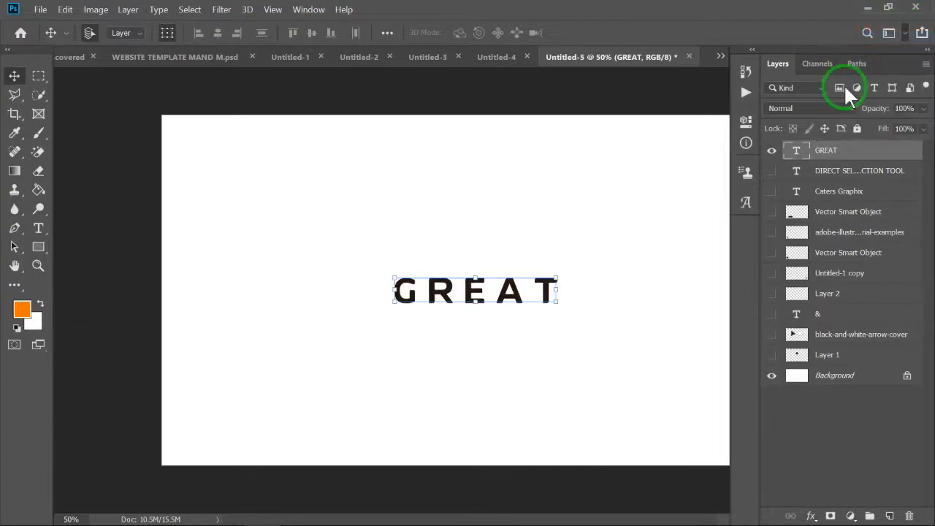
left_click(904, 33)
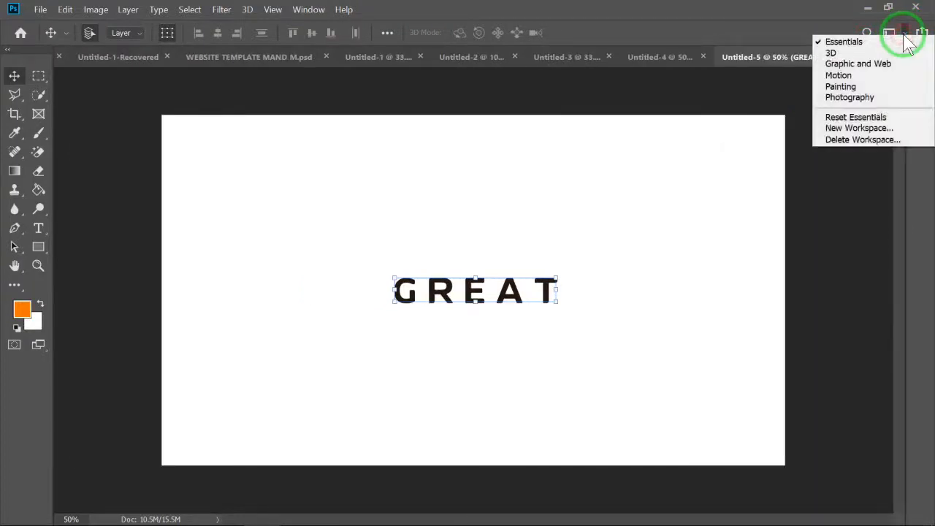
left_click(887, 97)
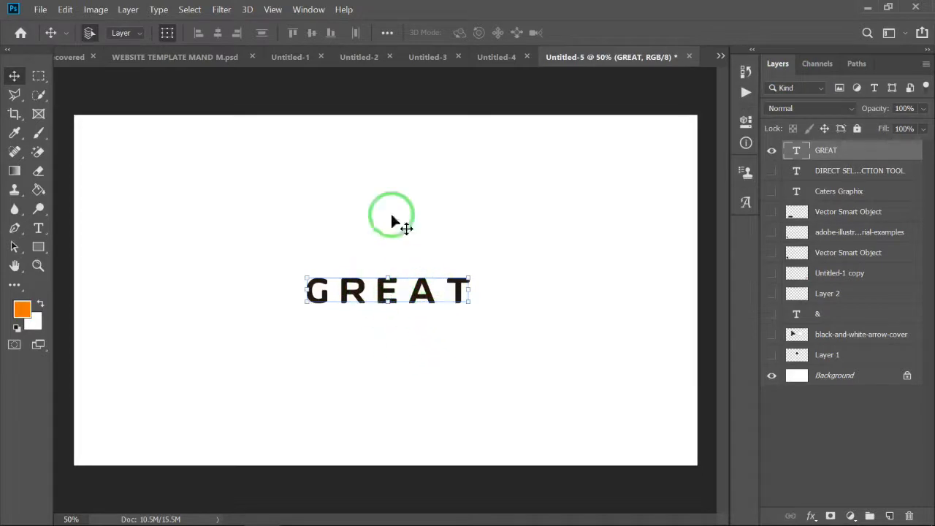
Step: Reopen the Character panel, float it over the canvas and dock it back above the Layers panel
left_click(309, 11)
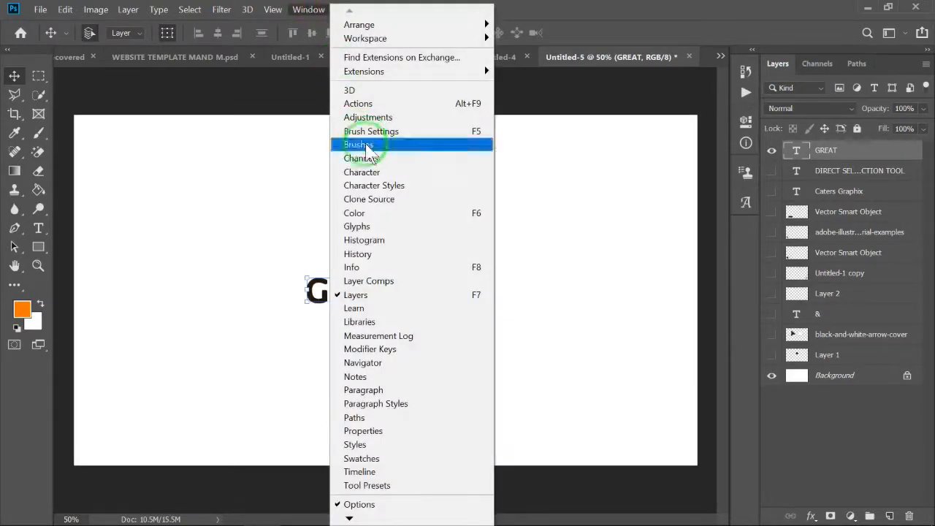
left_click(400, 175)
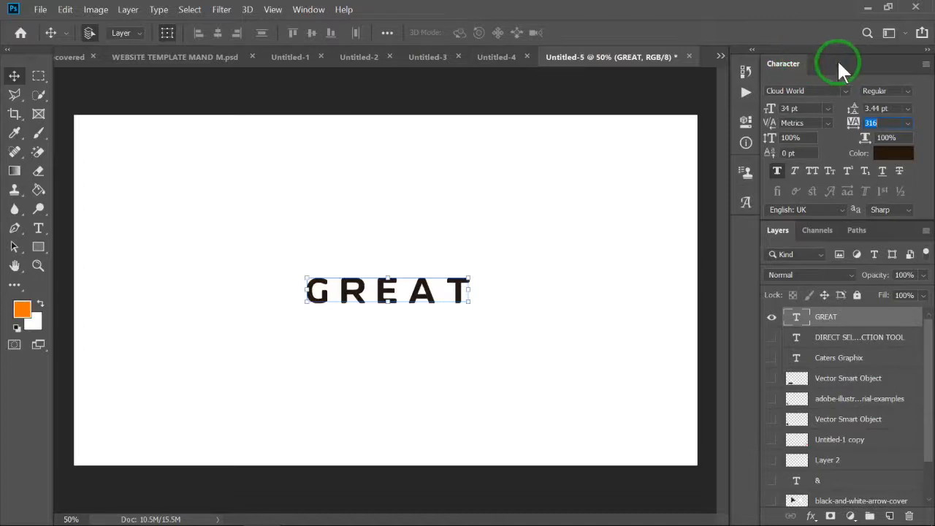
left_click_drag(837, 61, 614, 72)
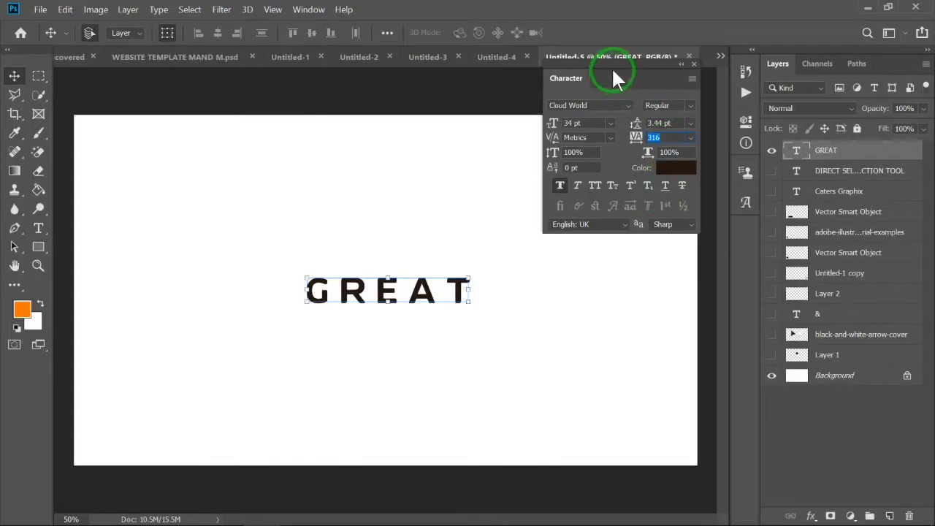
left_click_drag(610, 81, 601, 110)
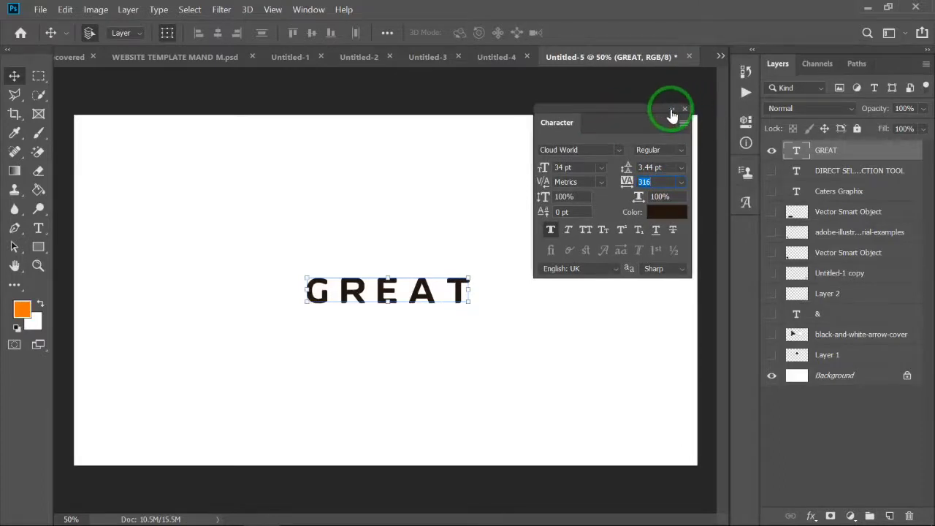
left_click_drag(600, 106, 830, 51)
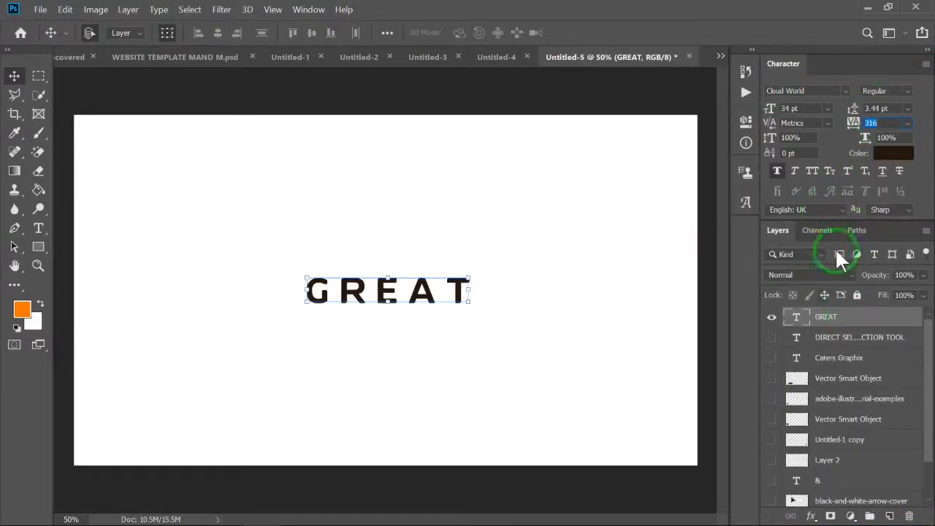
Step: Set the tracking of the whole GREAT text to 376
left_click(882, 123)
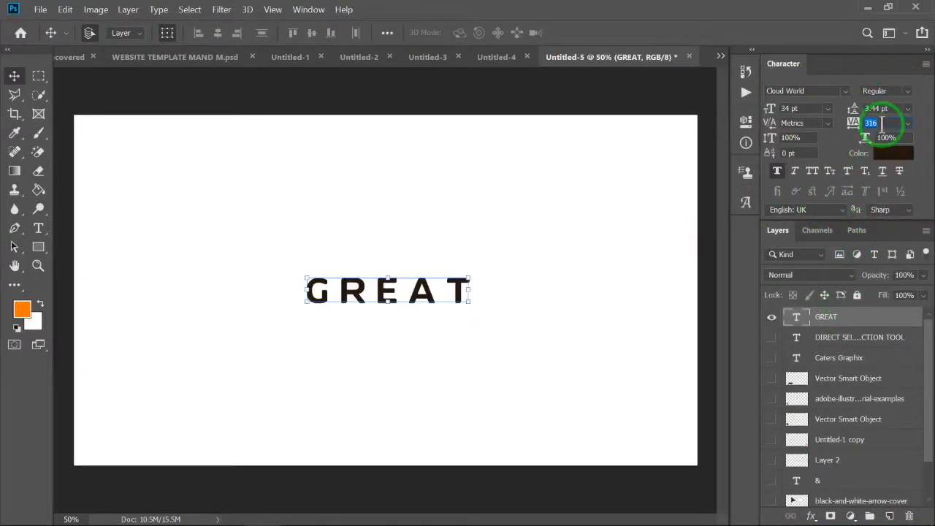
left_click(40, 230)
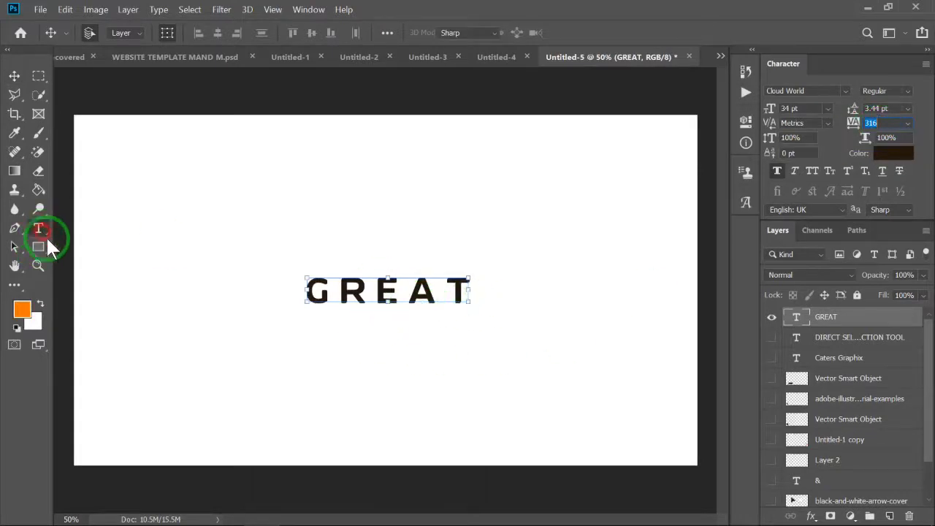
left_click(386, 293)
double_click(371, 299)
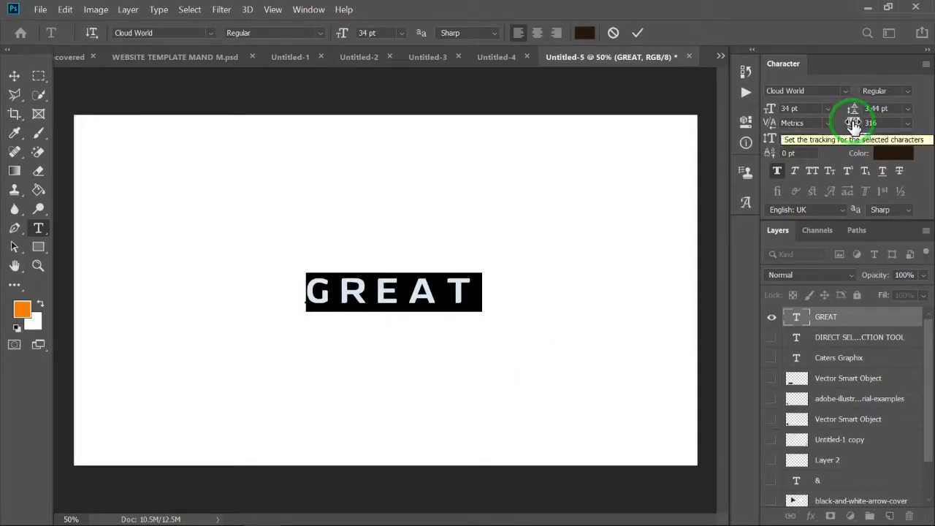
left_click_drag(853, 124, 845, 150)
Step: Add a second line reading GOLD below GREAT and set the leading of both lines to 73.44 pt
left_click(485, 299)
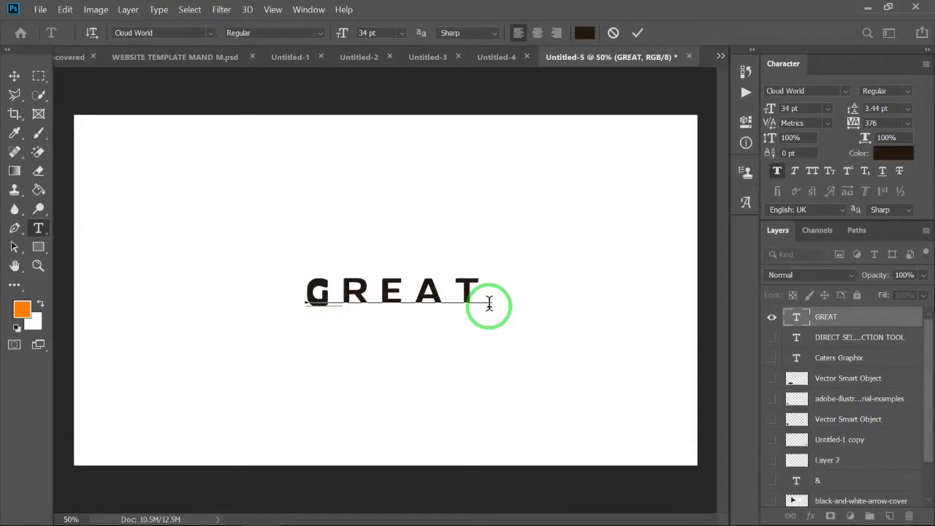
key("ctrl+a")
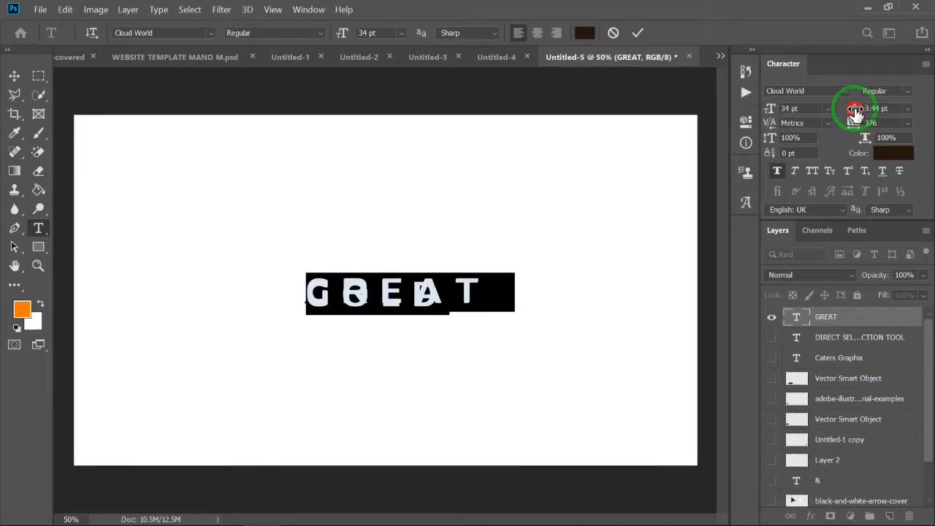
left_click_drag(855, 109, 874, 122)
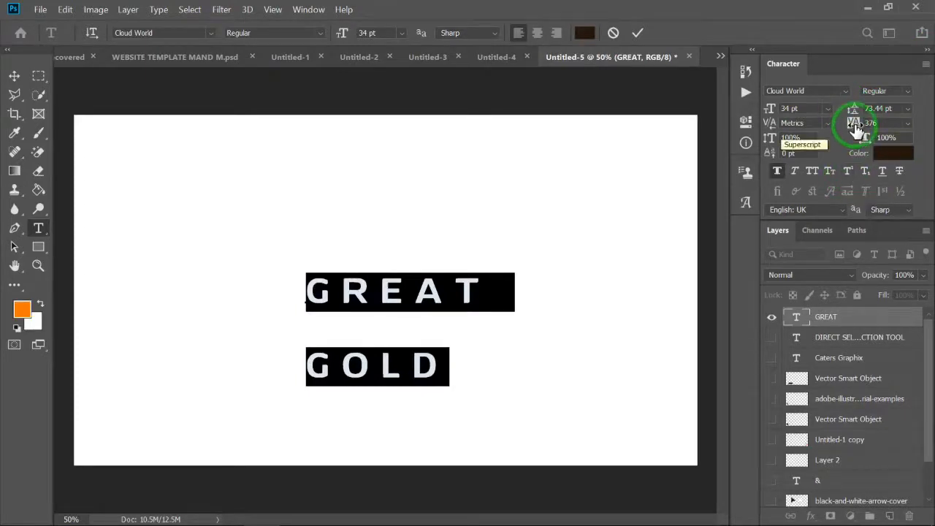
Step: Set the tracking of both the GREAT and GOLD lines to 616
mouse_move(855, 124)
left_mouse_down()
mouse_move(876, 126)
mouse_move(855, 129)
left_mouse_up()
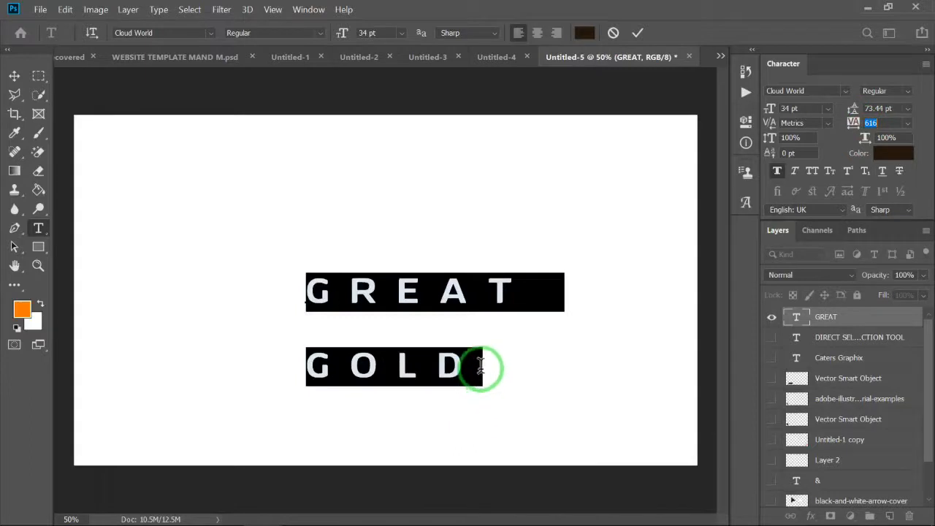
left_click_drag(482, 371, 285, 379)
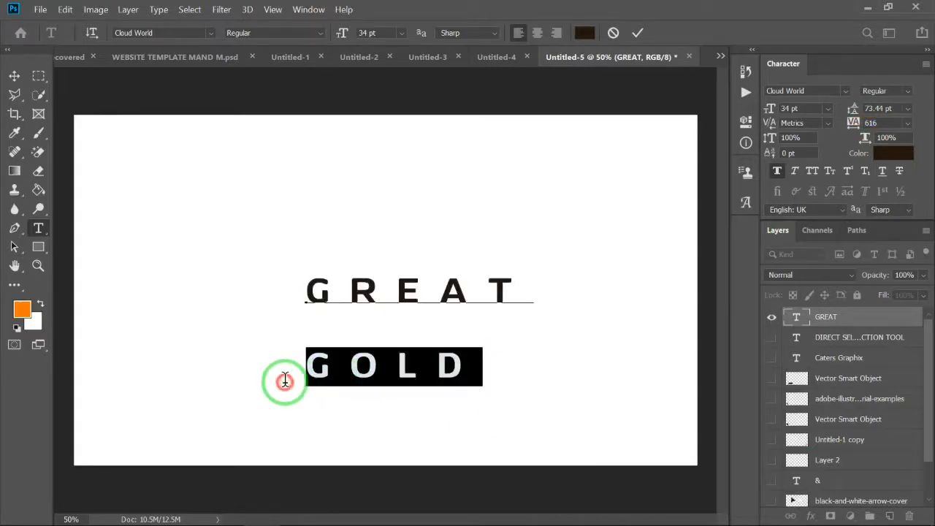
left_click(412, 290)
left_click(464, 369)
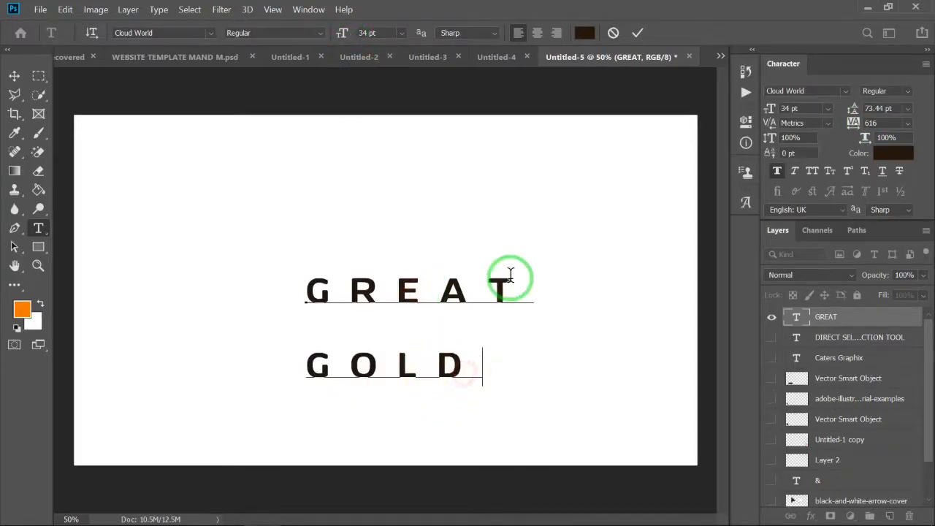
Step: Centre-align the GREAT and GOLD lines and commit the text
key("ctrl+a")
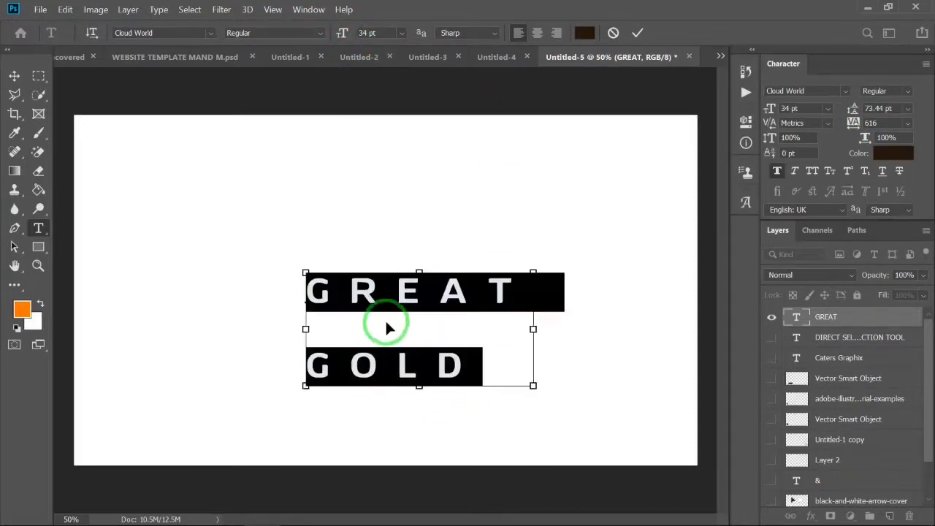
left_click(537, 33)
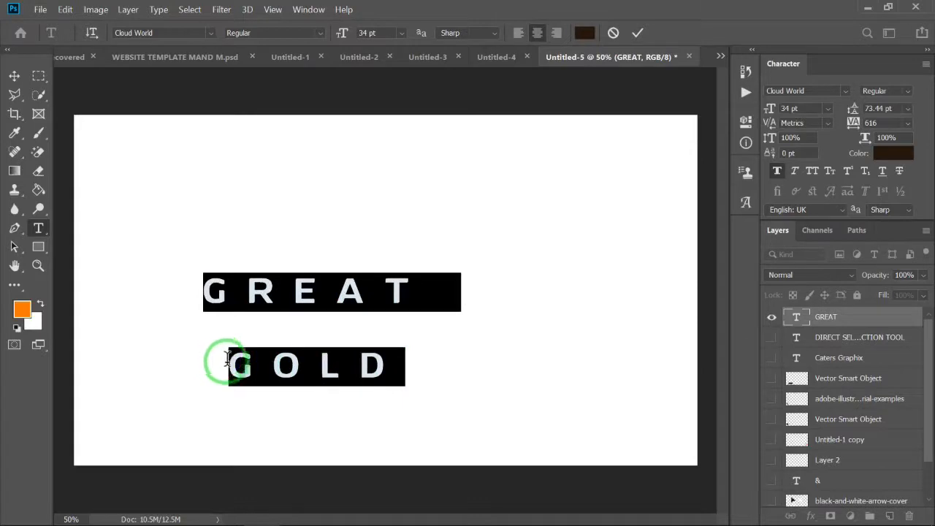
left_click(196, 368)
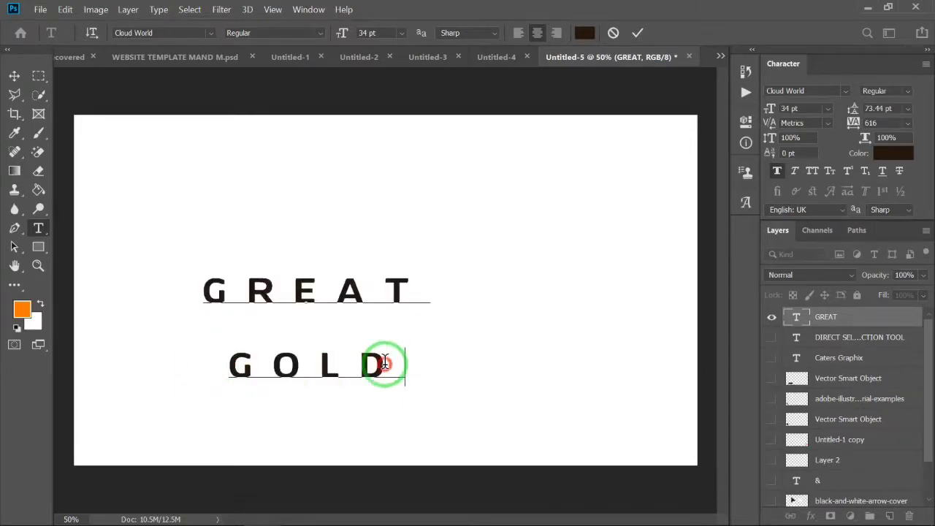
left_click(475, 353)
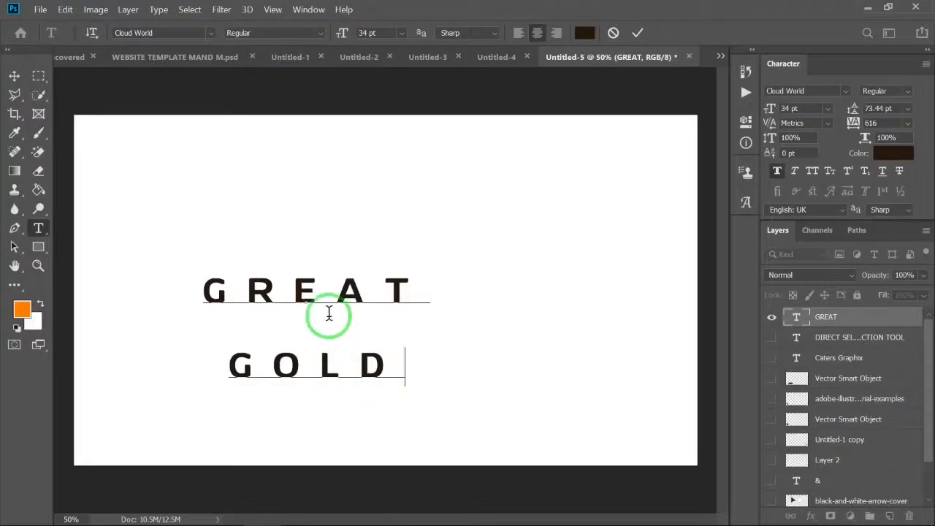
left_click(420, 150)
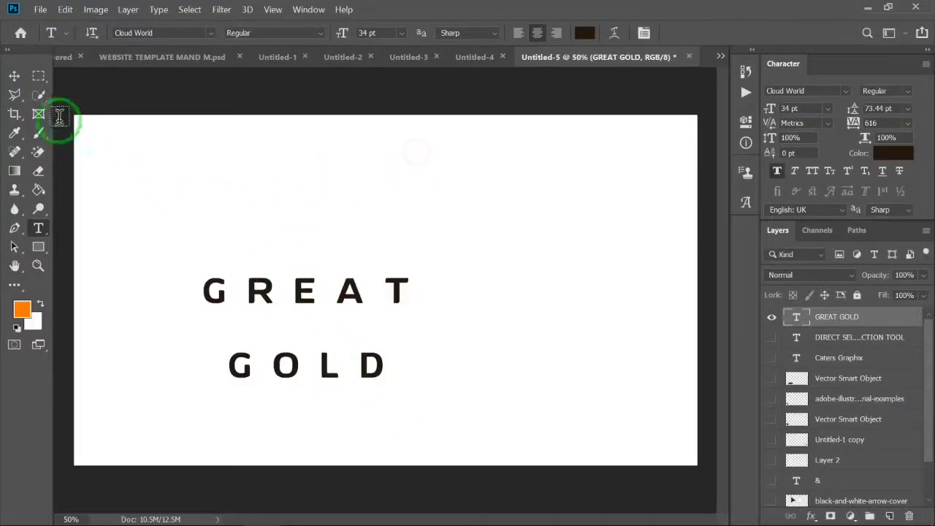
Step: Move the GREAT GOLD text up and to the right, just right of the canvas centre
left_click(14, 75)
left_click_drag(324, 226, 410, 209)
left_click_drag(305, 295, 436, 272)
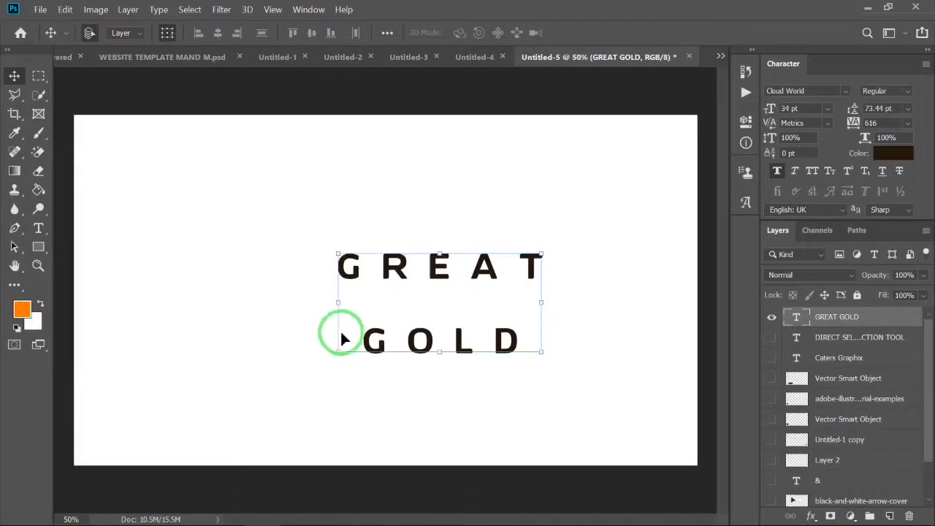
Step: Set the GOLD line's font size to 69 pt and its tracking to 356
left_click(37, 228)
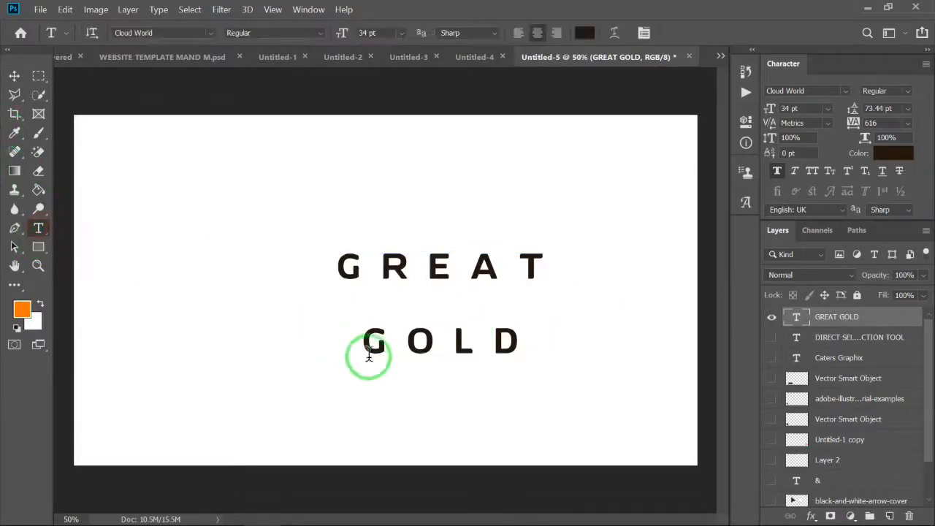
left_click(508, 341)
left_click_drag(508, 342, 231, 335)
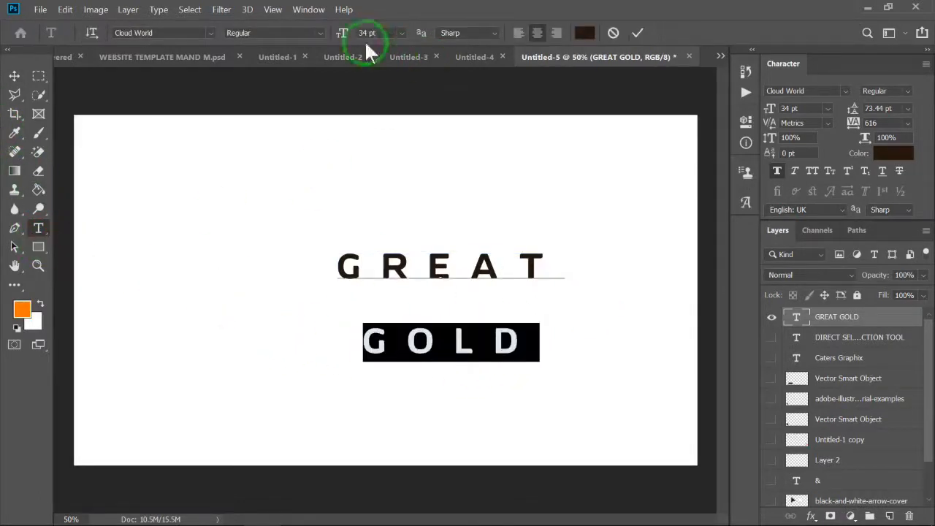
left_click_drag(342, 33, 369, 61)
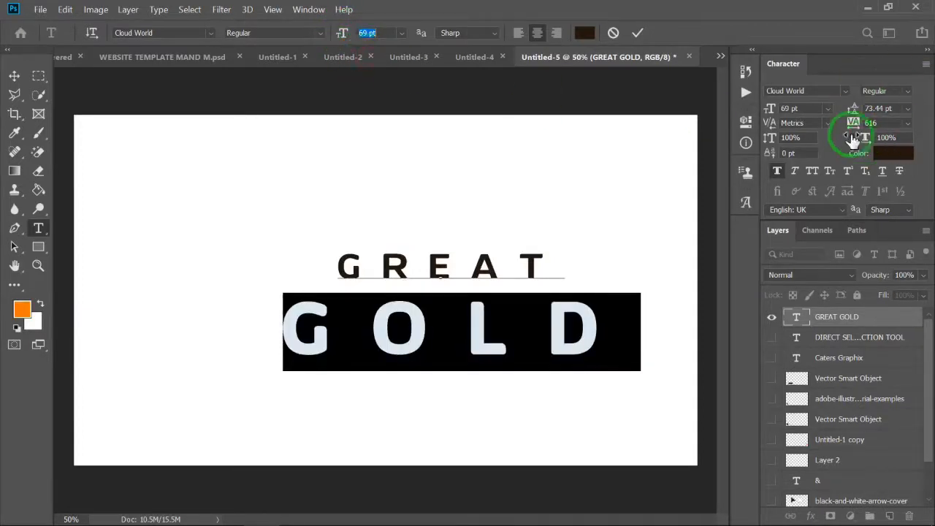
left_click_drag(857, 129, 849, 136)
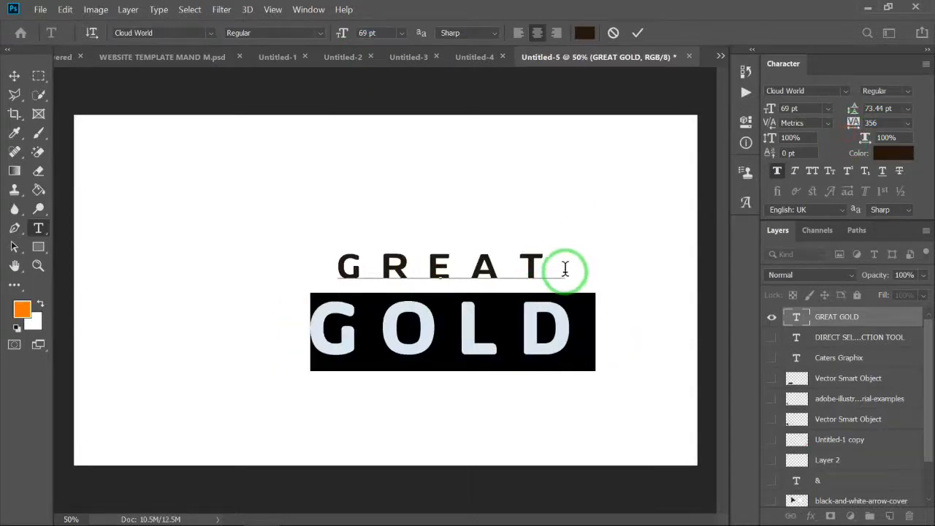
Step: Set the tracking of the GREAT line to 976 so it spans about the width of the GOLD line
left_click_drag(560, 267, 252, 272)
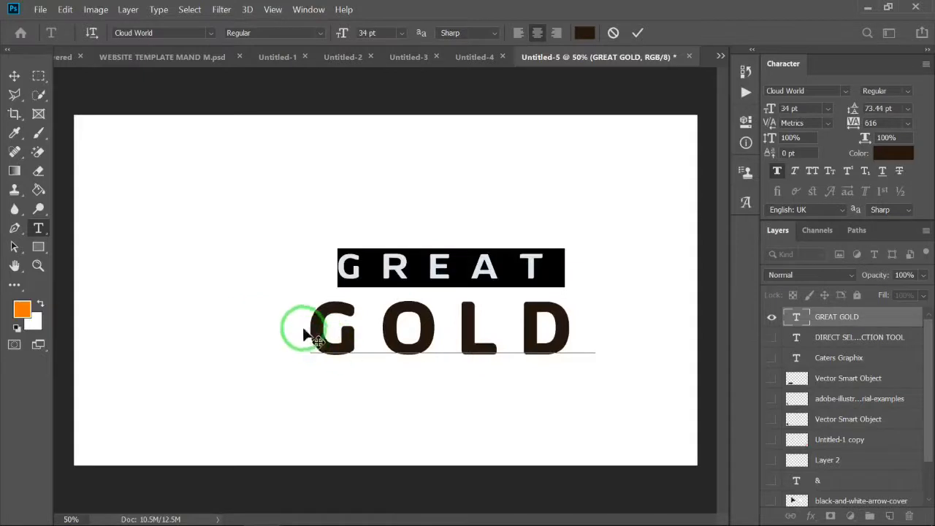
left_click(584, 334)
left_click_drag(584, 334, 282, 209)
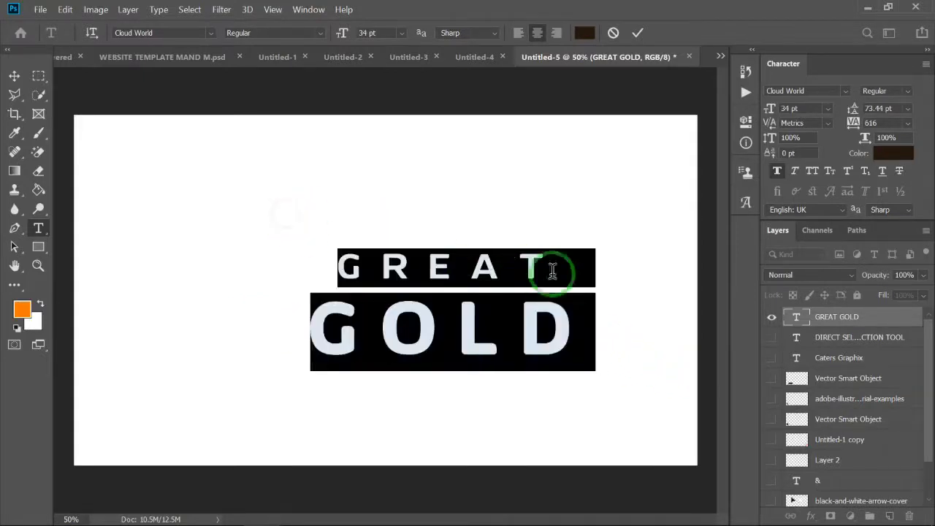
left_click_drag(556, 268, 245, 271)
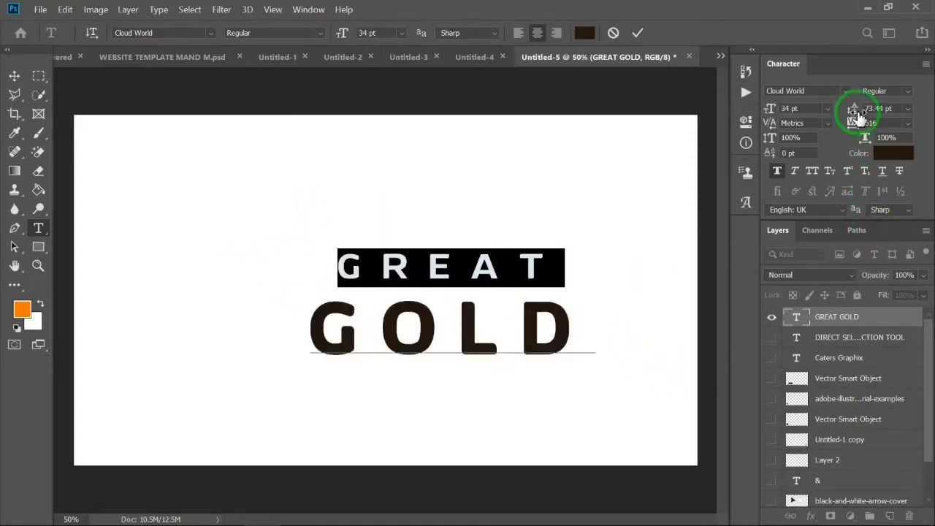
left_click_drag(849, 125, 864, 132)
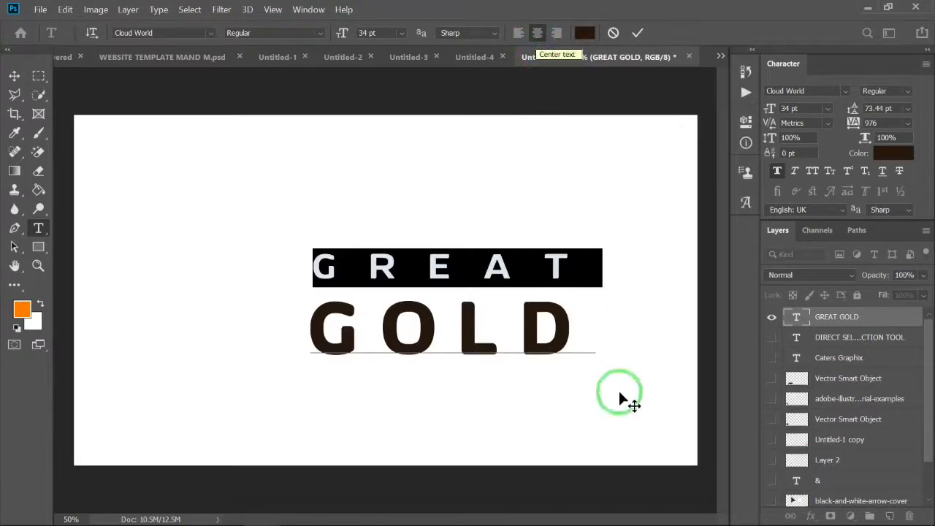
left_click(491, 289)
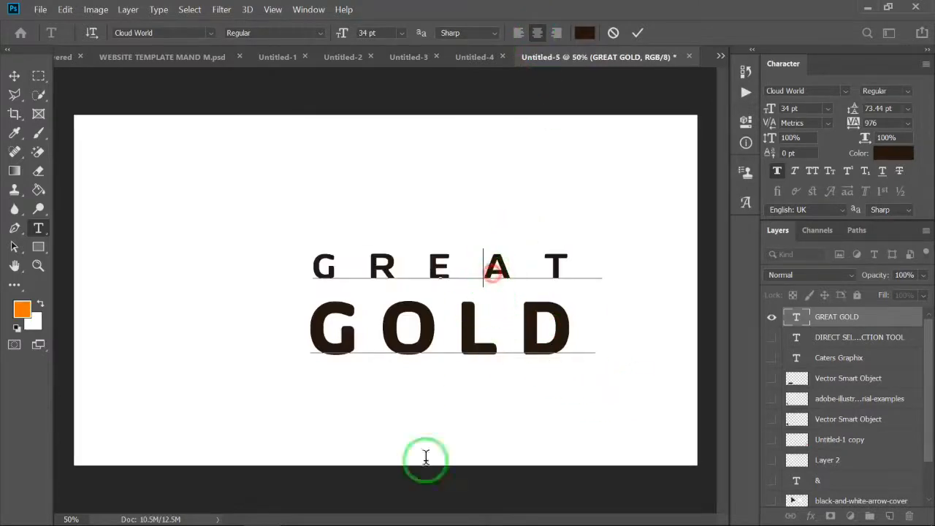
Step: Move the GREAT GOLD text to the left and slightly up, so it sits at about the canvas centre
left_click(14, 76)
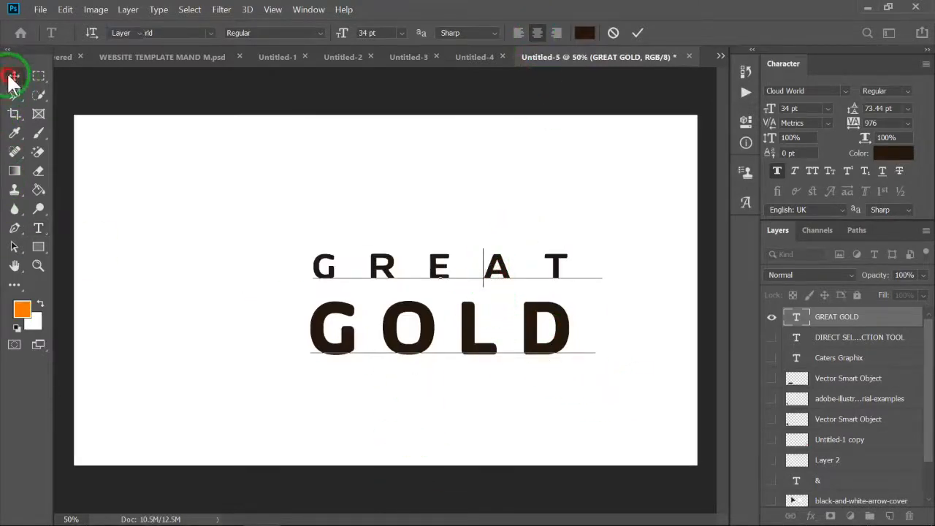
left_click_drag(424, 320, 363, 271)
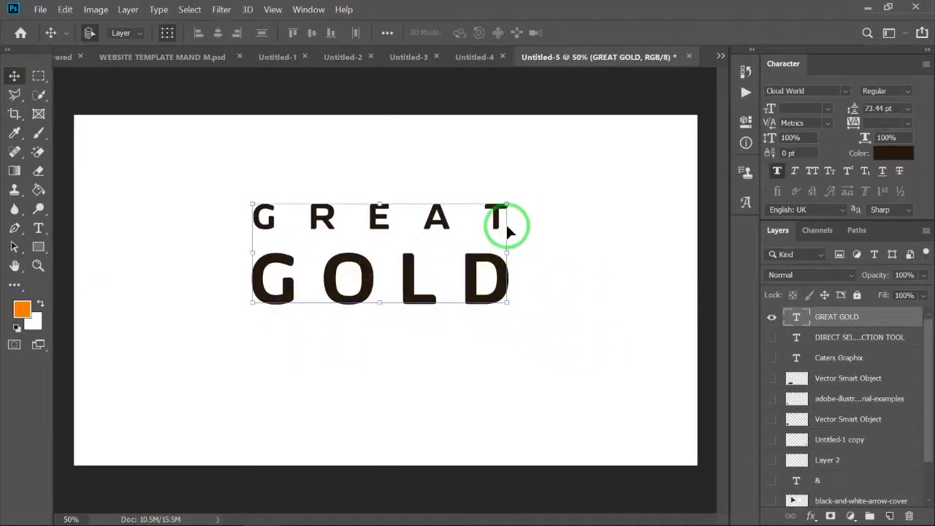
left_click(603, 202)
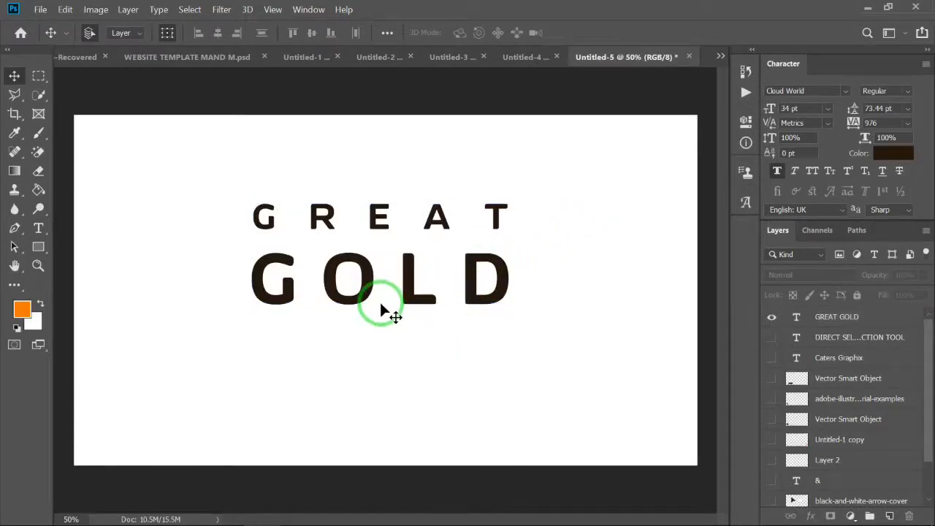
left_click_drag(373, 285, 368, 327)
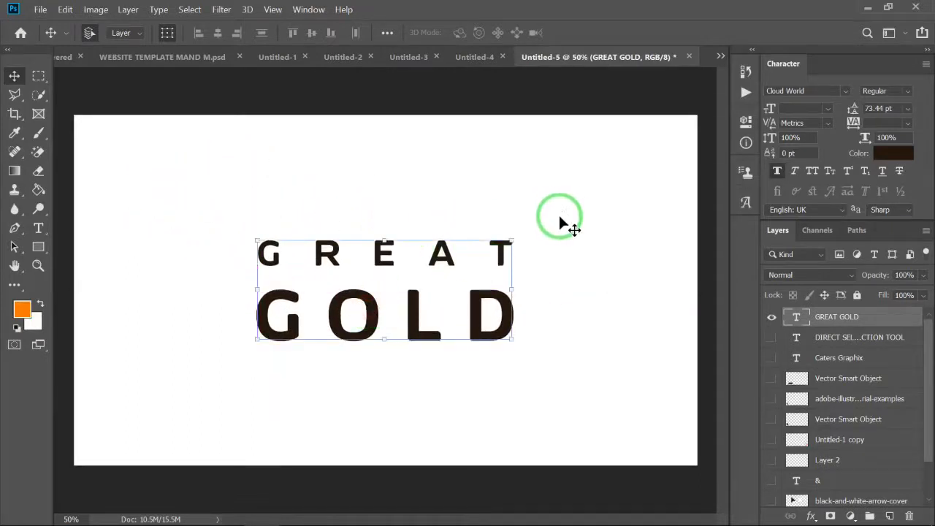
Step: Place the text cursor in the GREAT line and look through the list of available fonts
left_click(38, 226)
left_click(305, 277)
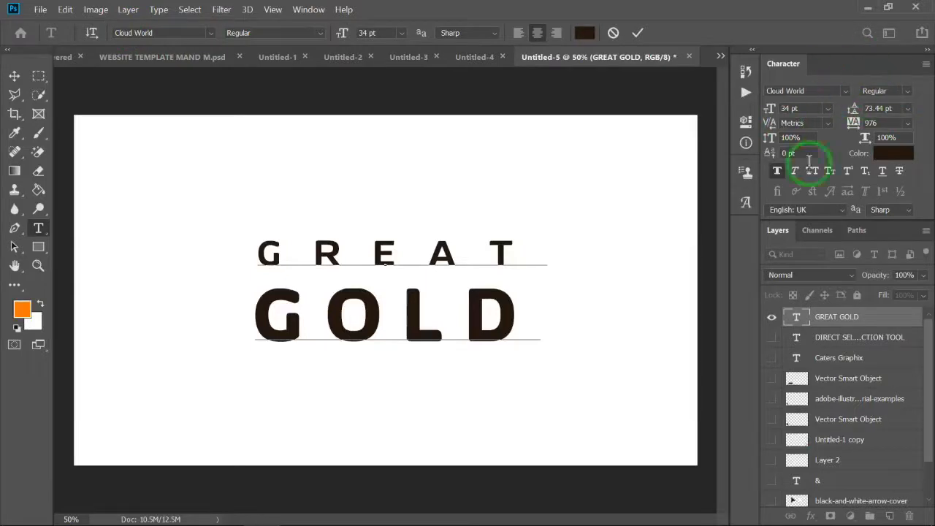
left_click(210, 33)
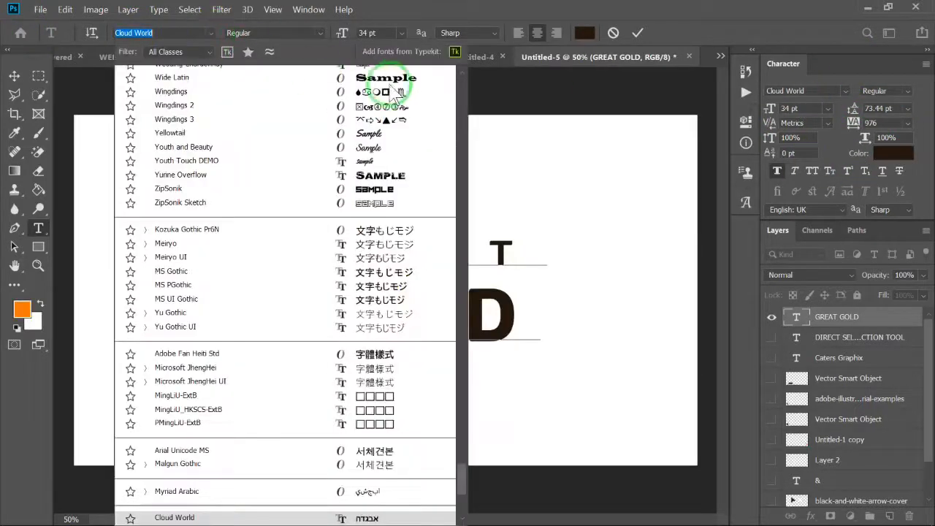
left_click_drag(470, 497, 467, 73)
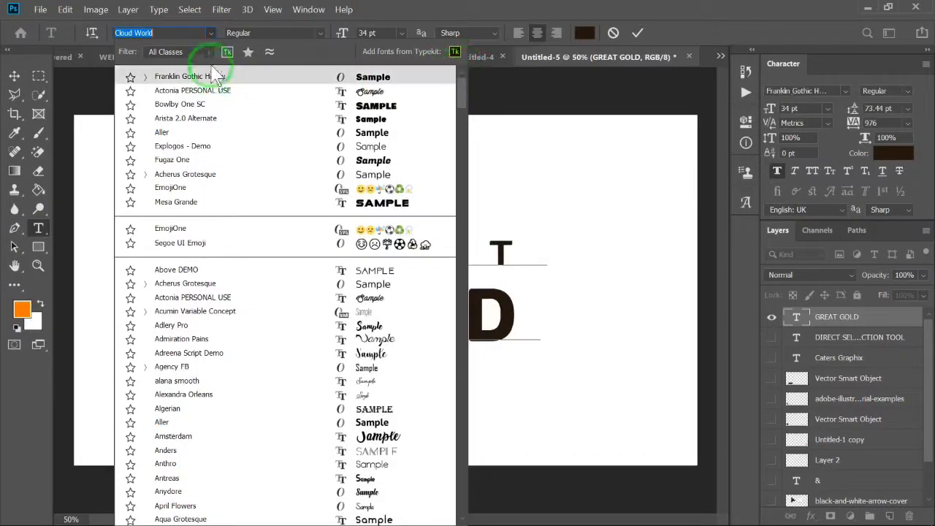
left_click(211, 34)
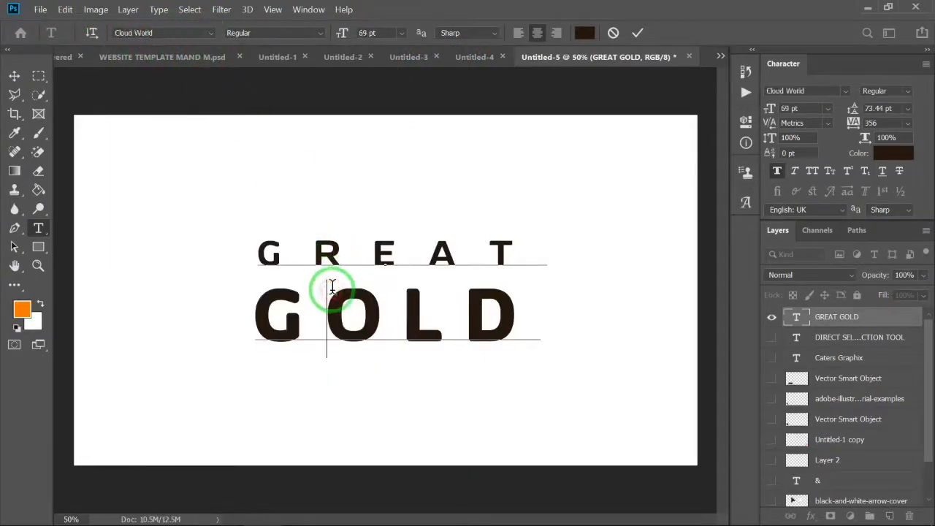
key("ctrl+a")
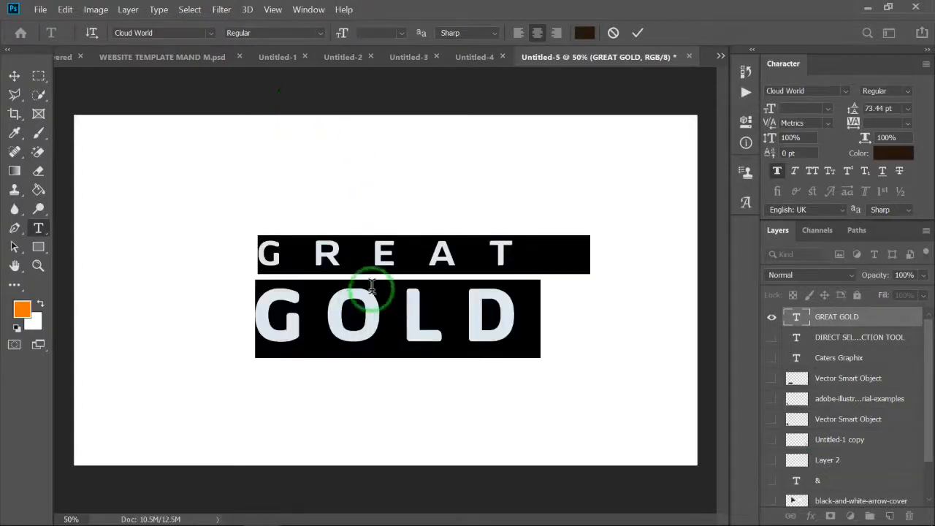
left_click(389, 301)
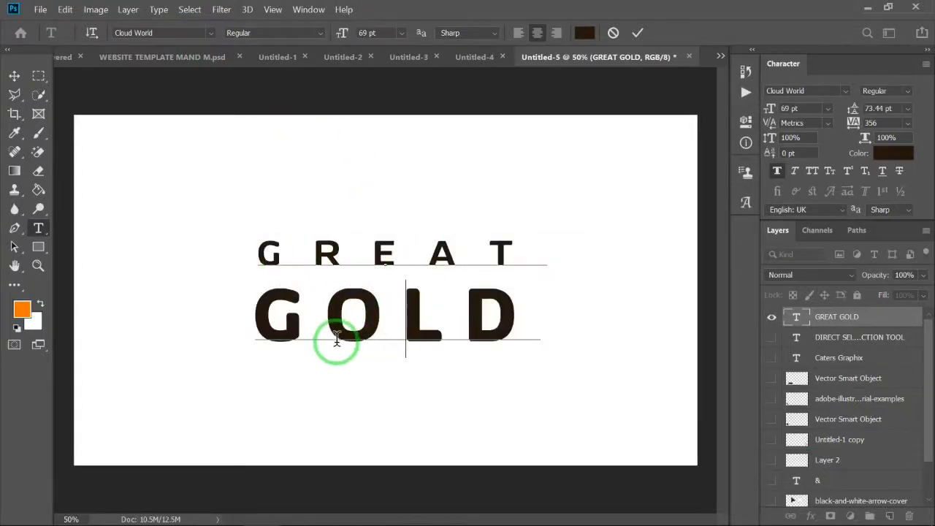
left_click_drag(538, 328, 211, 236)
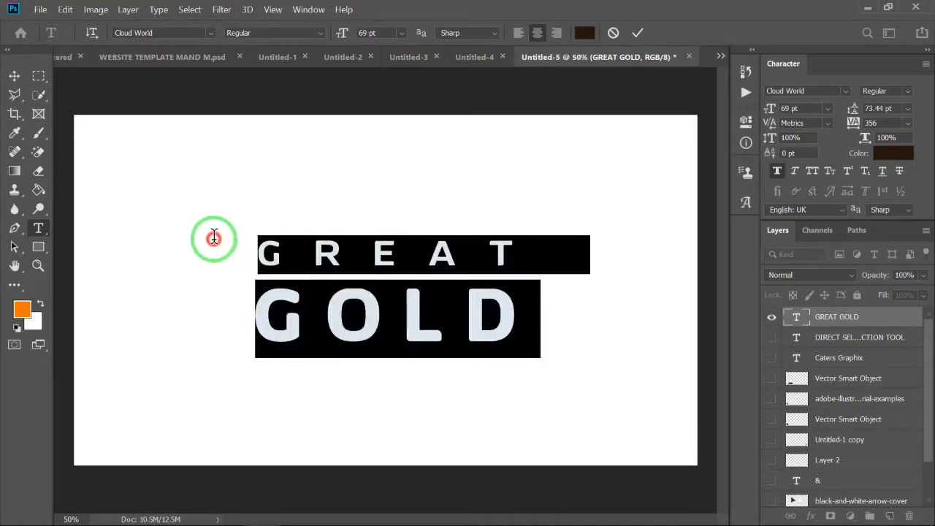
left_click(320, 314)
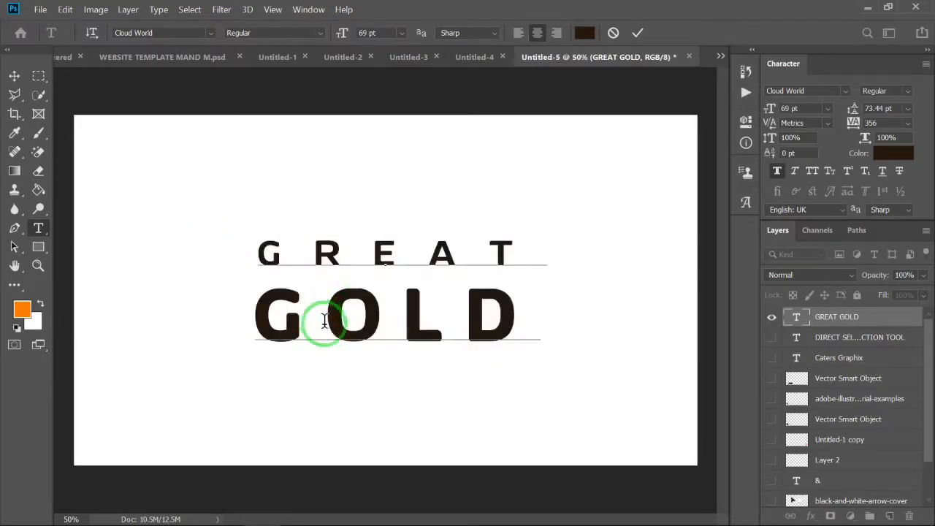
left_click(398, 326)
key("ctrl+a")
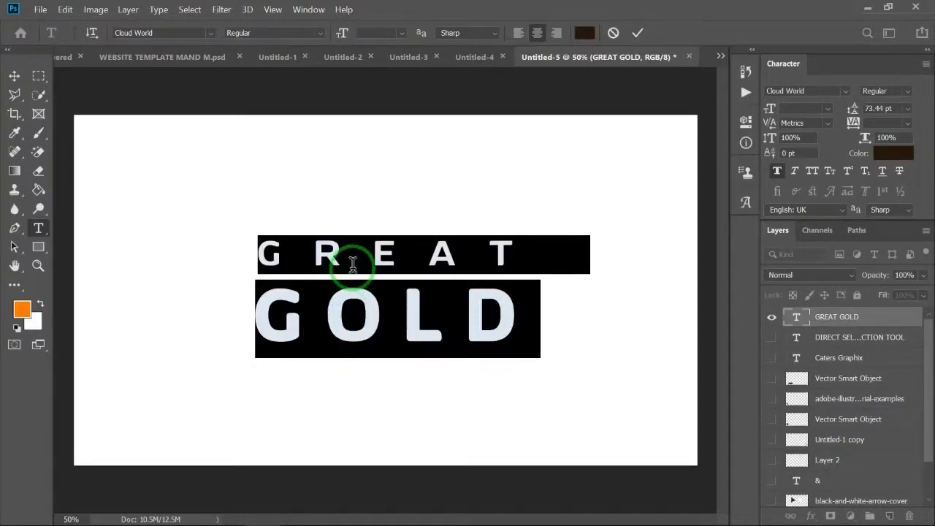
Step: Select only the GREAT line and step its font through Myriad Hebrew to Adobe Devanagari
left_click(321, 255)
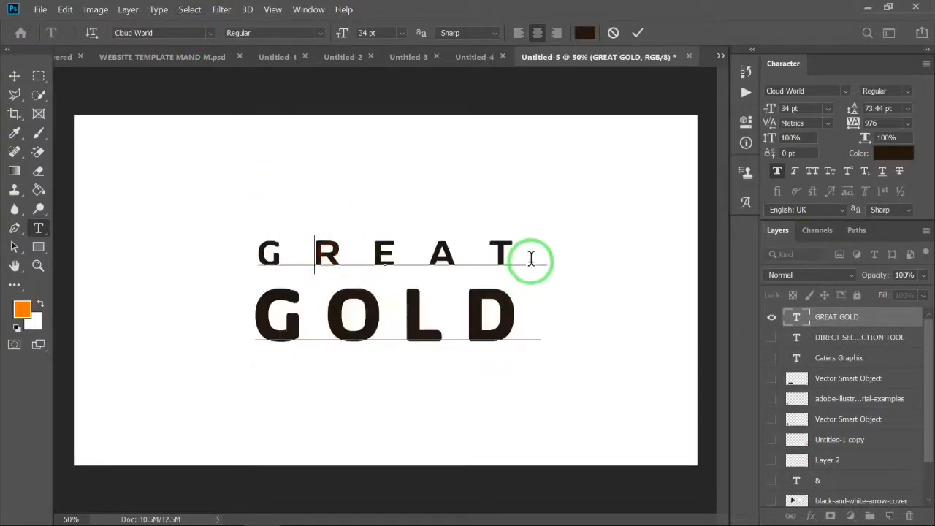
left_click_drag(531, 258, 46, 234)
left_click(183, 32)
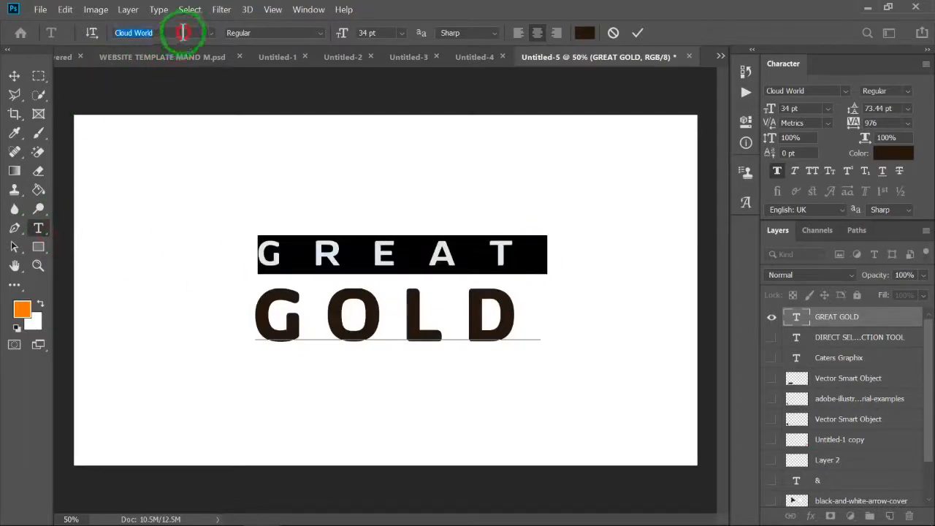
key("Down")
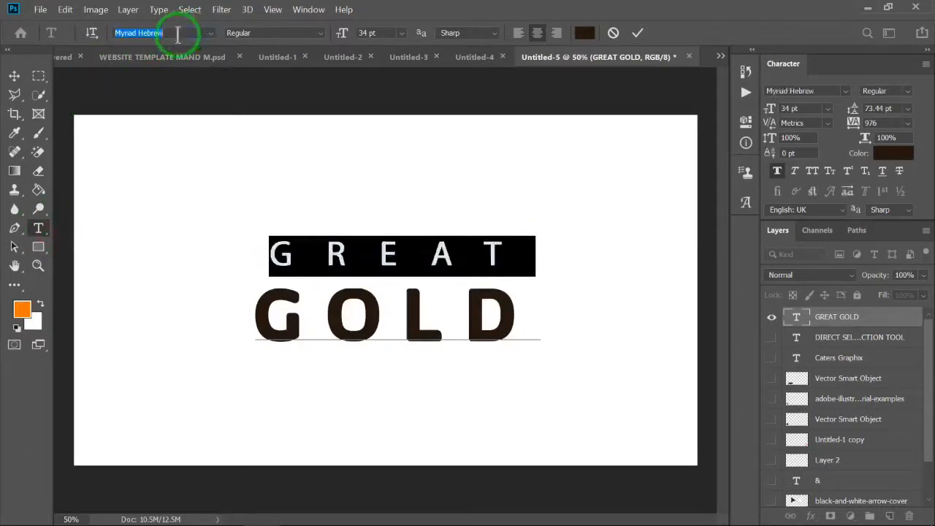
key("Down")
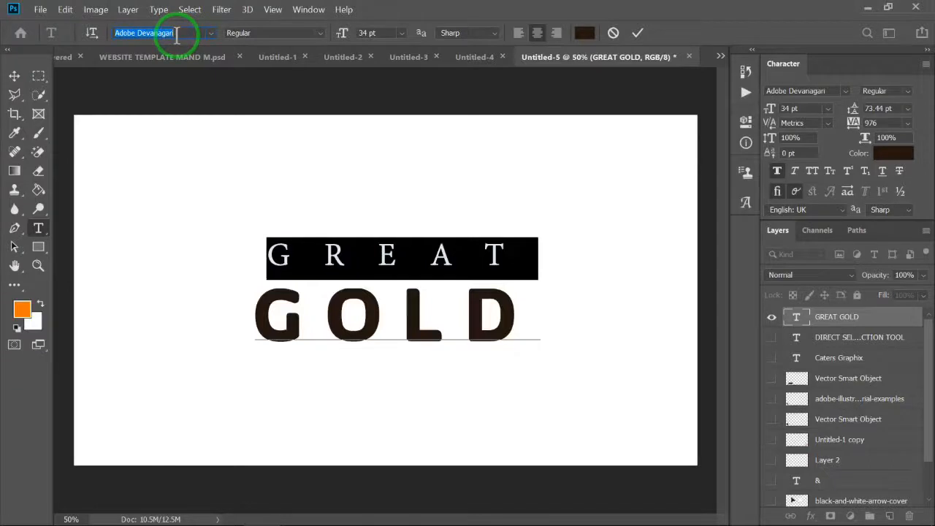
Step: Change the font of both the GREAT and GOLD lines to Yellowtail
left_click(334, 292)
key("ctrl+a")
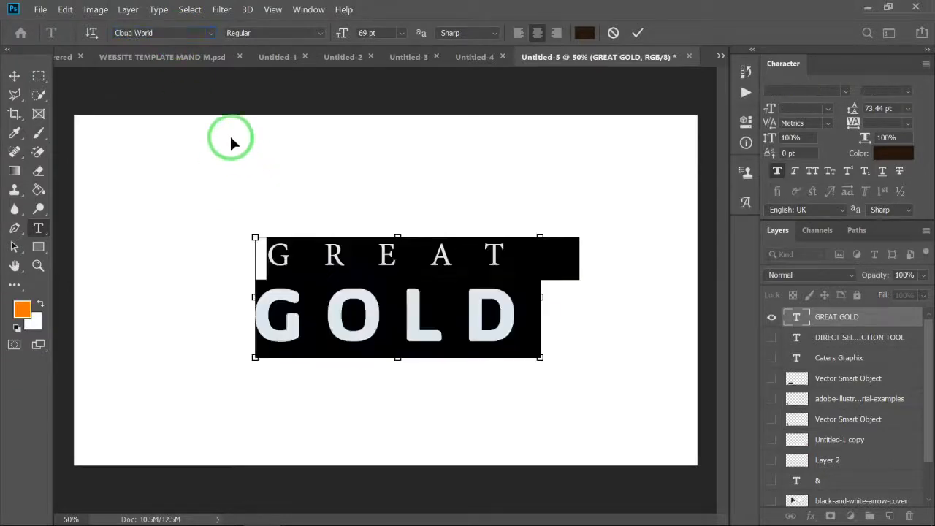
left_click(211, 33)
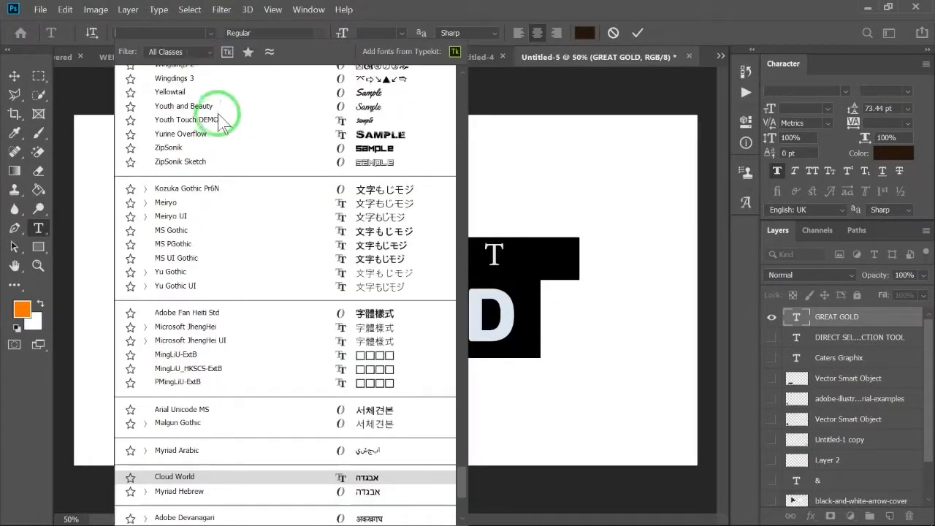
left_click(220, 91)
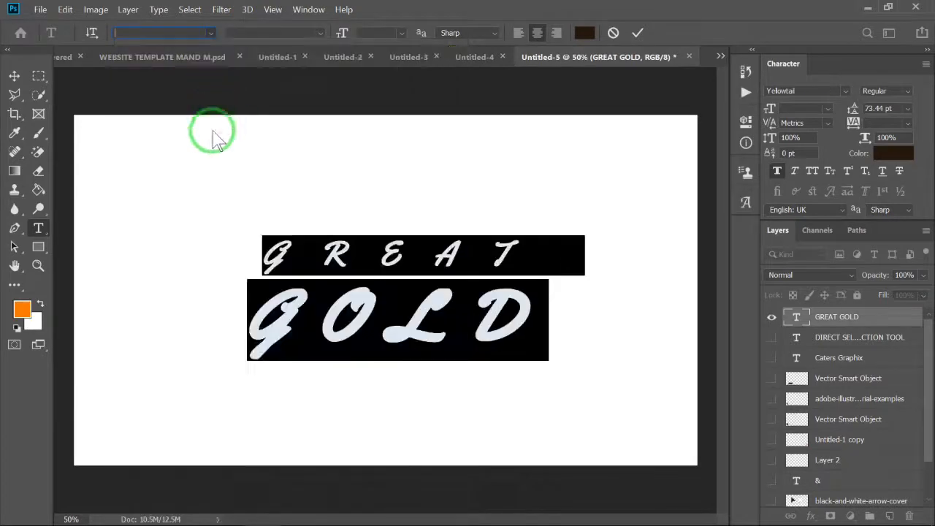
left_click(430, 302)
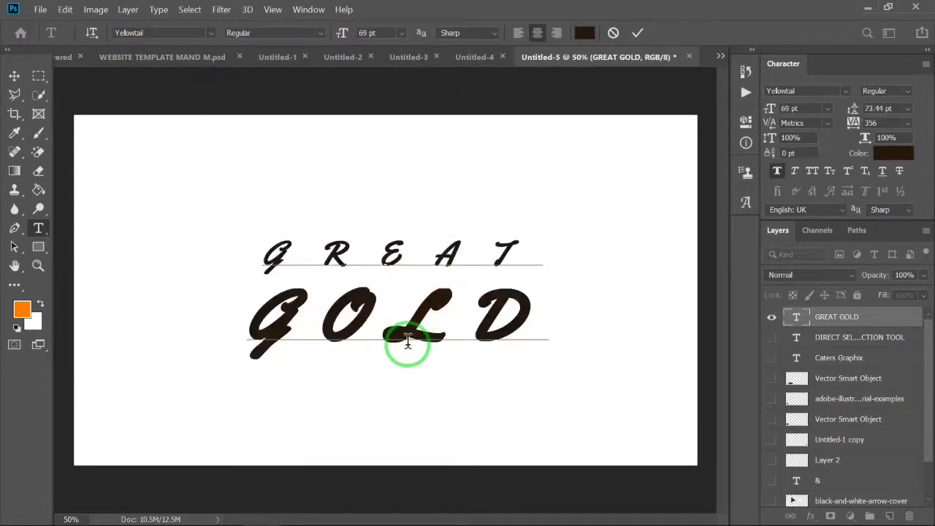
Step: Choose Actonia PERSONAL USE as the font at the text cursor and mark Explogos - Demo as a favourite font
left_click(212, 33)
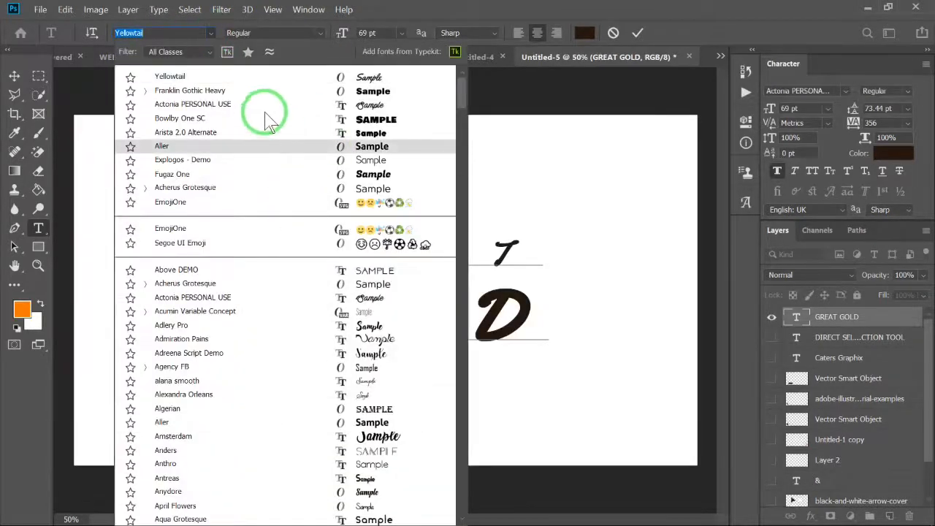
left_click(266, 111)
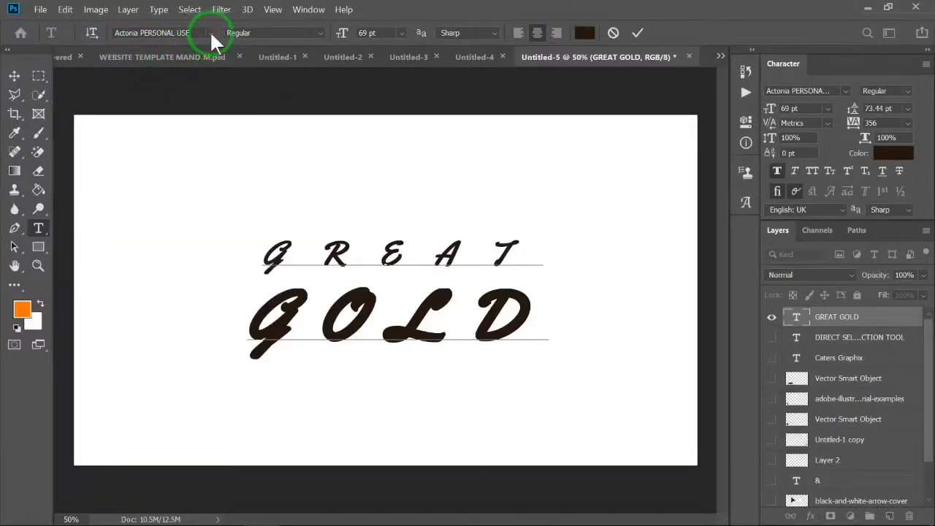
left_click(212, 32)
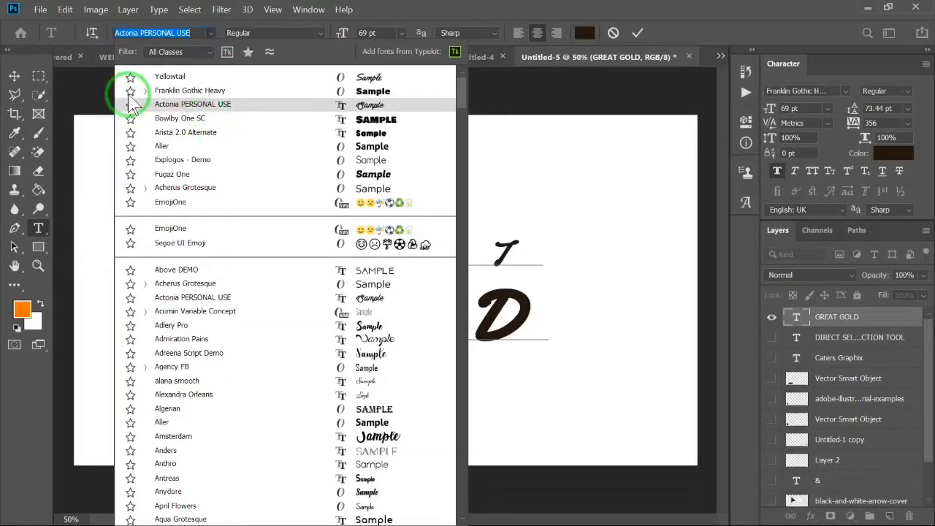
key("Down")
key("Down")
key("Down")
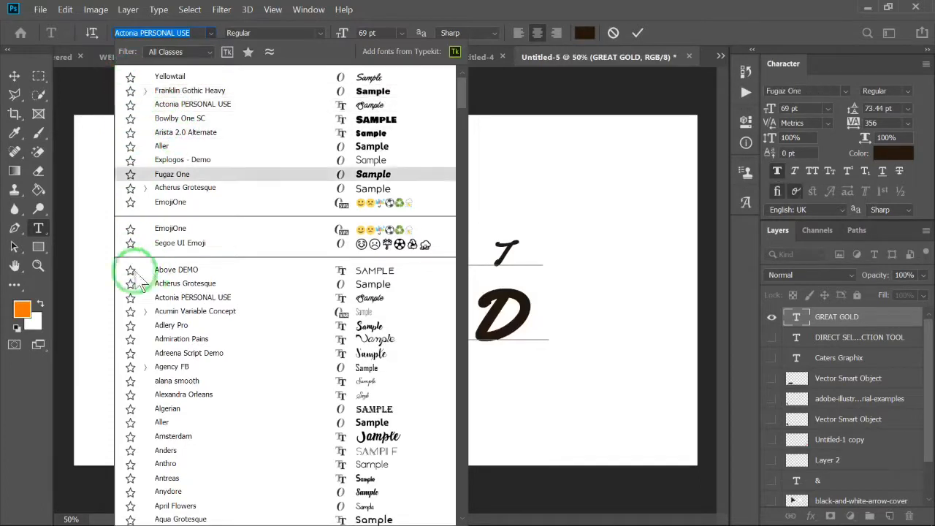
left_click(132, 161)
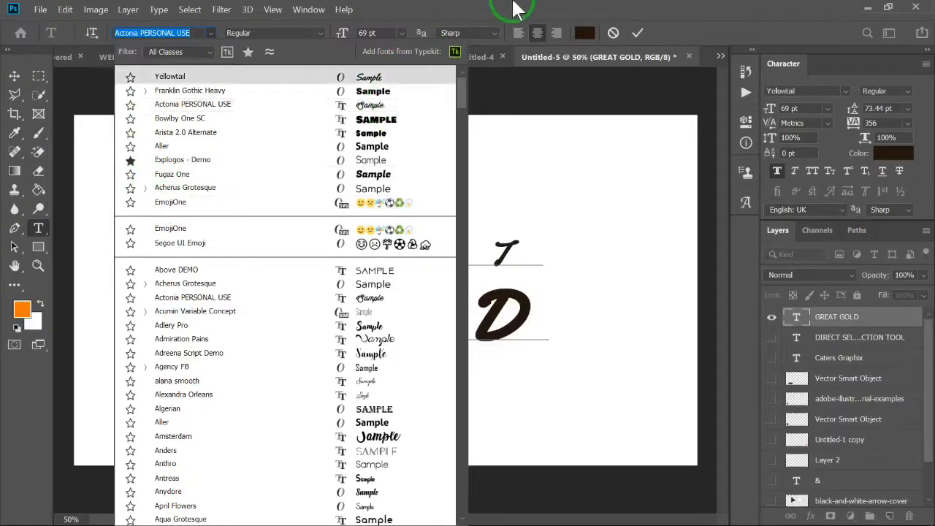
left_click(511, 10)
Step: Set the font at the text cursor in the GOLD line to Franklin Gothic Heavy
left_click(209, 33)
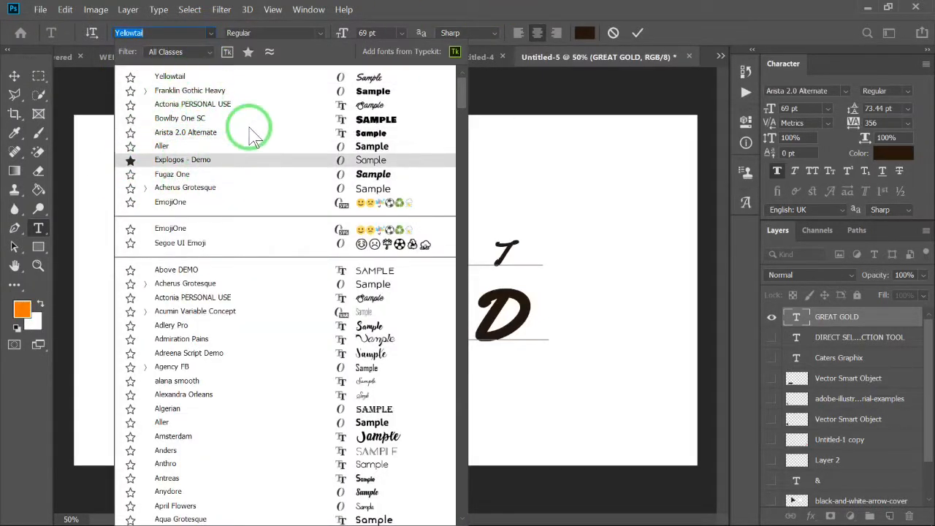
left_click(544, 11)
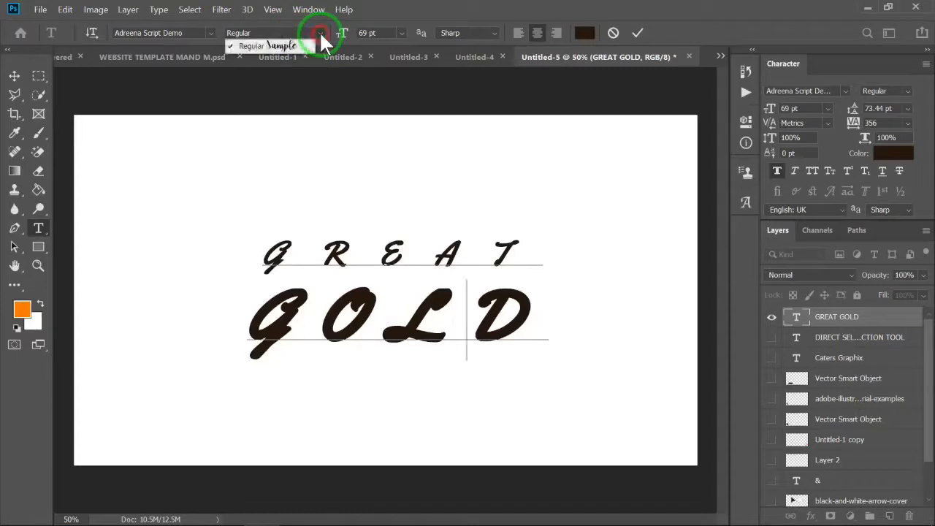
left_click(212, 33)
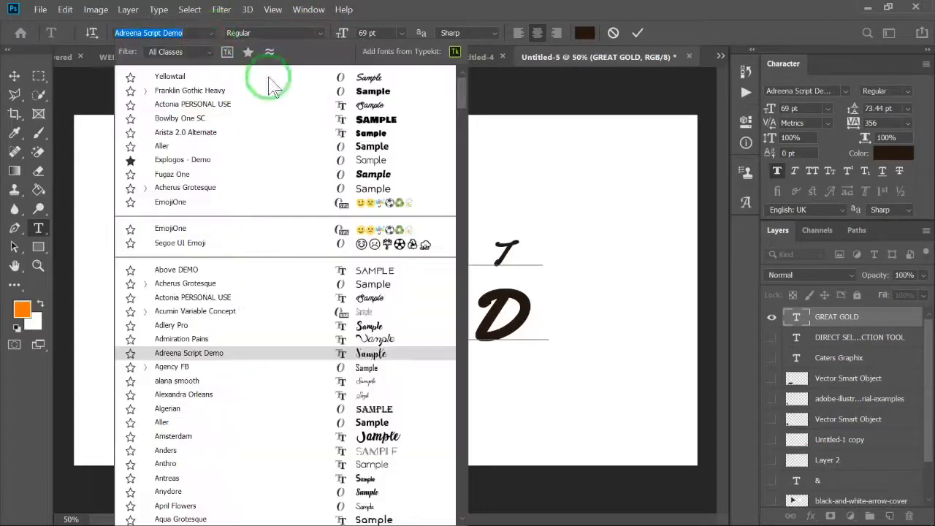
left_click(267, 90)
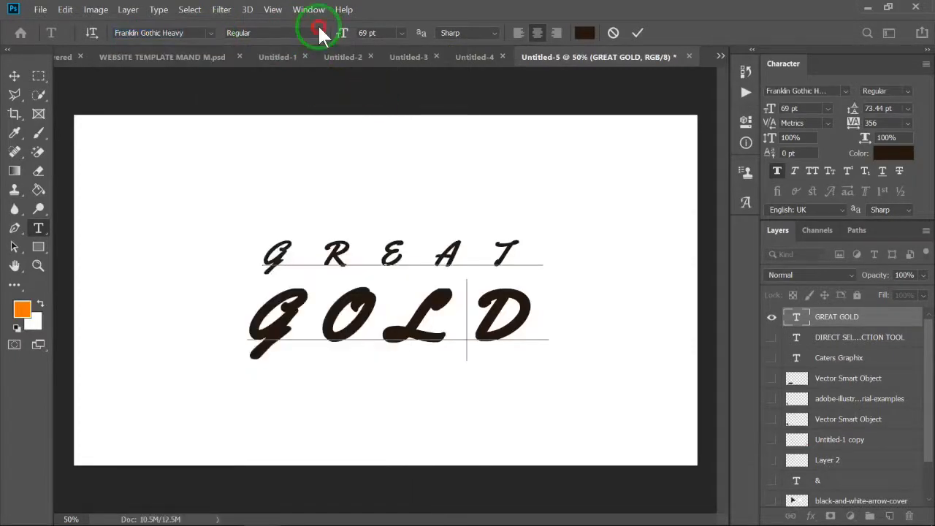
Step: Set the font style at the text cursor in the GOLD line to Italic
left_click(318, 25)
left_click(318, 25)
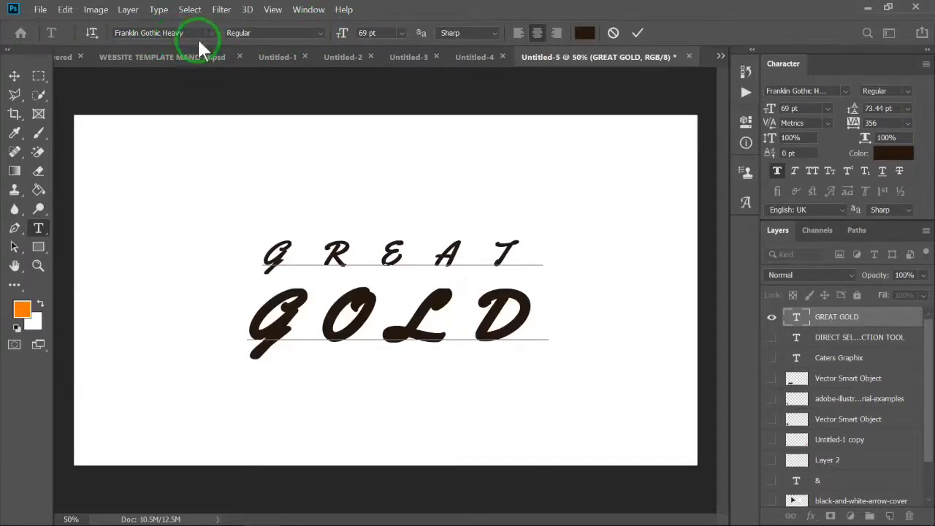
left_click(317, 31)
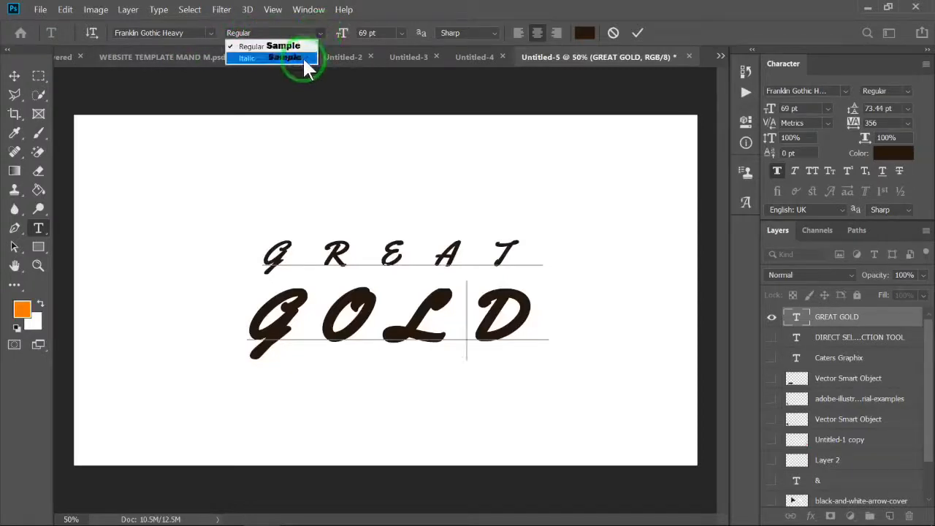
left_click(303, 56)
Step: Select both the GREAT and GOLD lines and set their font to Franklin Gothic Heavy in the Italic style
left_click(371, 307)
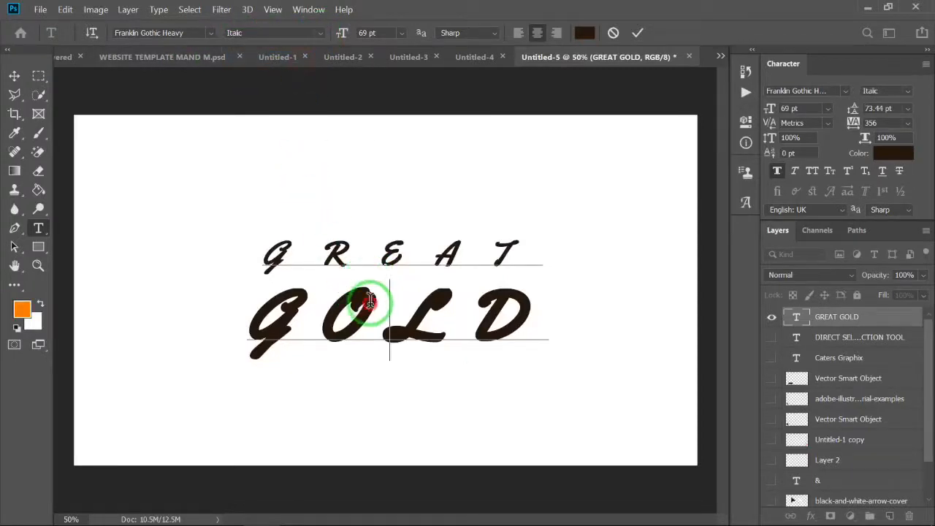
key("ctrl+a")
left_click(209, 29)
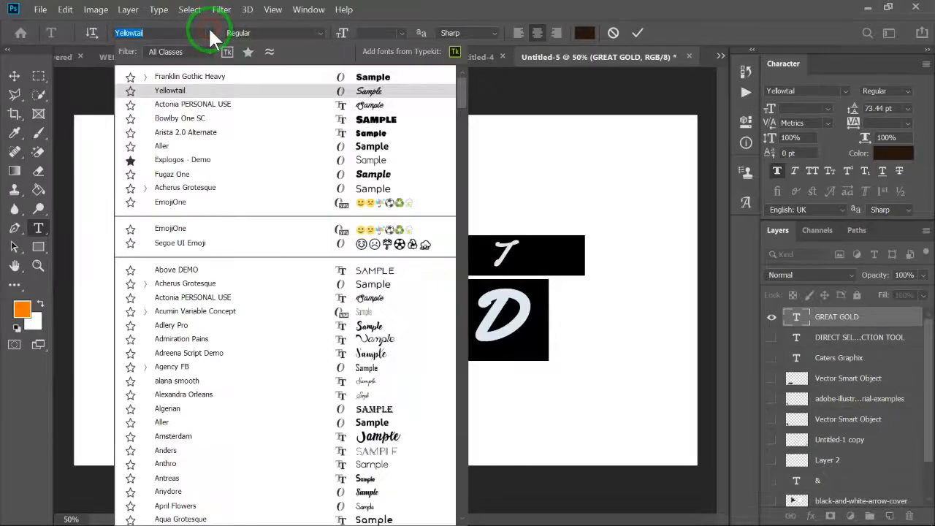
left_click(339, 90)
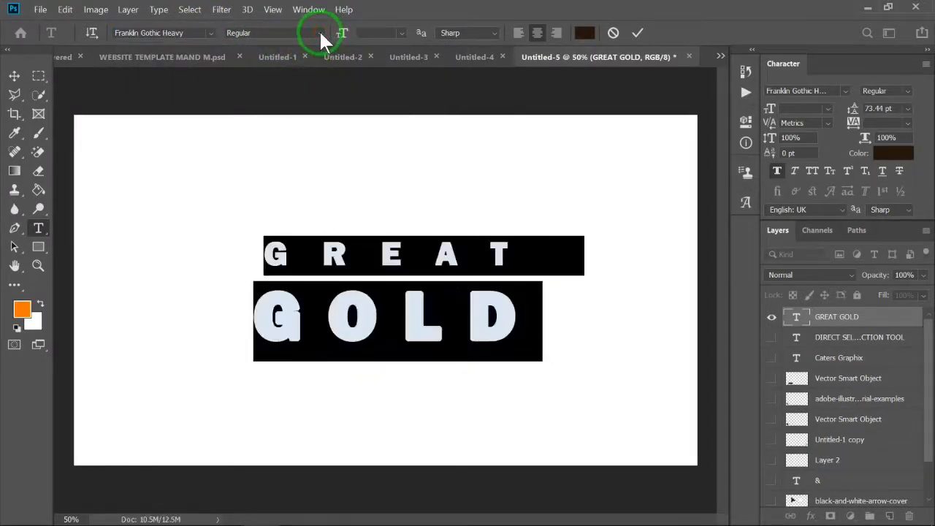
left_click(319, 31)
left_click(303, 58)
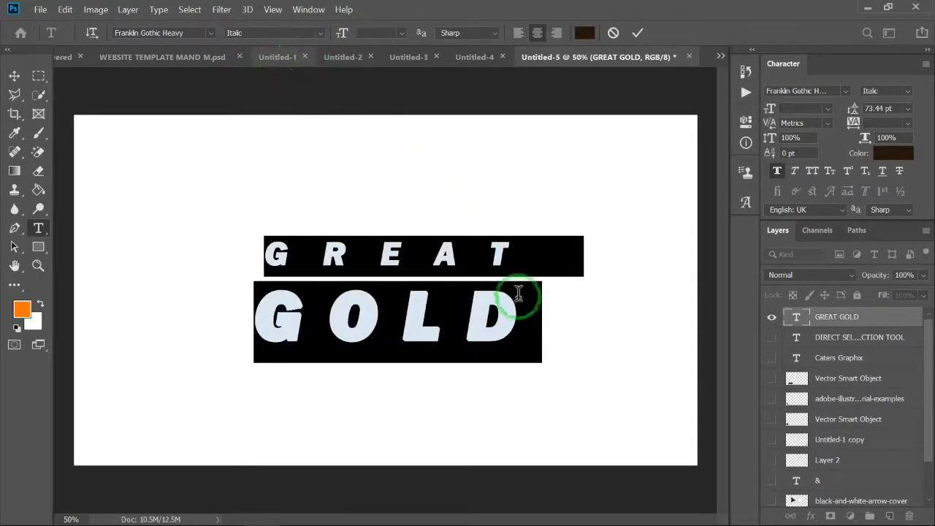
Step: Change the font of both text lines to Bowlby One SC and check which font styles it offers
left_click(491, 319)
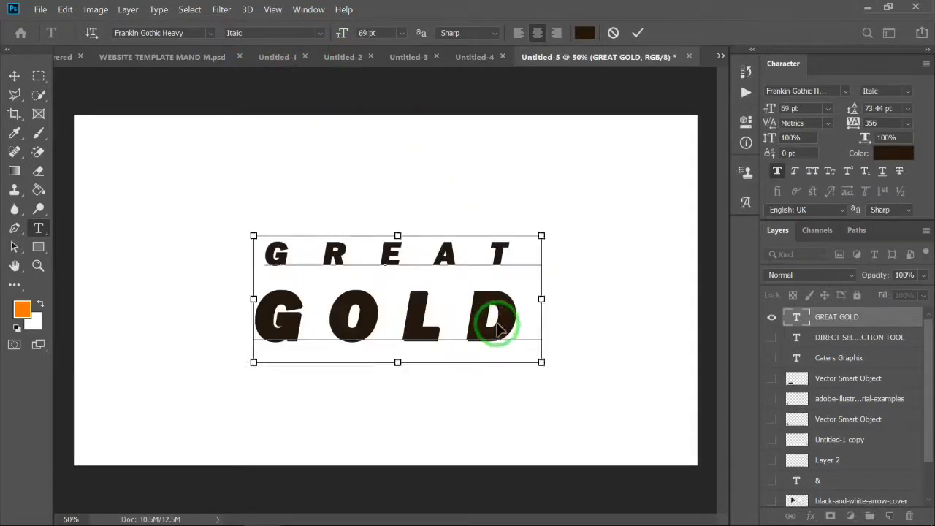
key("ctrl+a")
left_click(207, 33)
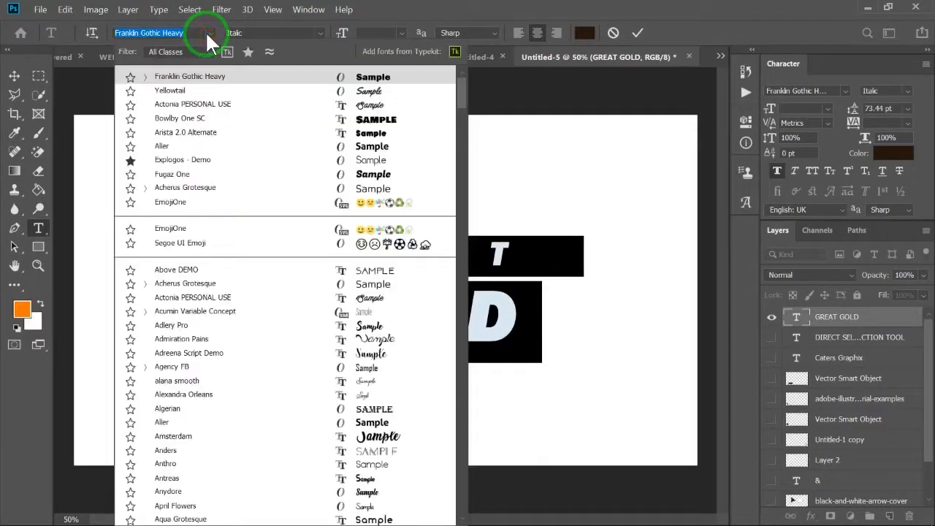
left_click(384, 128)
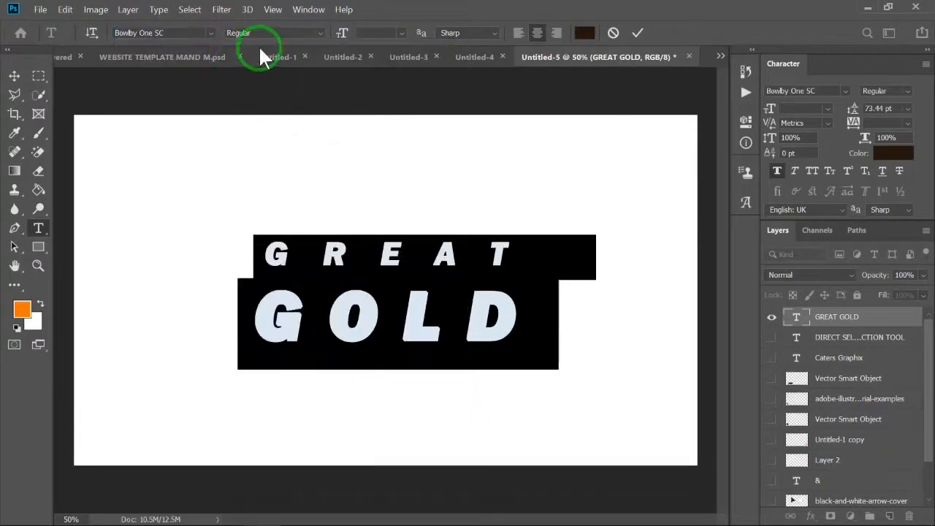
left_click(321, 40)
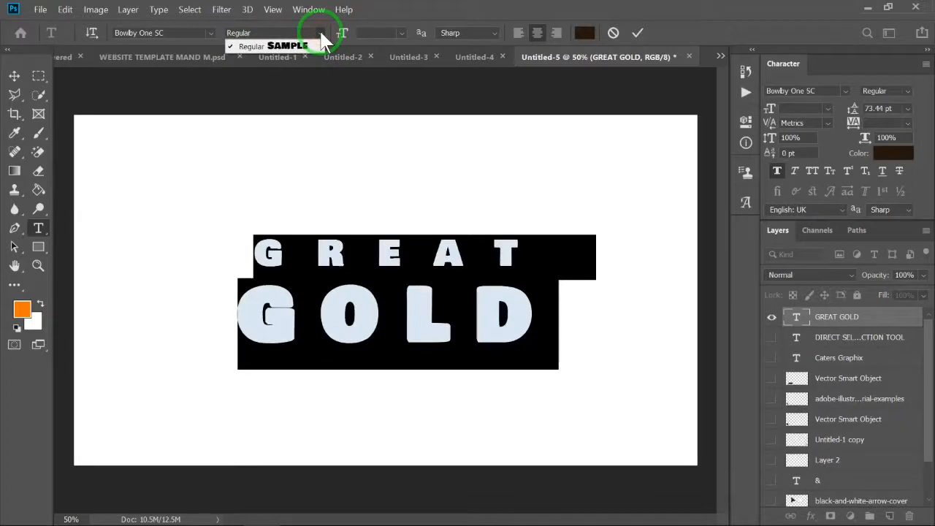
left_click(320, 32)
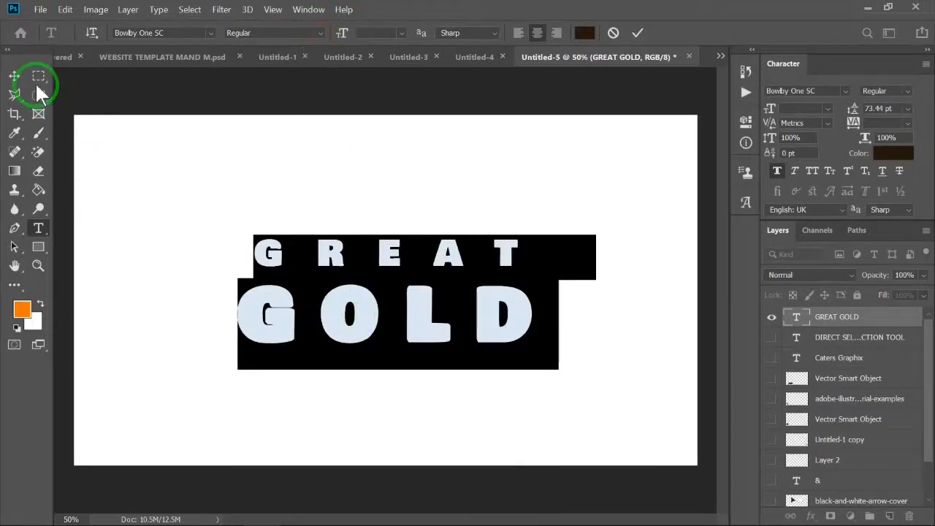
Step: Transform the GREAT GOLD text layer with a horizontal skew of -15.72° and 88.78% height, apply it and deselect the layer
left_click(15, 77)
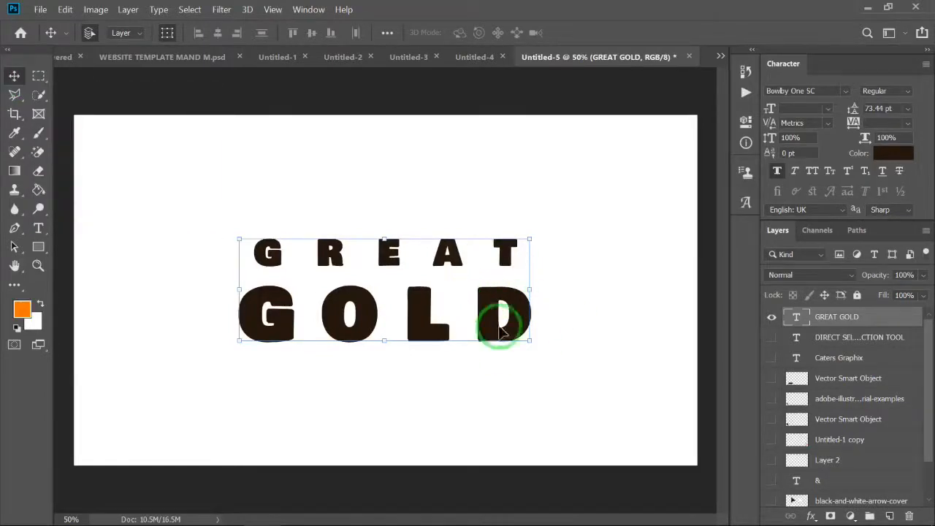
left_click_drag(526, 242, 532, 249)
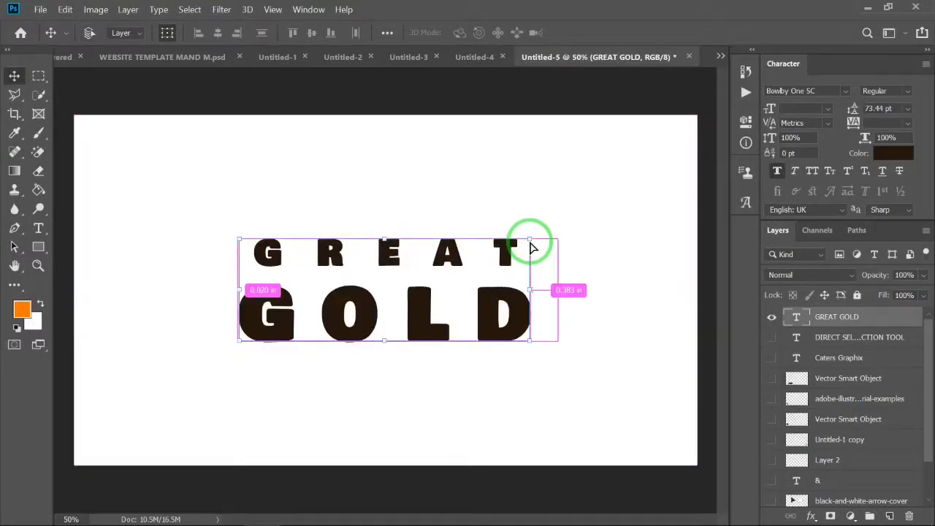
left_click_drag(531, 248, 613, 257)
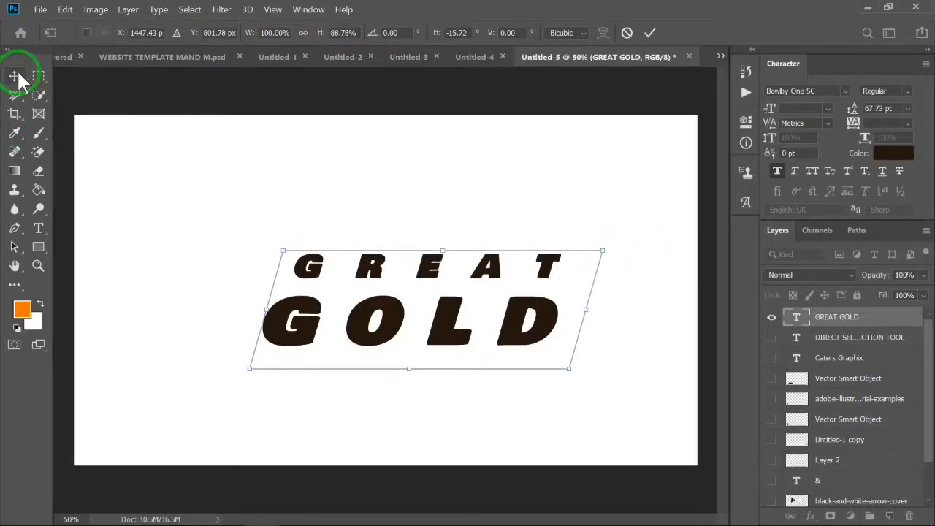
left_click(601, 217)
left_click(533, 387)
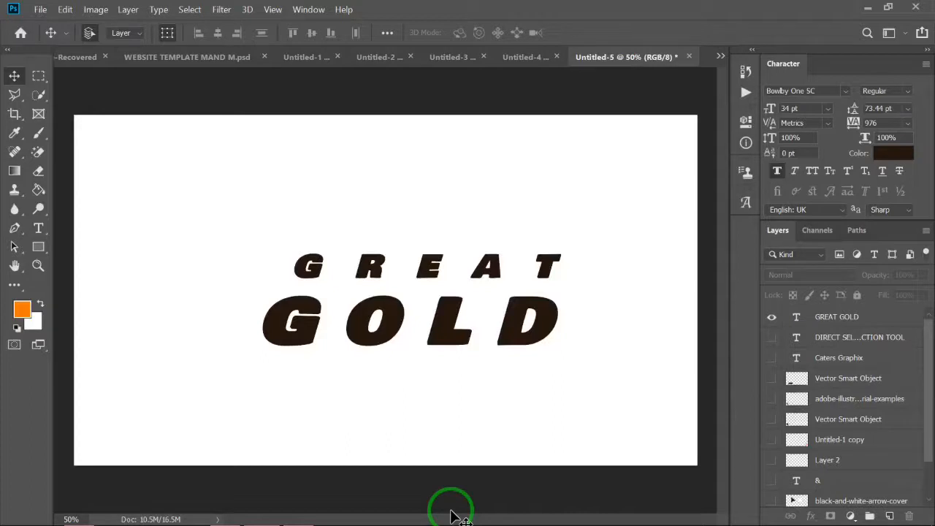
Step: Undo the slanting of the text, redo it for comparison, and undo it again
key("ctrl+z")
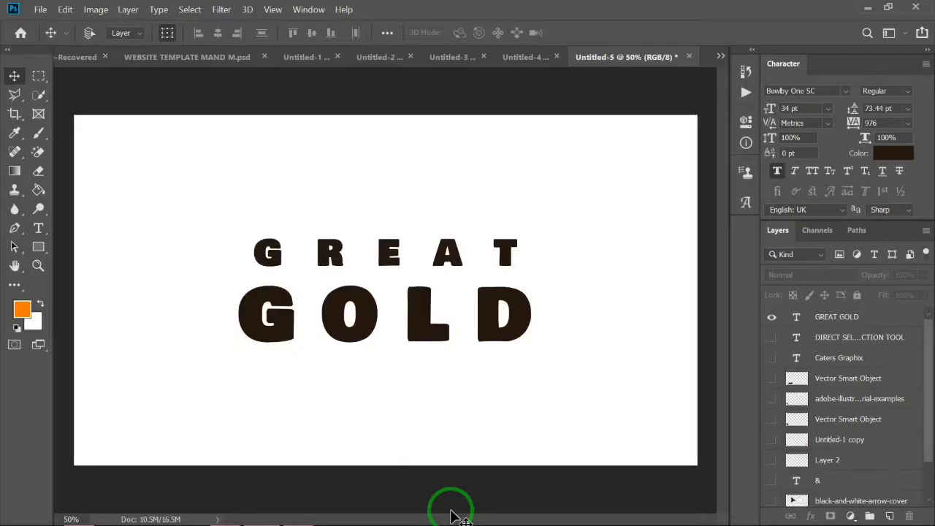
key("ctrl+shift+z")
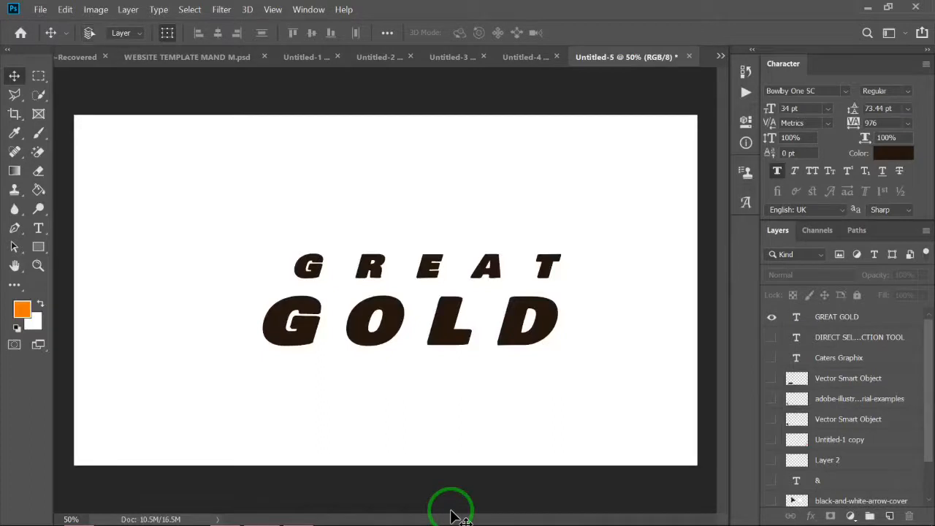
key("ctrl+z")
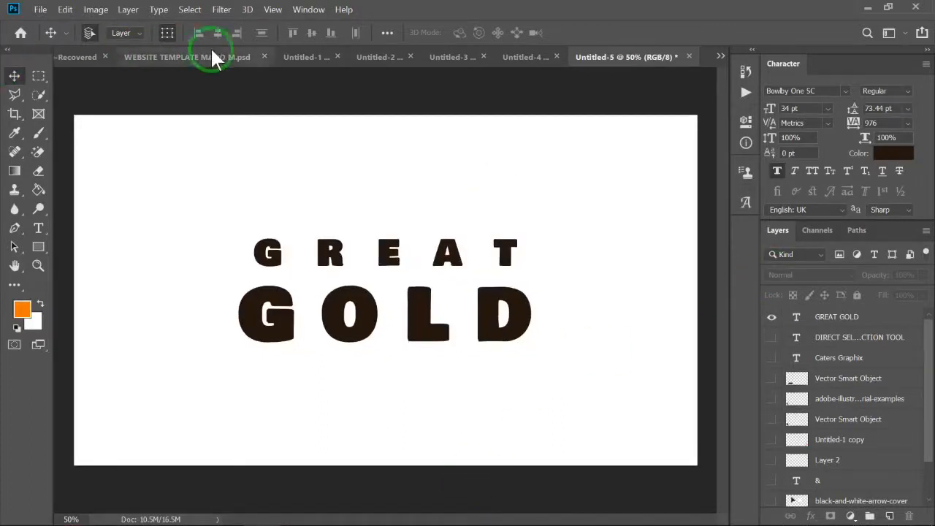
Step: Select only the GREAT line with the Type tool and enlarge its font size to 36 pt and on to 37 pt
left_click(38, 227)
left_click(386, 302)
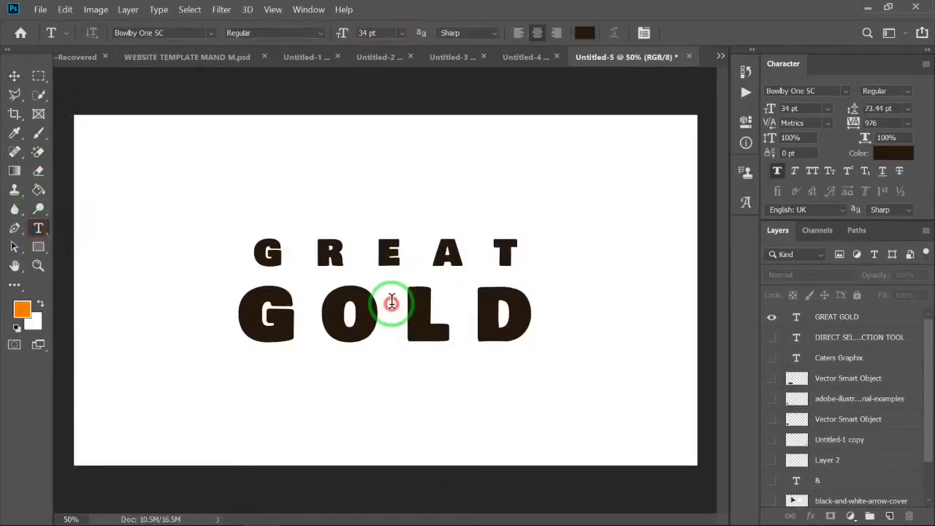
left_click(275, 33)
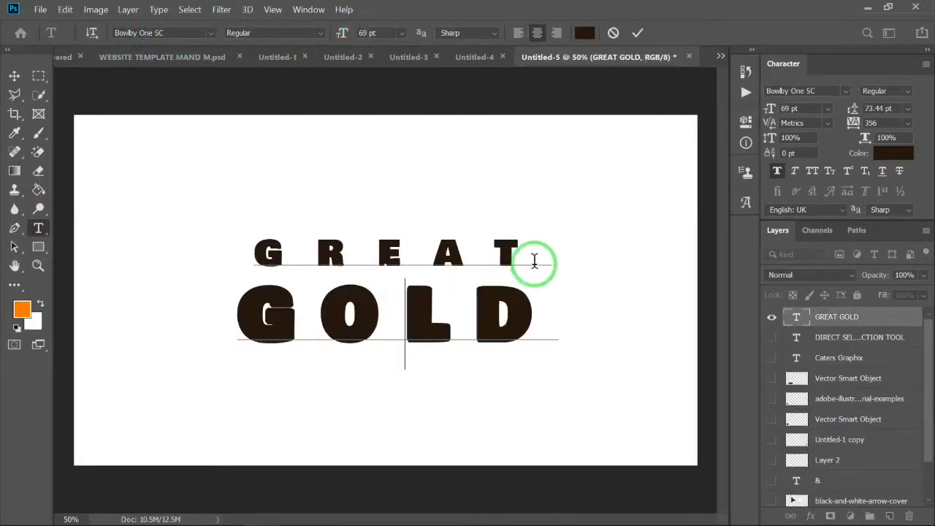
left_click_drag(535, 258, 167, 240)
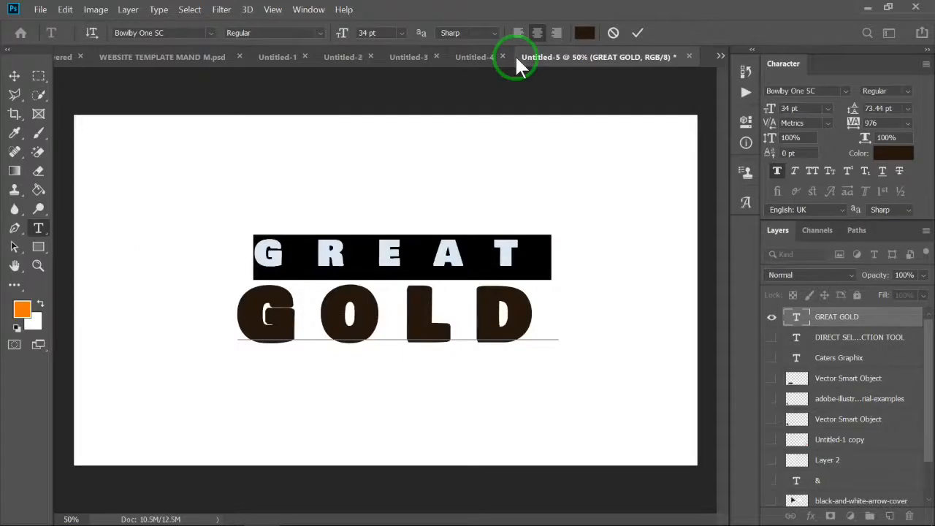
left_click(404, 33)
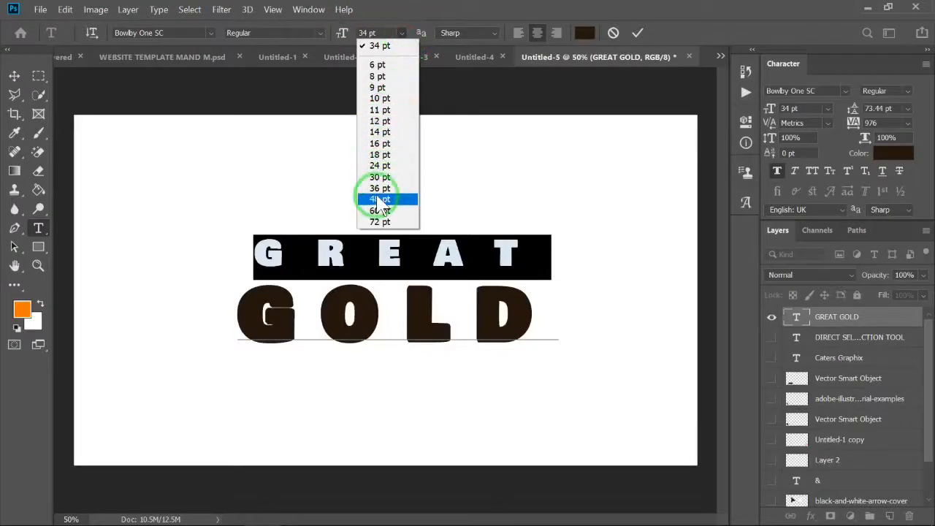
left_click(380, 190)
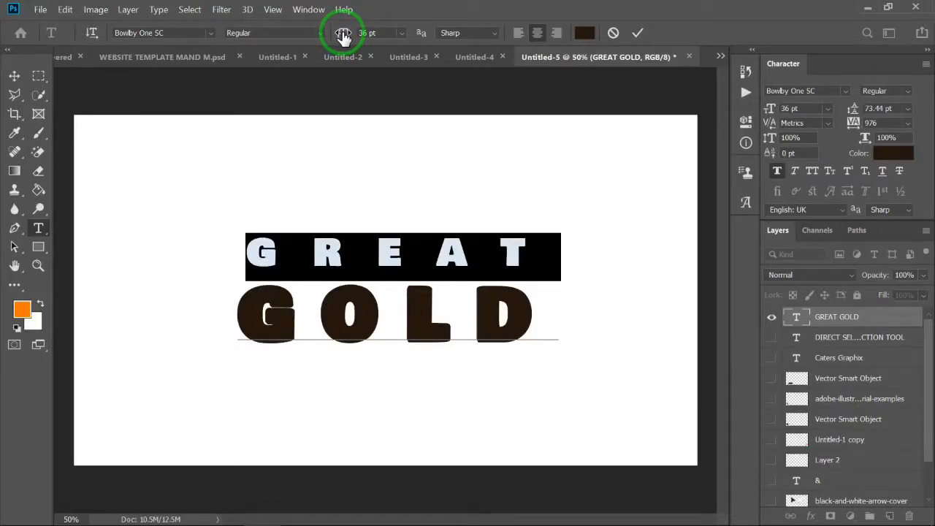
left_click_drag(343, 37, 343, 58)
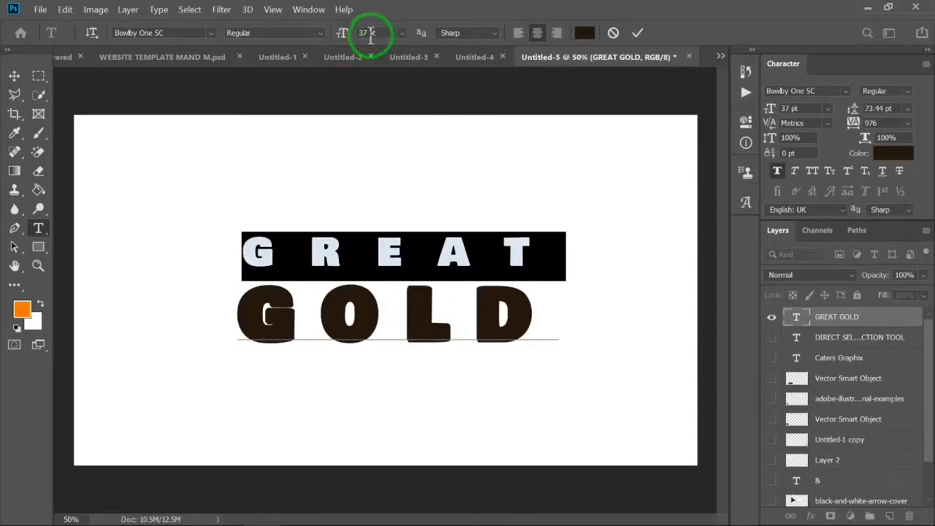
Step: Try the Strong anti-aliasing method on the text and finally set anti-aliasing to None
left_click(491, 32)
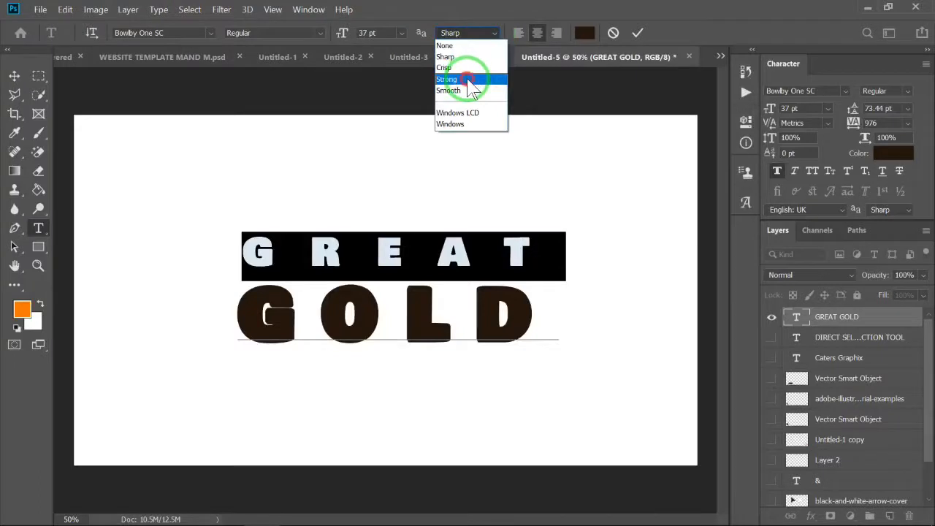
left_click(468, 79)
left_click(482, 34)
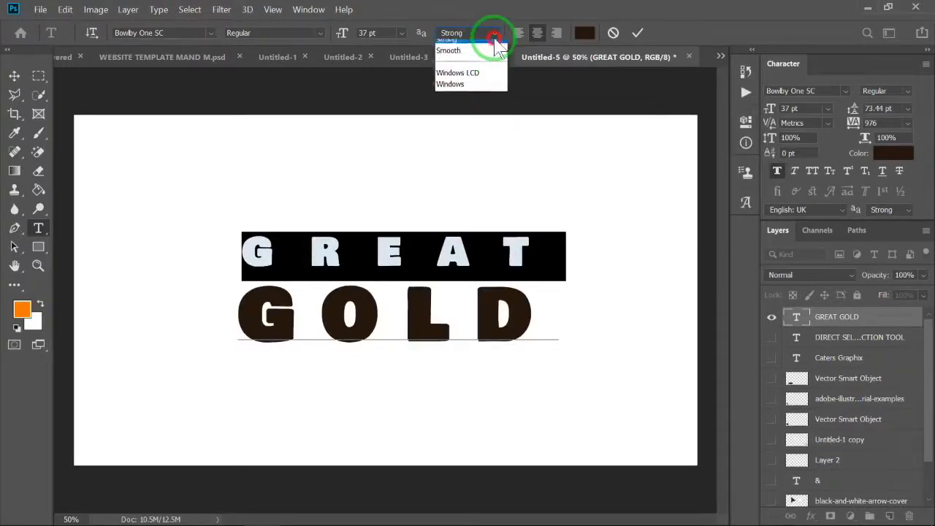
left_click(490, 30)
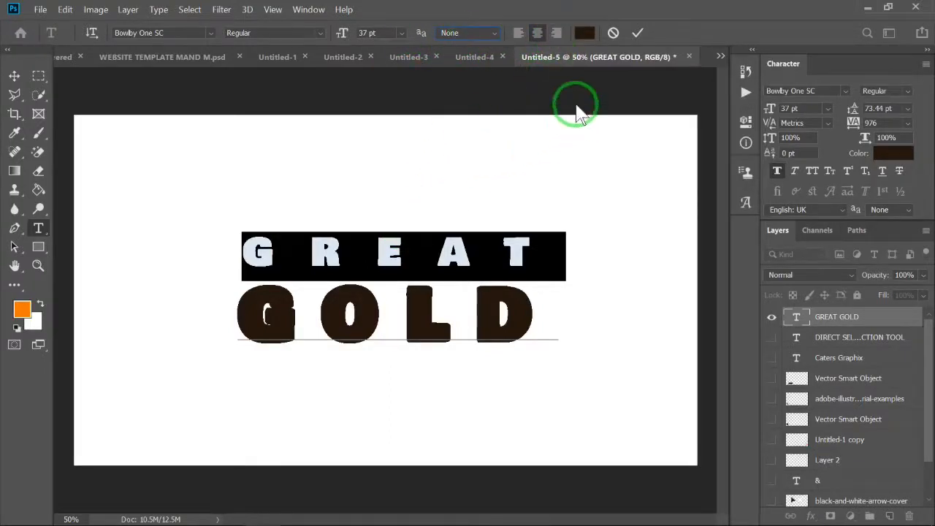
Step: Set the text colour of the selected GREAT line to orange ff7600
left_click(588, 36)
left_click_drag(699, 255, 727, 239)
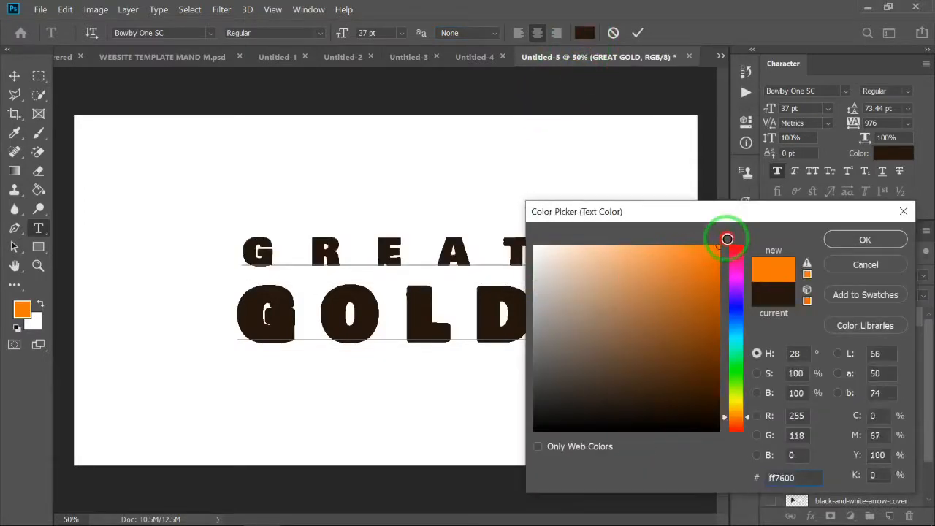
left_click(844, 239)
Step: Select only the letter G of GREAT and set its text colour to grey 9d9d9d
left_click(265, 255)
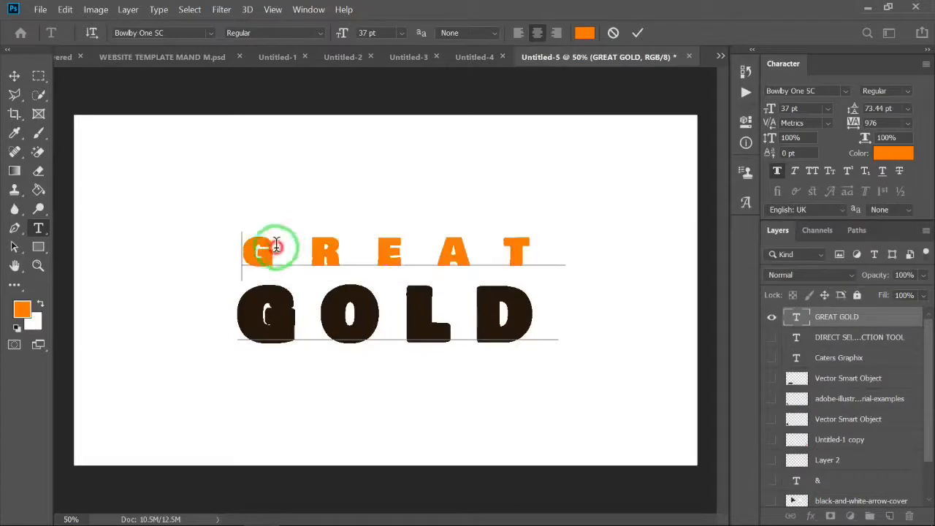
left_click_drag(236, 255, 310, 256)
left_click(583, 36)
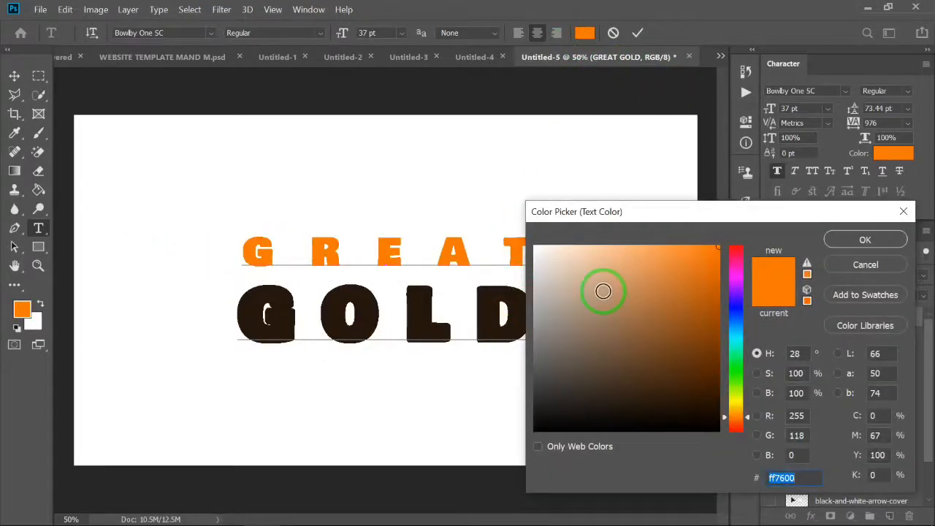
mouse_move(603, 291)
left_mouse_down()
mouse_move(581, 263)
mouse_move(525, 313)
left_mouse_up()
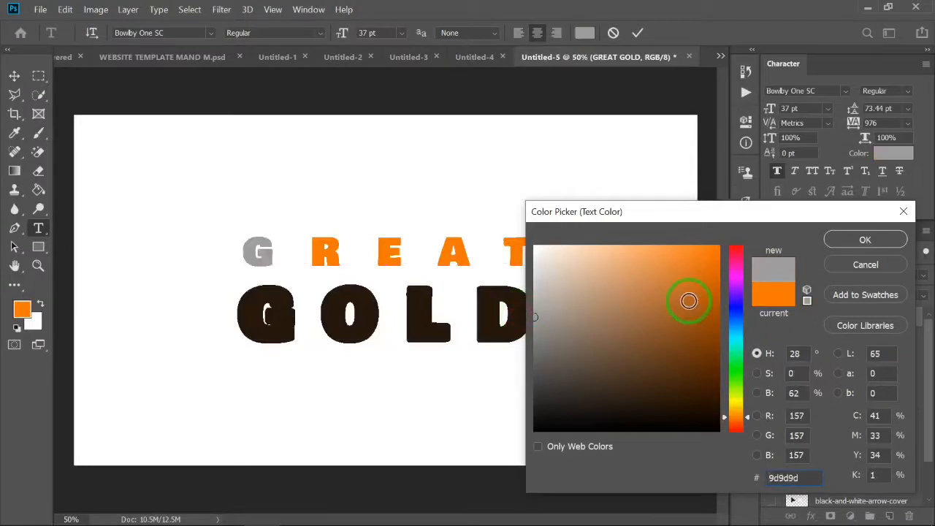
left_click(865, 240)
Step: Recolour only the letter T of GREAT black and place the text cursor before the O in GOLD
left_click_drag(495, 251, 556, 253)
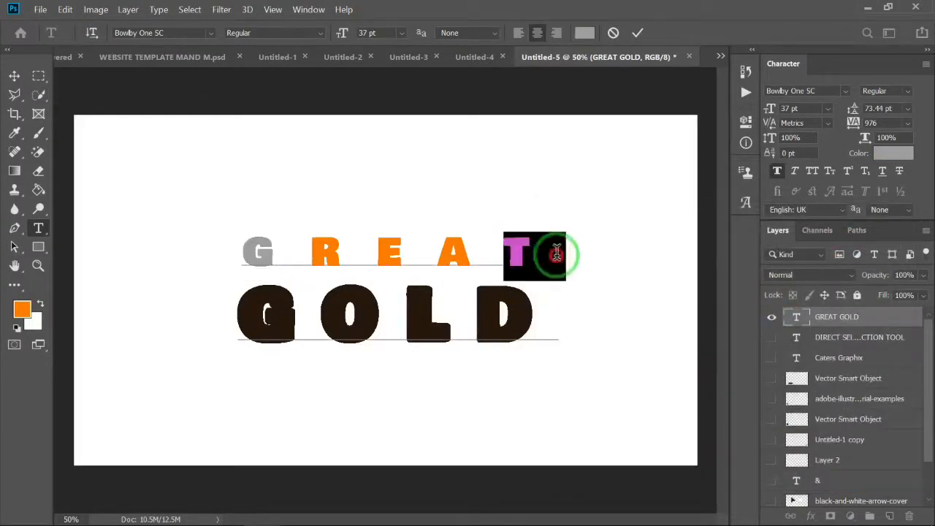
left_click(584, 33)
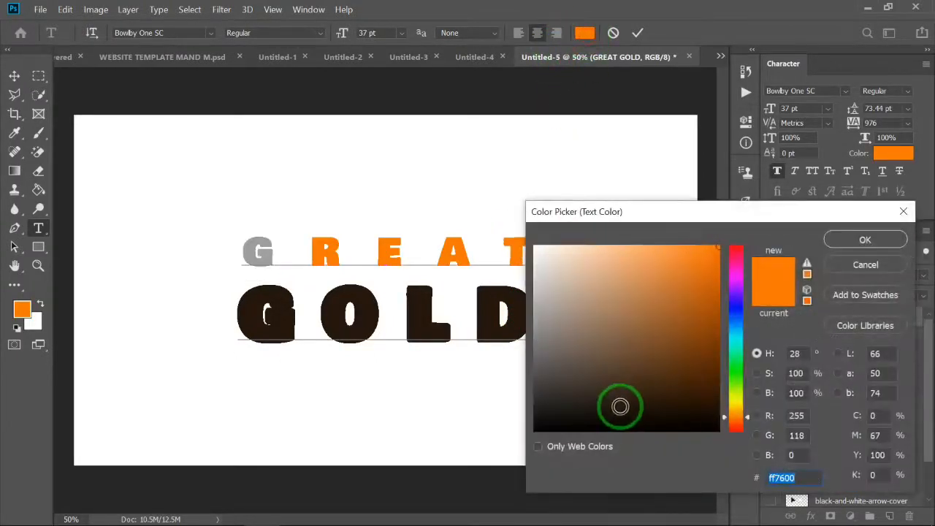
left_click_drag(620, 406, 423, 450)
left_click(865, 240)
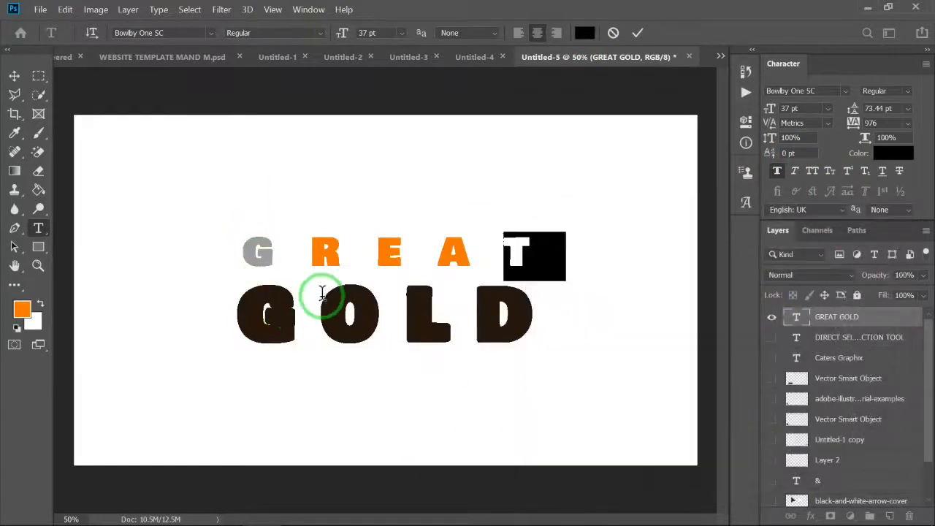
left_click(322, 307)
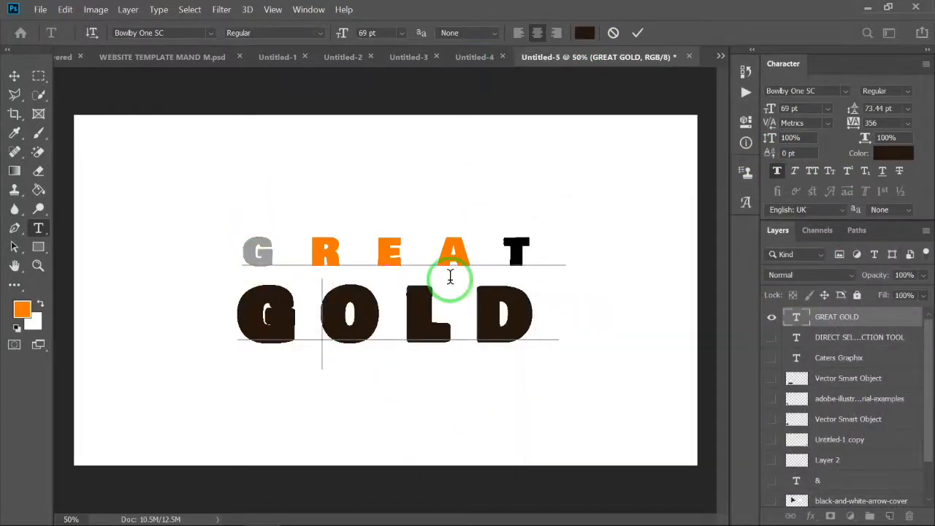
Step: Finish the text edit and check the font and font style choices for the GREAT GOLD layer
left_click(14, 76)
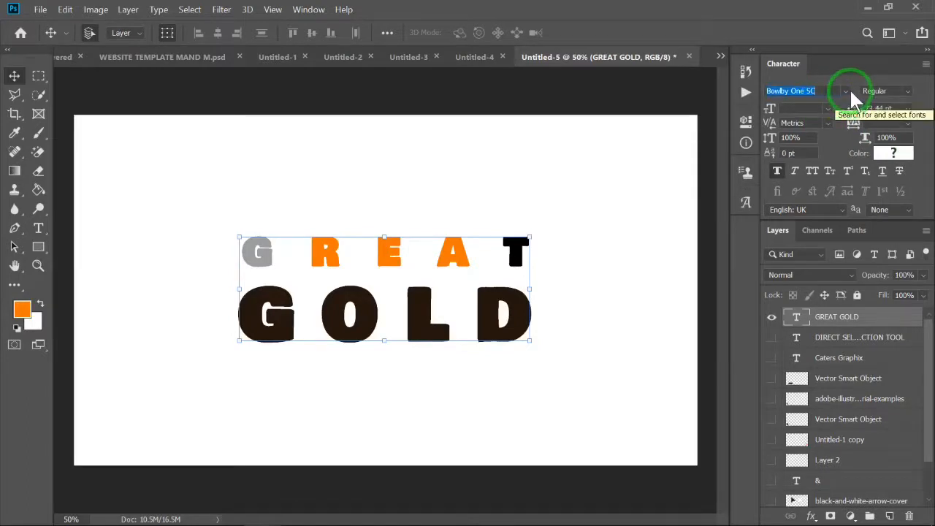
left_click(844, 87)
left_click(844, 87)
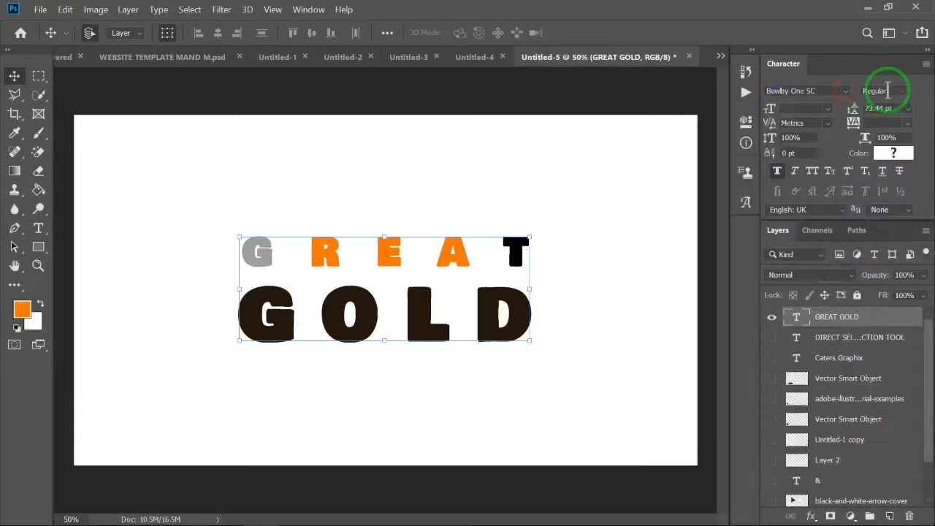
left_click(908, 91)
left_click(913, 103)
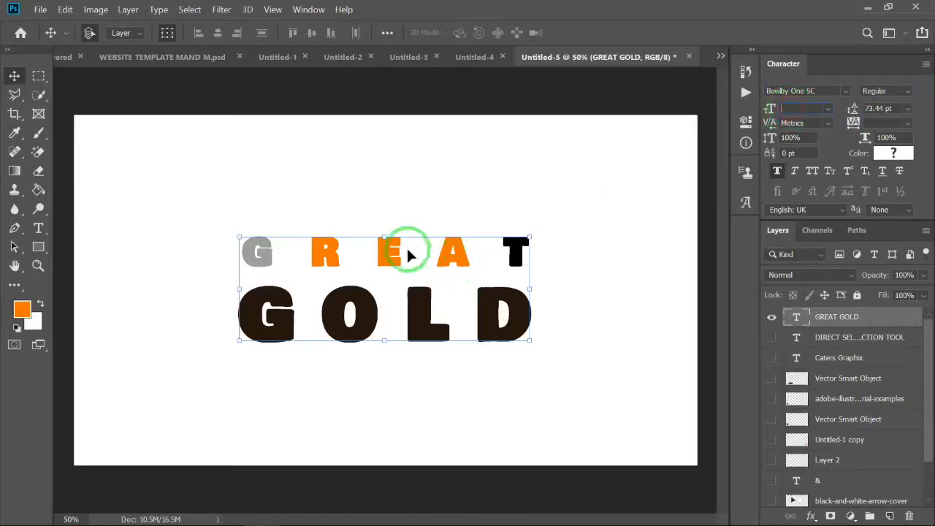
Step: Select the whole GREAT line and set its font size to 39 pt
left_click(38, 226)
left_click(313, 243)
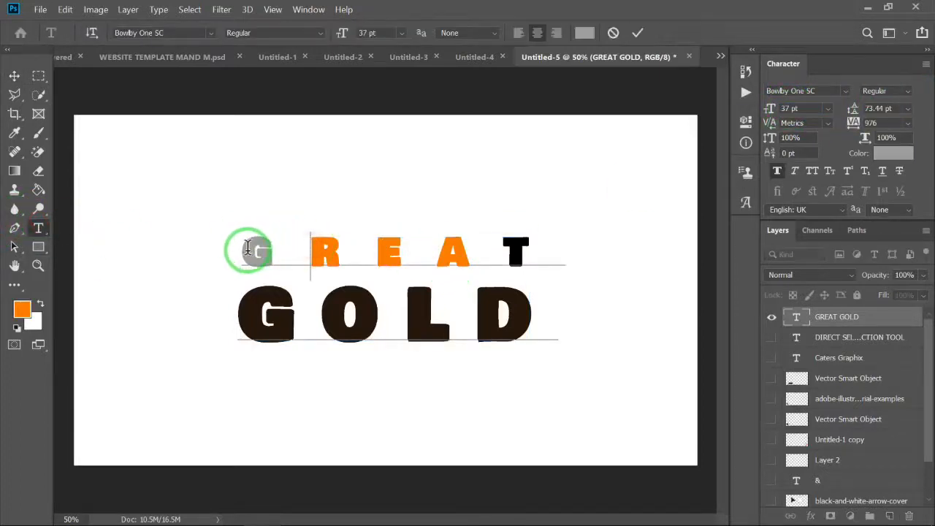
left_click_drag(246, 252, 626, 246)
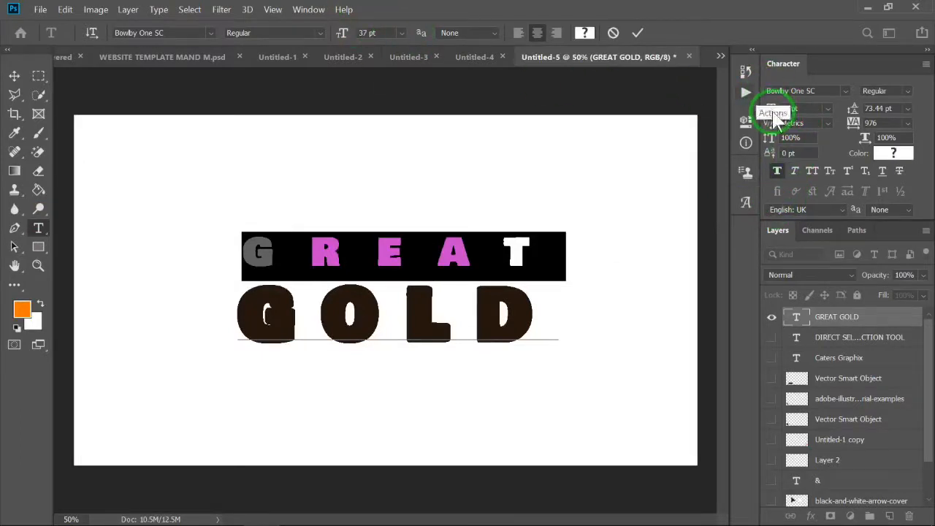
left_click_drag(774, 109, 773, 111)
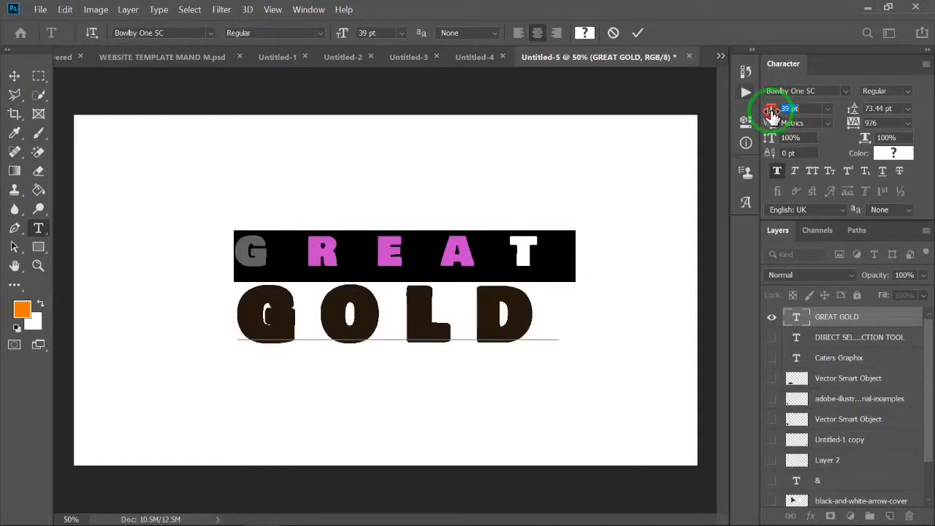
Step: Select both lines of the text and set their leading to 102.44 pt
left_click_drag(854, 112, 854, 113)
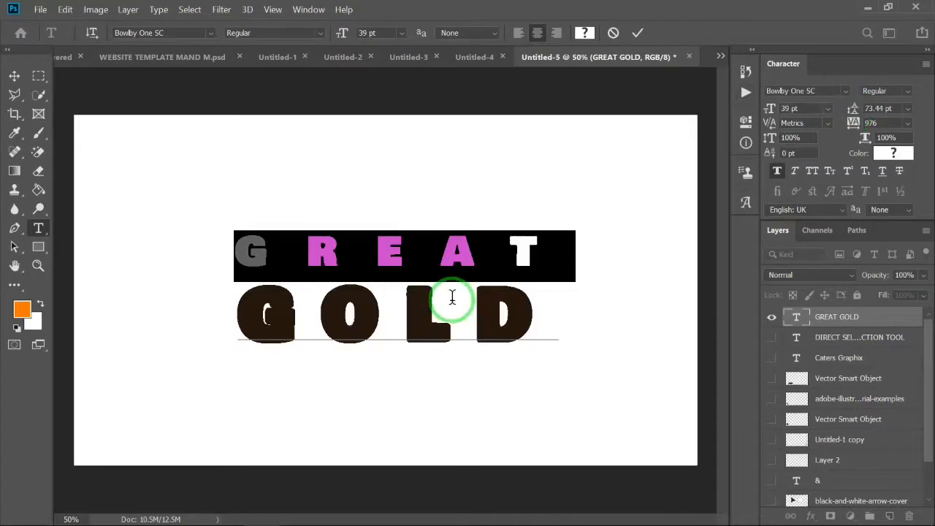
left_click(497, 274)
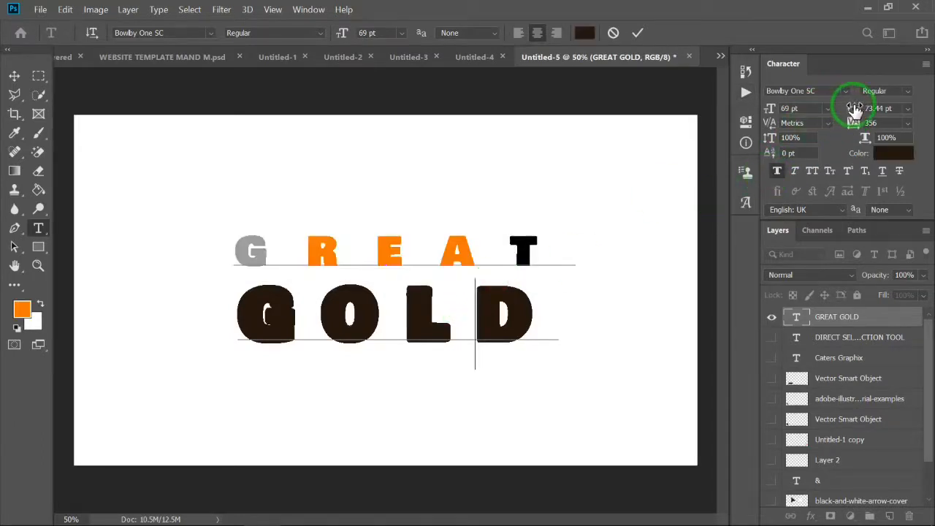
left_click(368, 294)
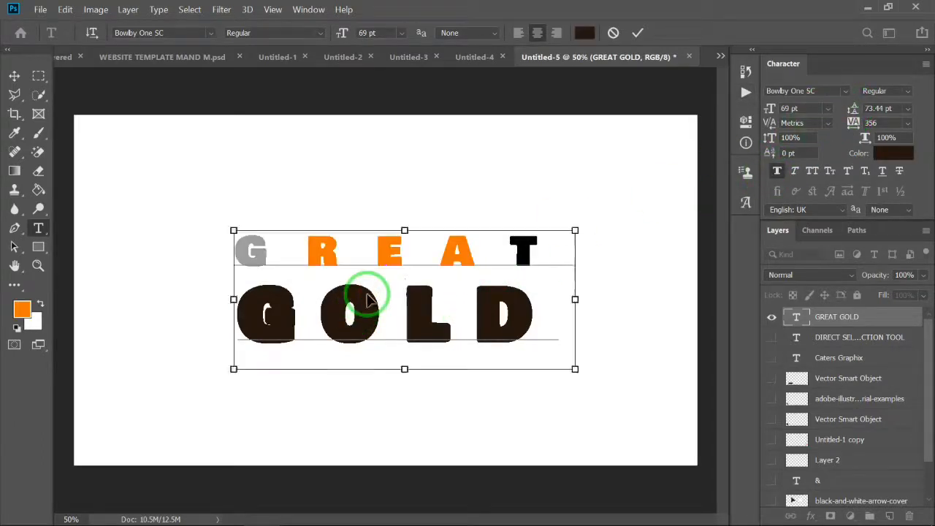
key("ctrl+a")
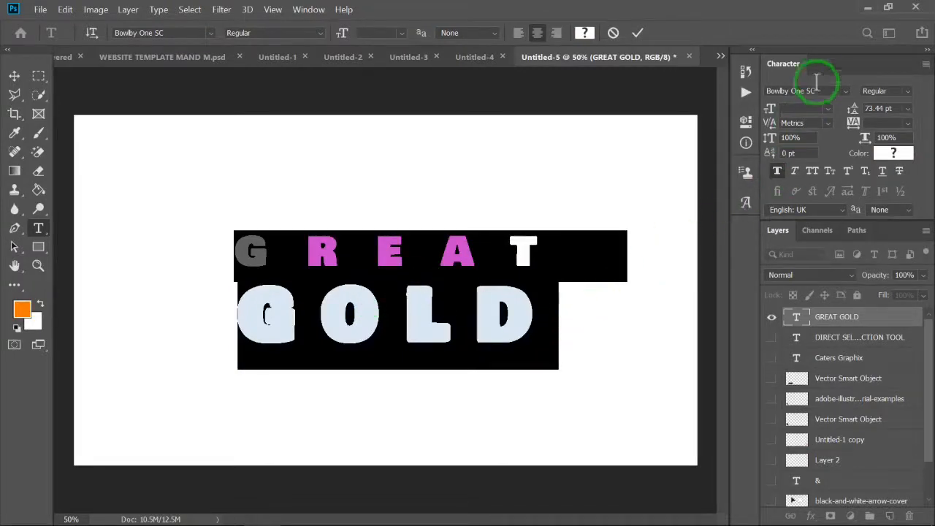
left_click_drag(855, 114, 521, 223)
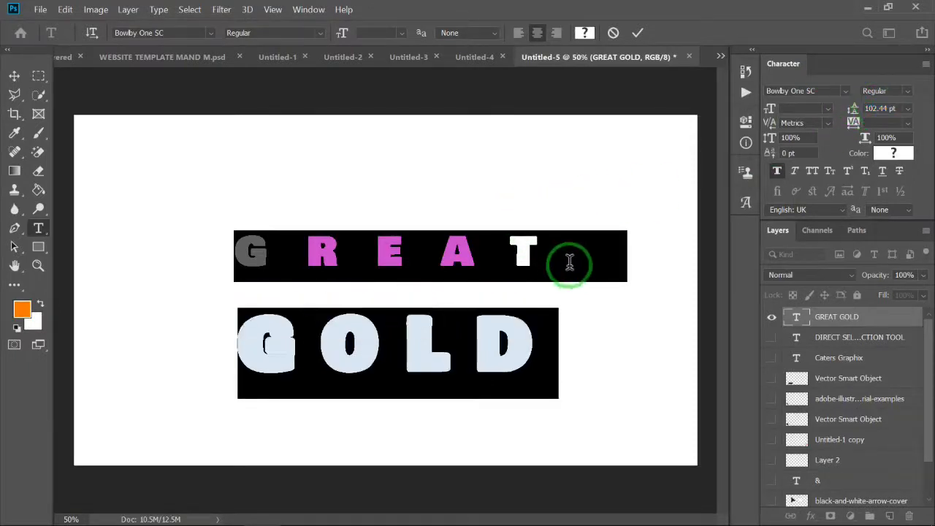
Step: Select only the GREAT line and set its leading to 164.44 pt and its tracking to 956
left_click_drag(570, 263, 130, 238)
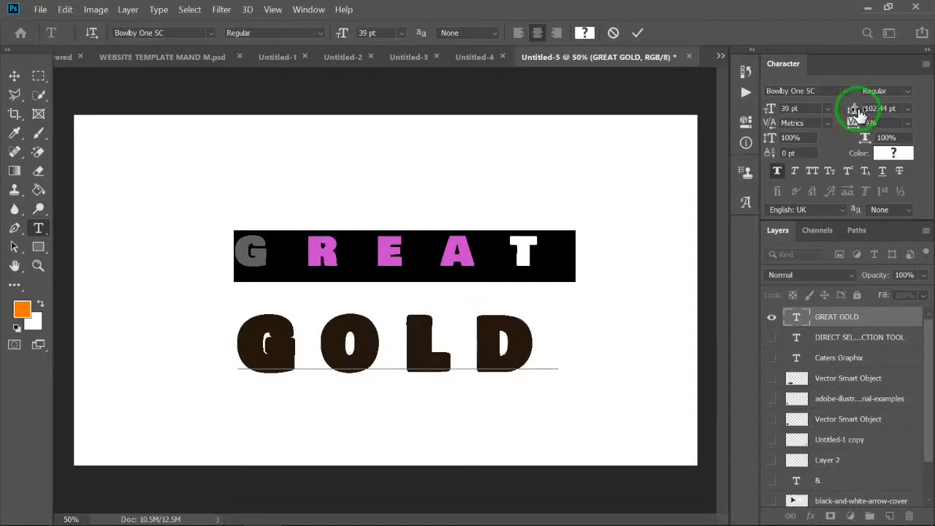
left_click_drag(857, 112, 903, 115)
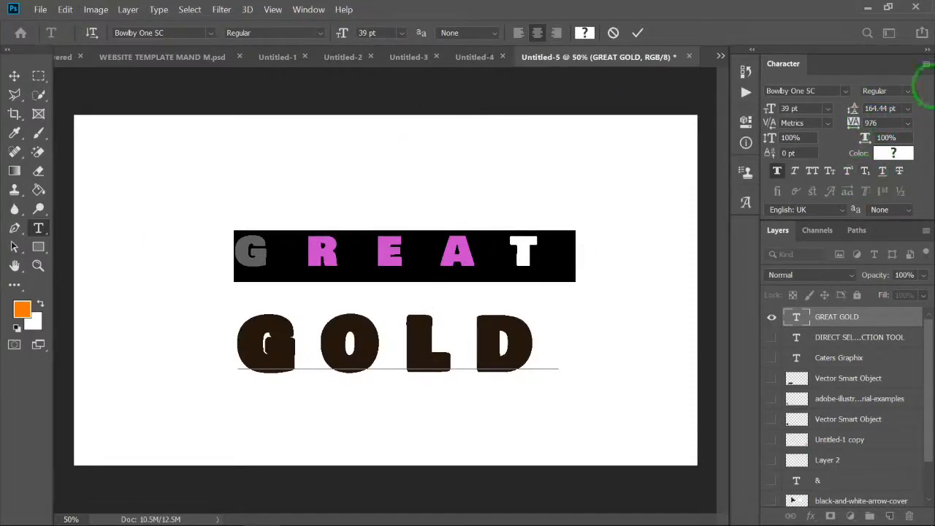
mouse_move(852, 125)
left_mouse_down()
mouse_move(862, 130)
mouse_move(851, 137)
left_mouse_up()
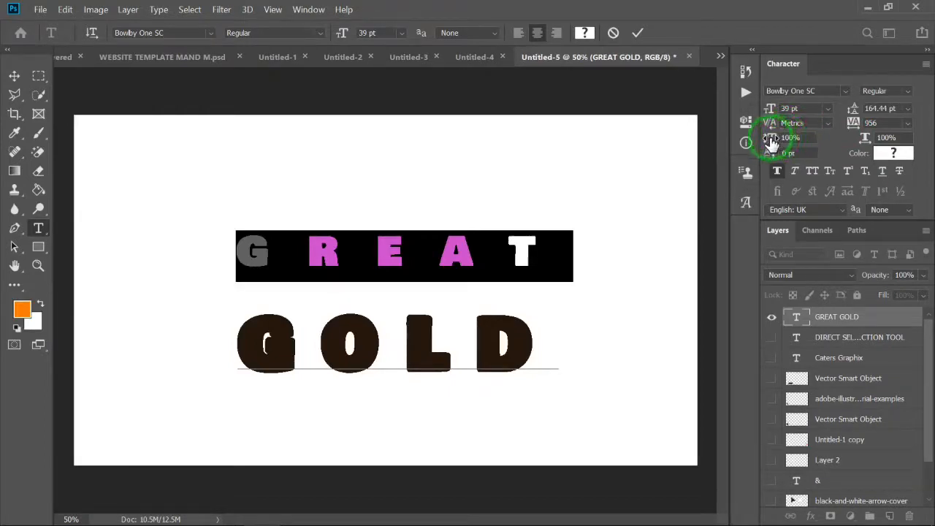
Step: Set the GREAT line's vertical scale to 117% with kerning 0 and colour all its letters orange ff7600
left_click_drag(771, 143, 811, 144)
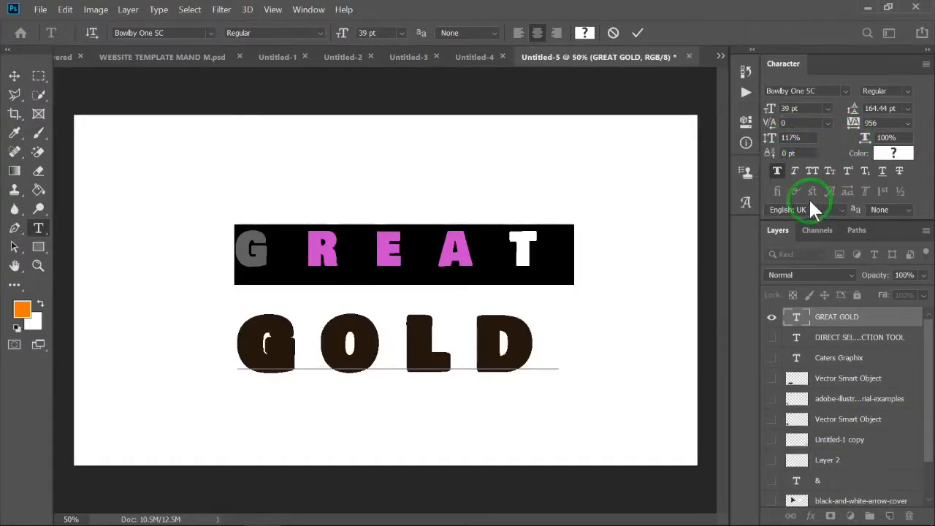
left_click(893, 153)
left_click(689, 272)
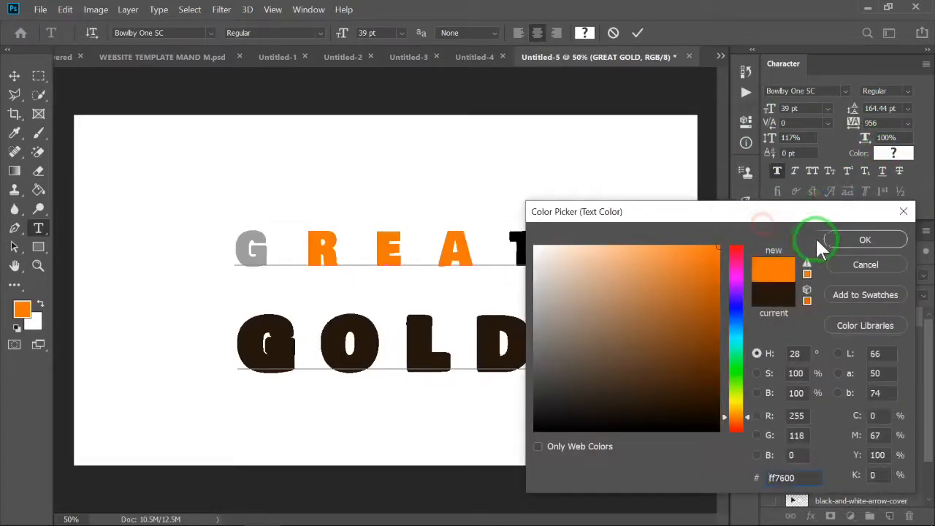
left_click(830, 241)
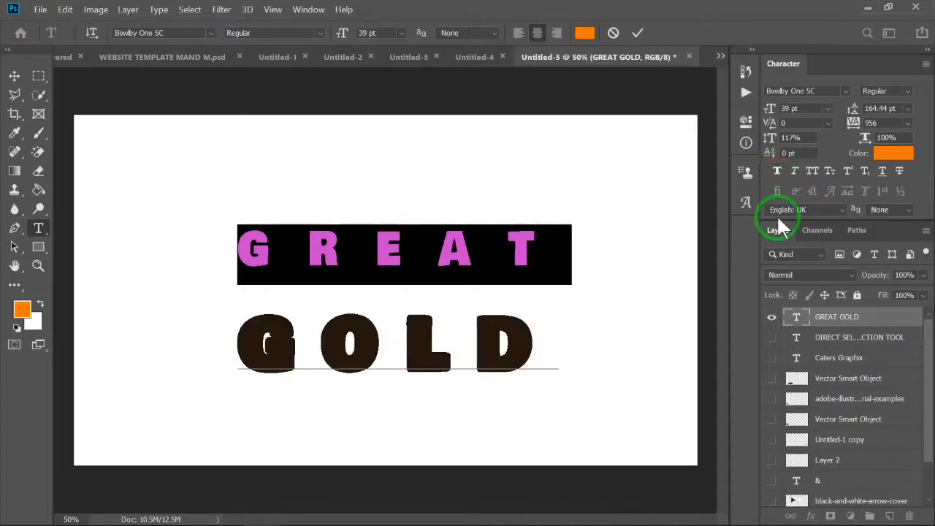
Step: Try Faux Bold and Faux Italic on the GREAT line and turn both off again
left_click(778, 169)
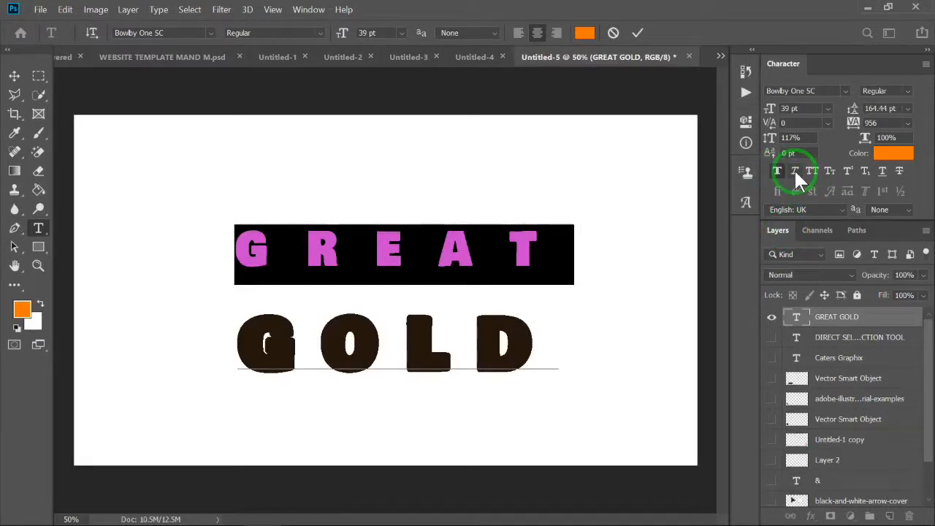
left_click(795, 171)
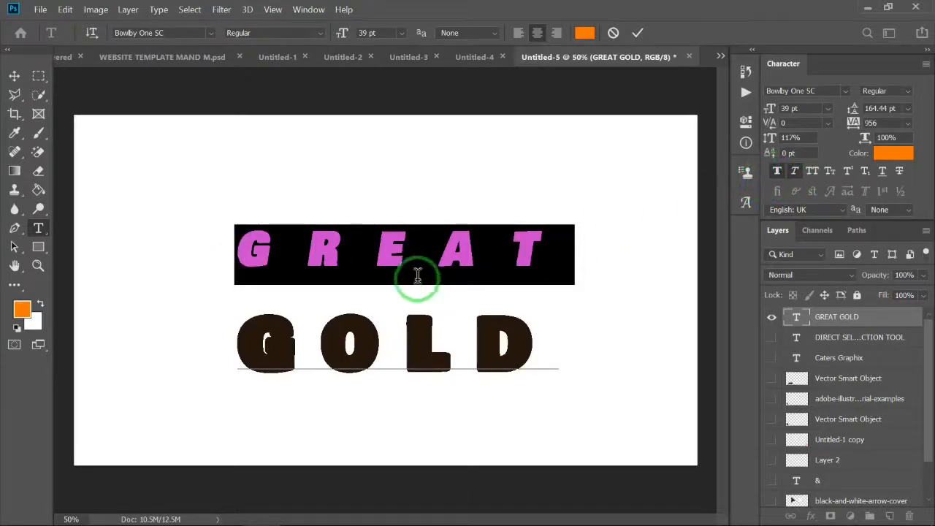
left_click(794, 169)
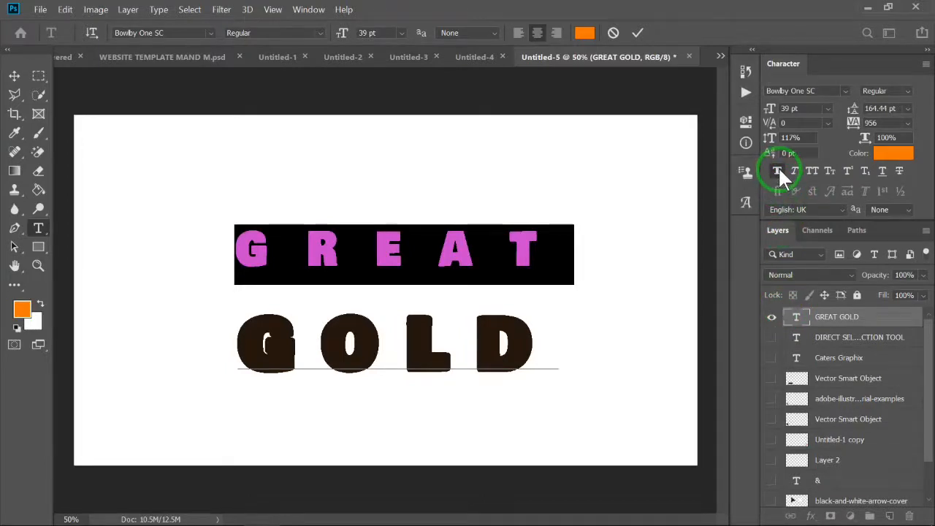
left_click(778, 170)
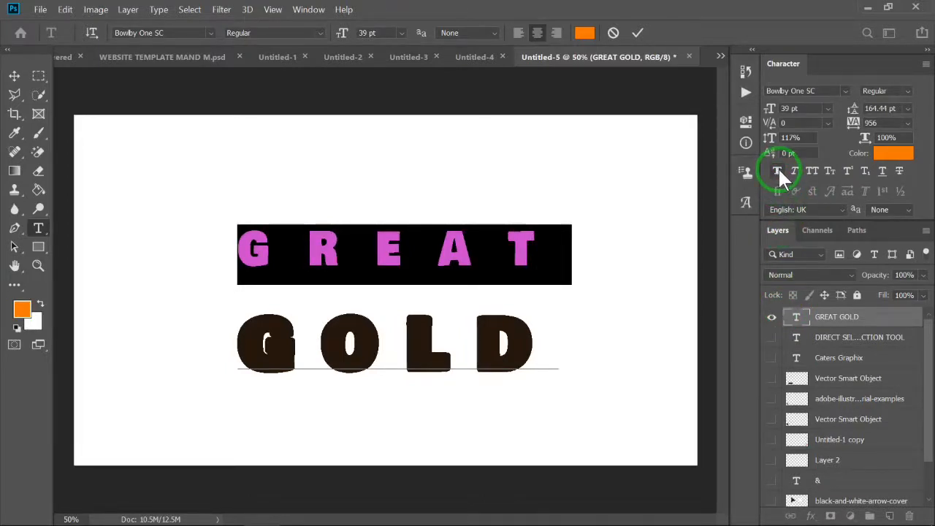
Step: Select the GOLD line, compare it with and without Faux Bold, and leave Faux Bold off
left_click(442, 344)
left_click(534, 346)
left_click_drag(534, 346, 117, 374)
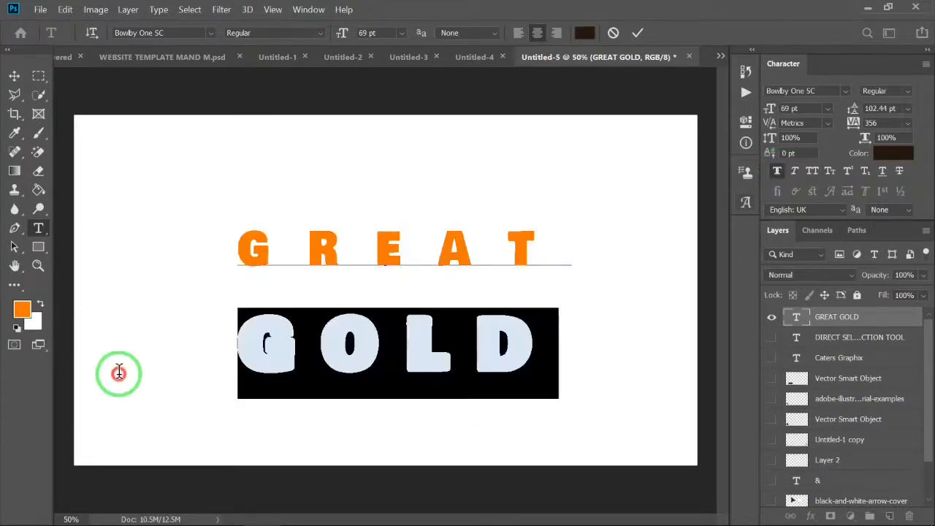
left_click(776, 171)
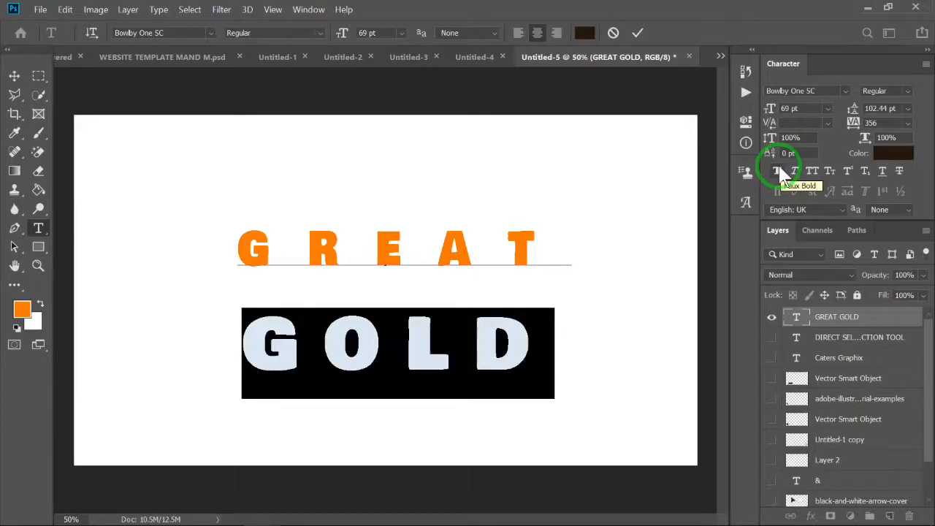
left_click(779, 171)
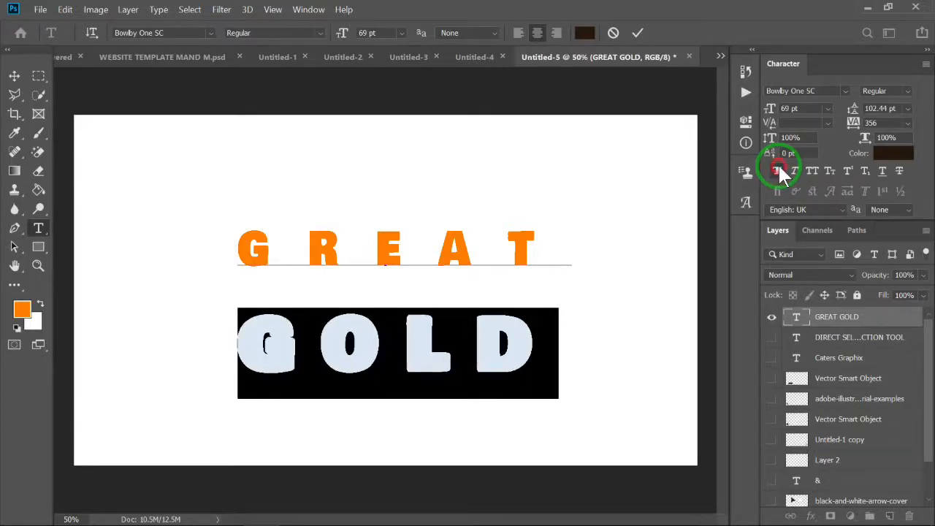
left_click(779, 170)
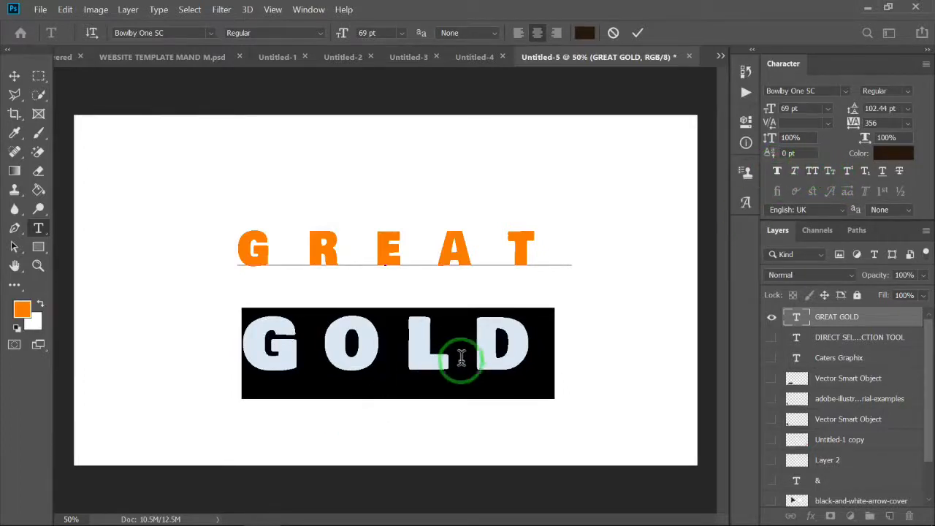
Step: Replace the letters LD of GOLD with lowercase "as" and change the whole second line's font to Cloud World
left_click_drag(543, 347, 410, 366)
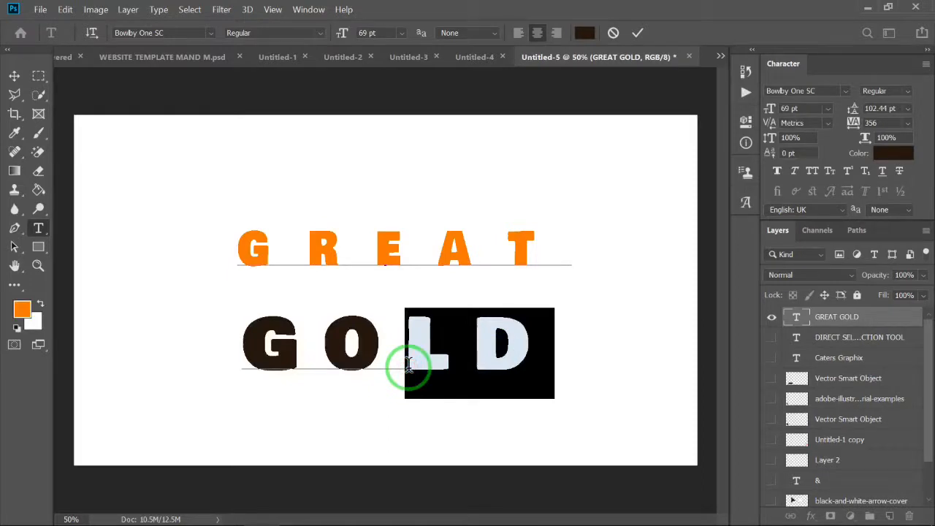
type("AS")
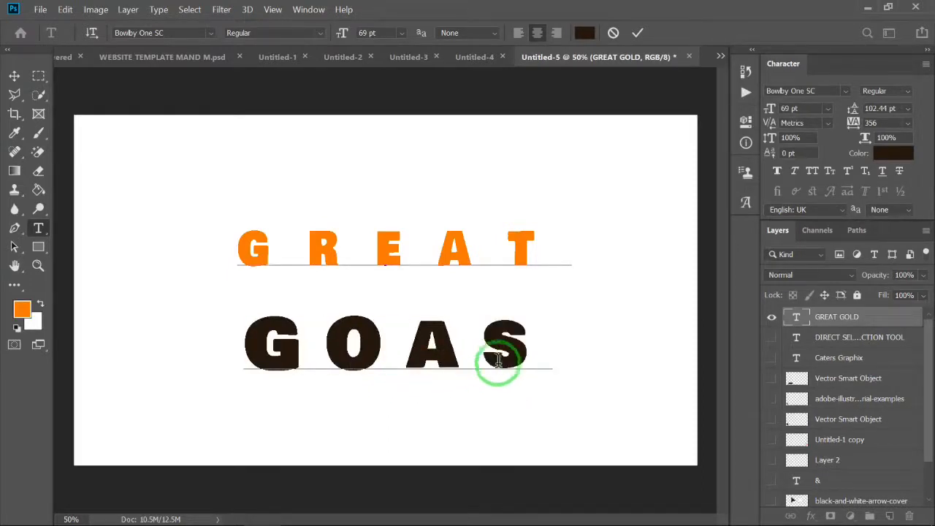
double_click(365, 359)
left_click(138, 33)
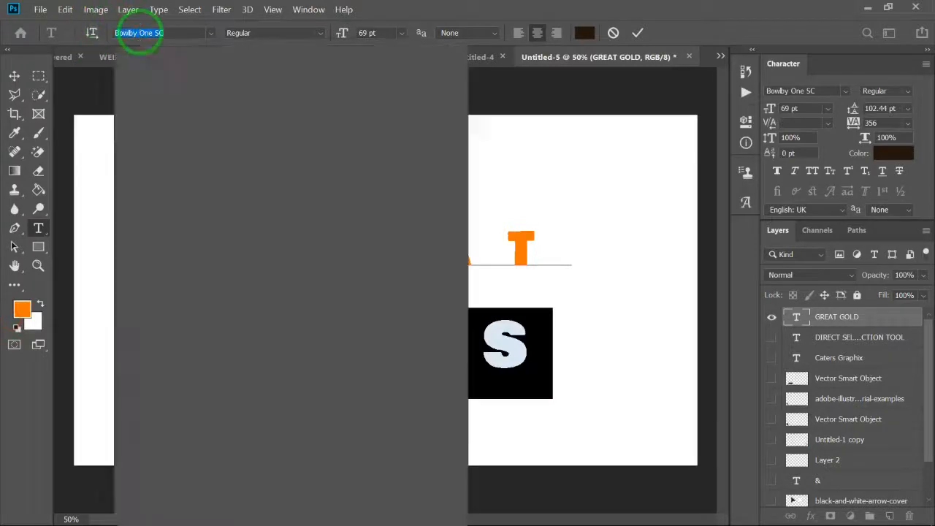
type("clou")
key("Return")
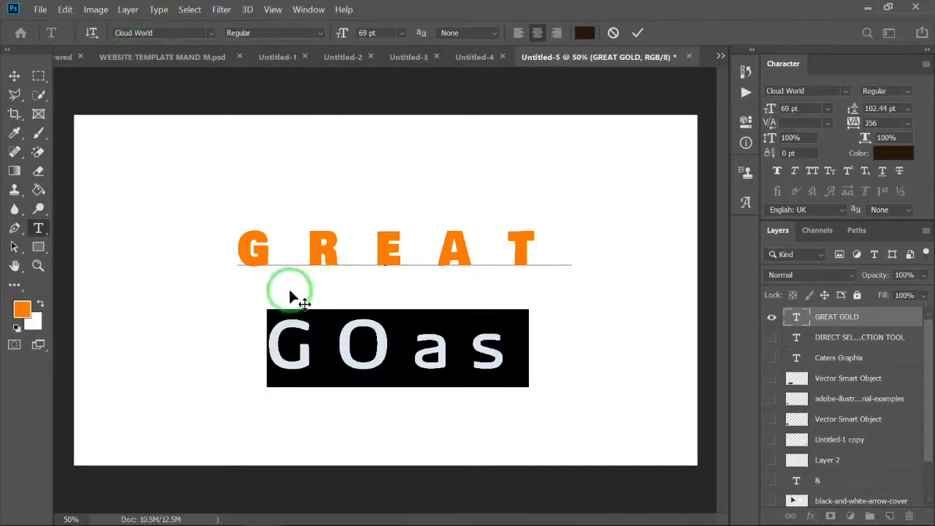
left_click(415, 355)
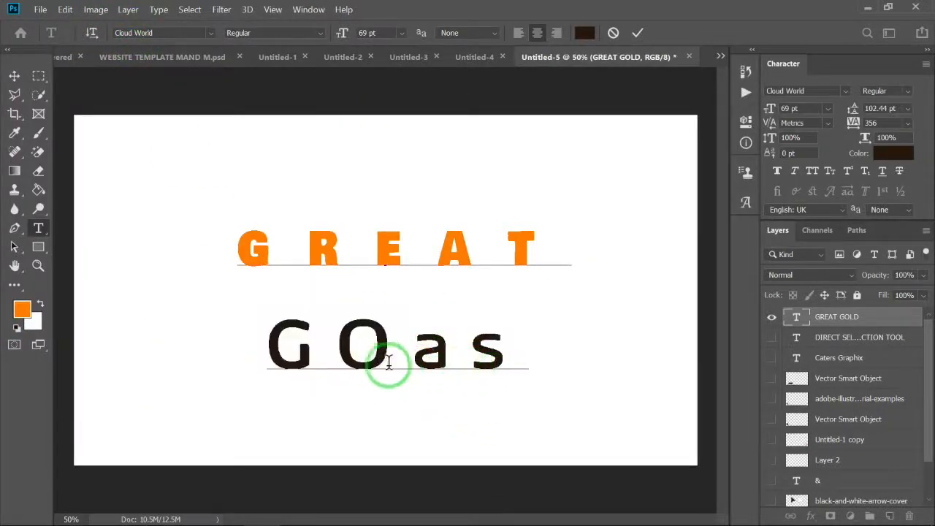
Step: Select the GOas line and try All Caps and Small Caps on it, switching each one off again
left_click_drag(520, 355, 168, 330)
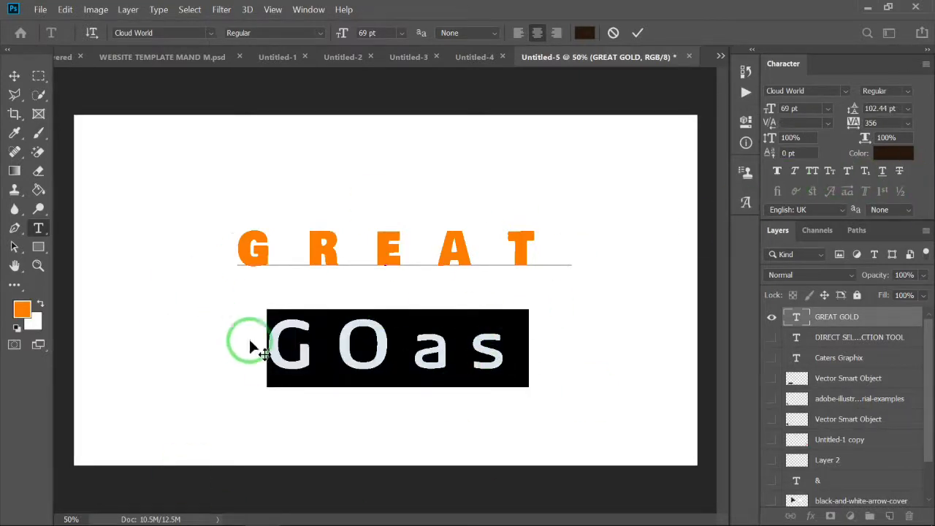
left_click(813, 171)
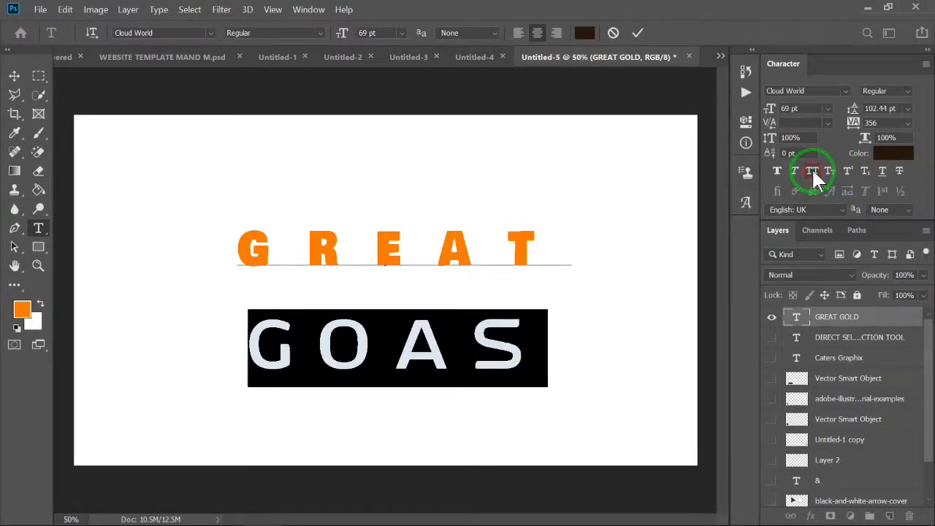
left_click(813, 173)
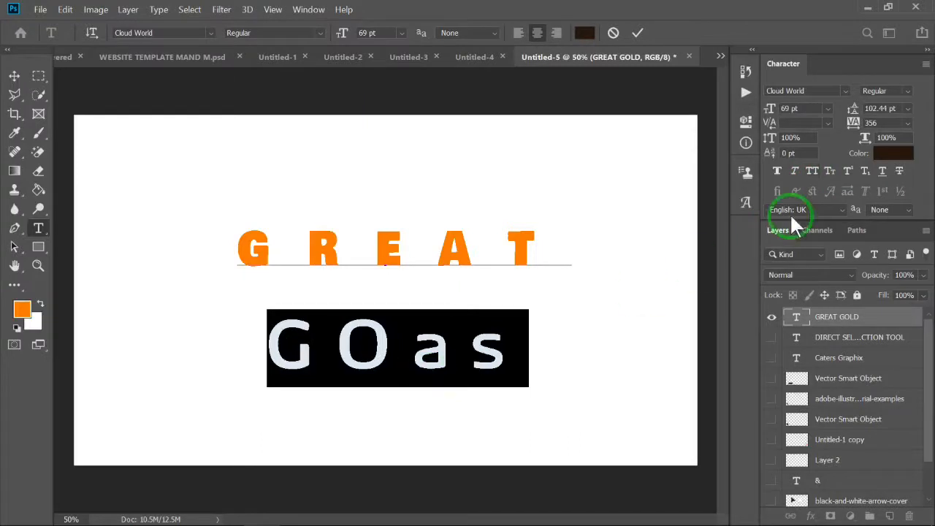
left_click(830, 170)
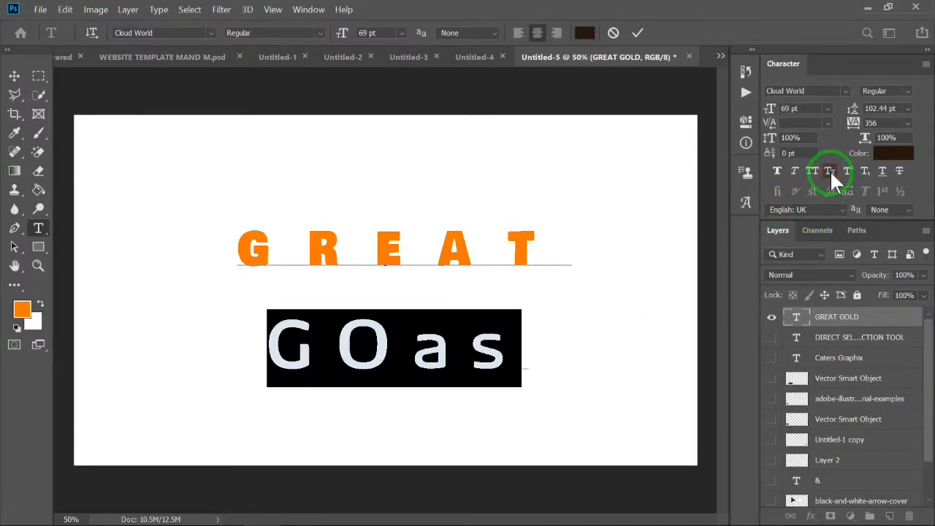
left_click(830, 170)
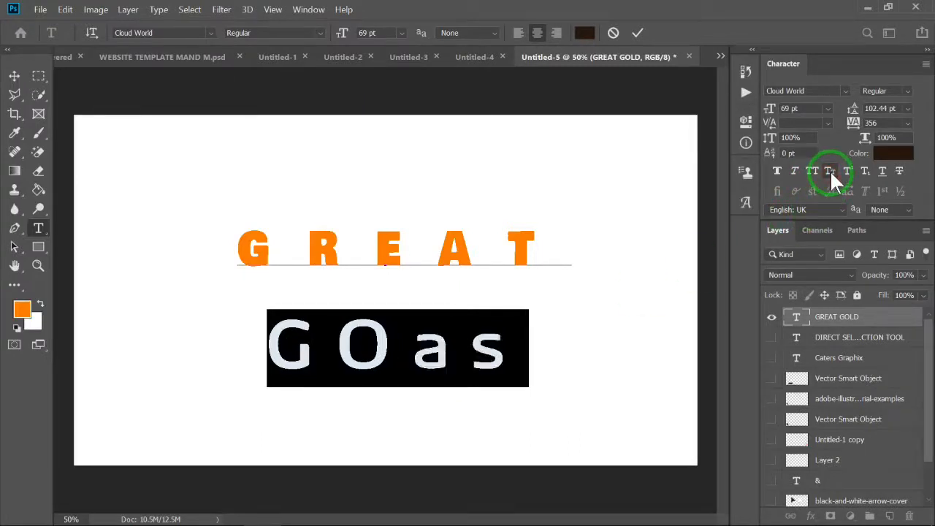
Step: Compare Small Caps, All Caps and Superscript on the selected GOas line, switching each one off again
left_click(830, 170)
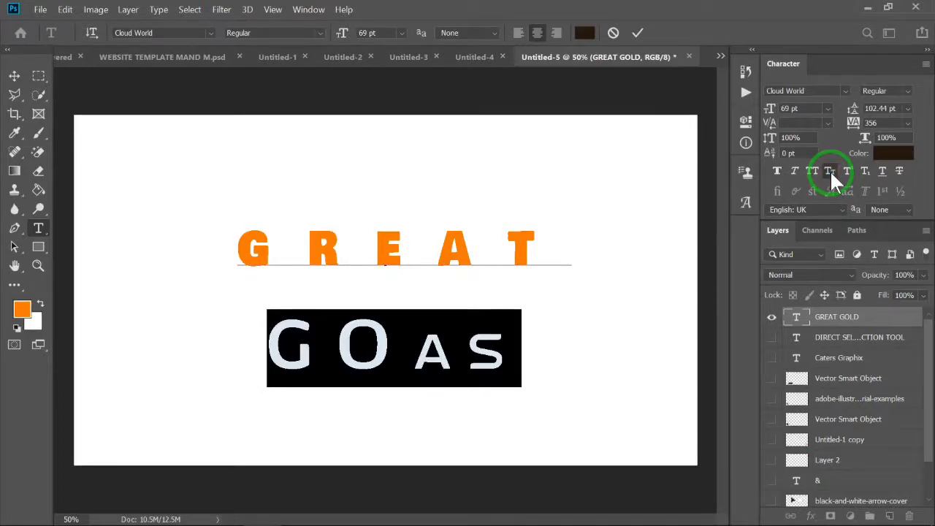
left_click(830, 171)
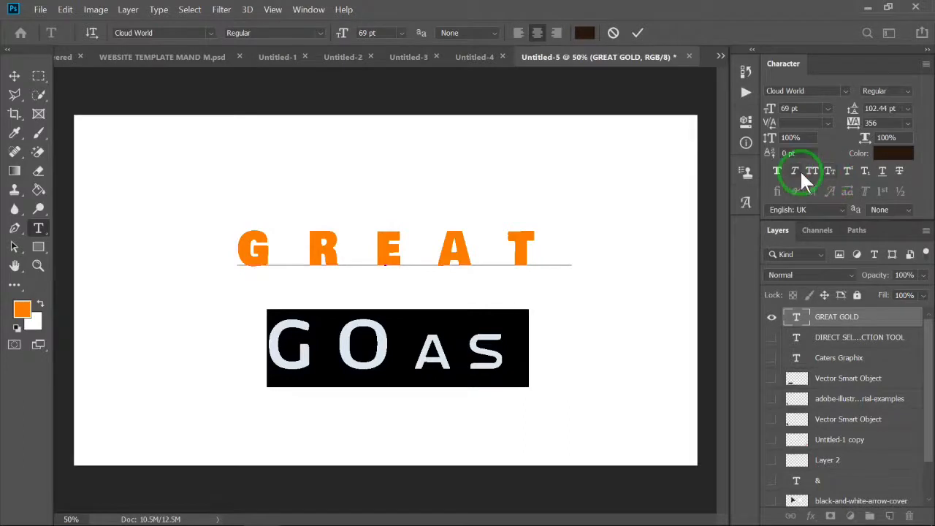
left_click(812, 171)
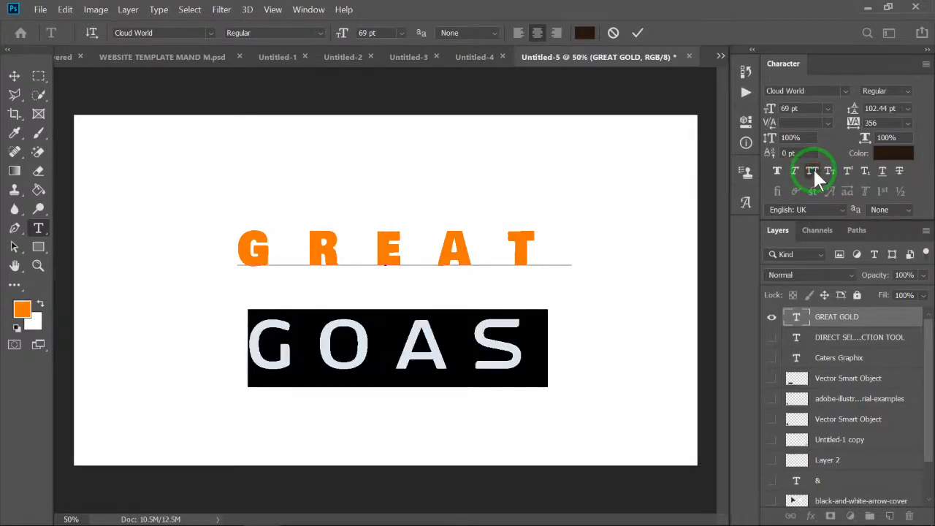
left_click(814, 171)
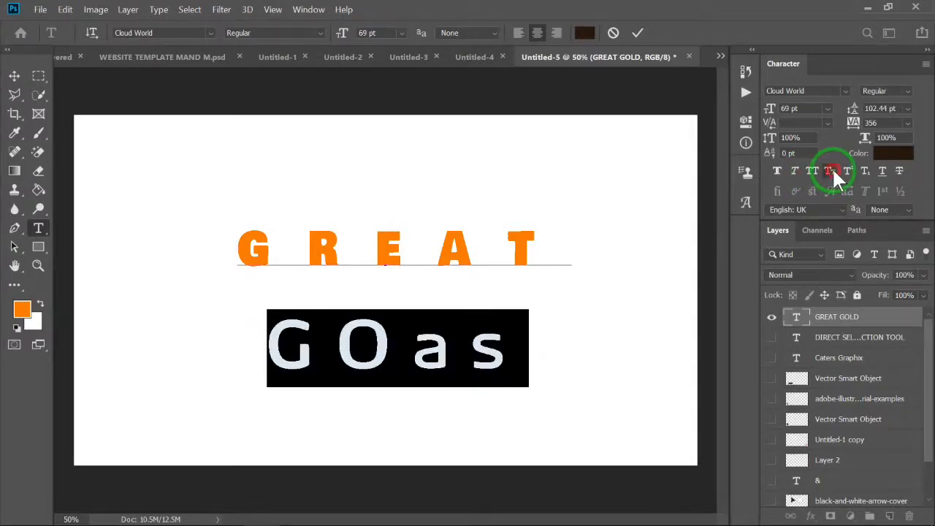
left_click(832, 171)
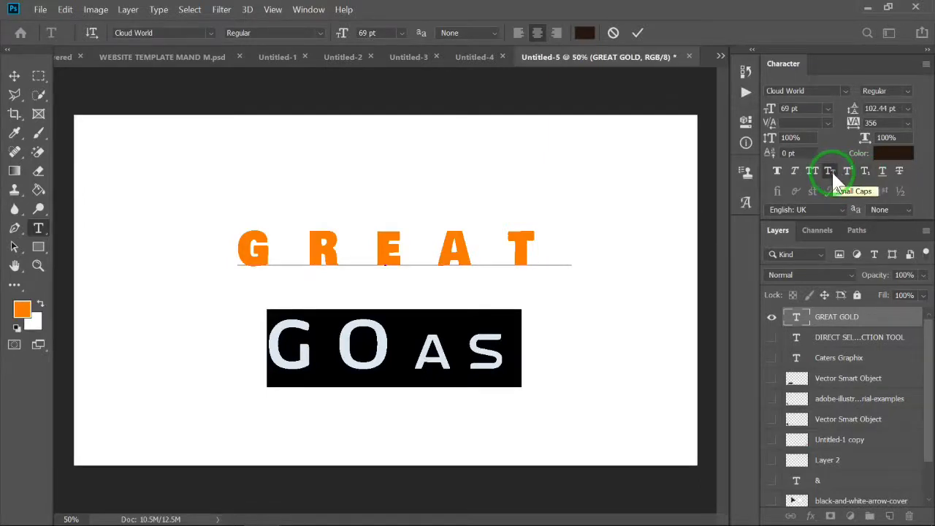
left_click(831, 170)
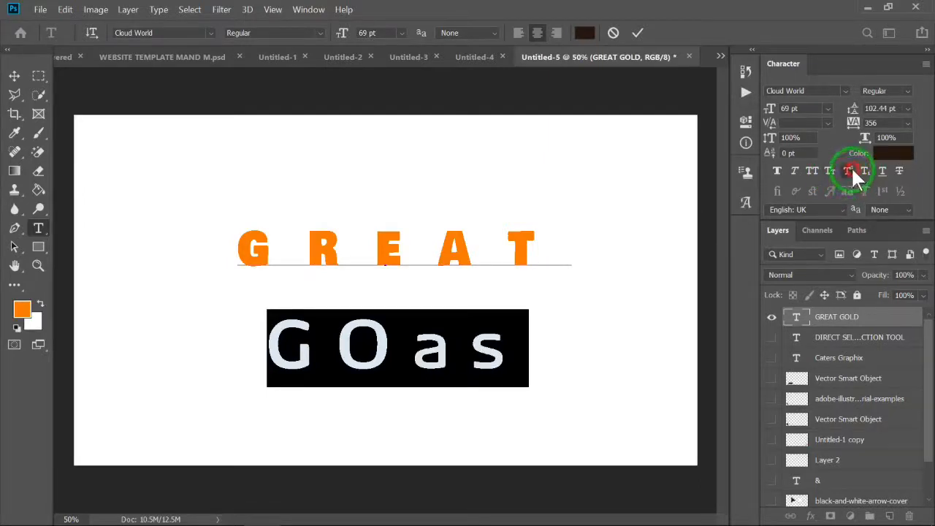
left_click(851, 171)
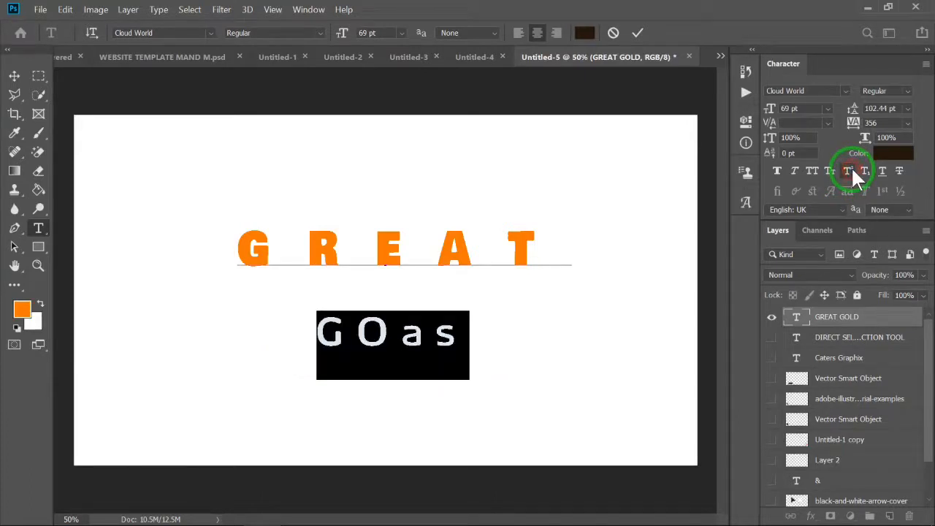
left_click(852, 170)
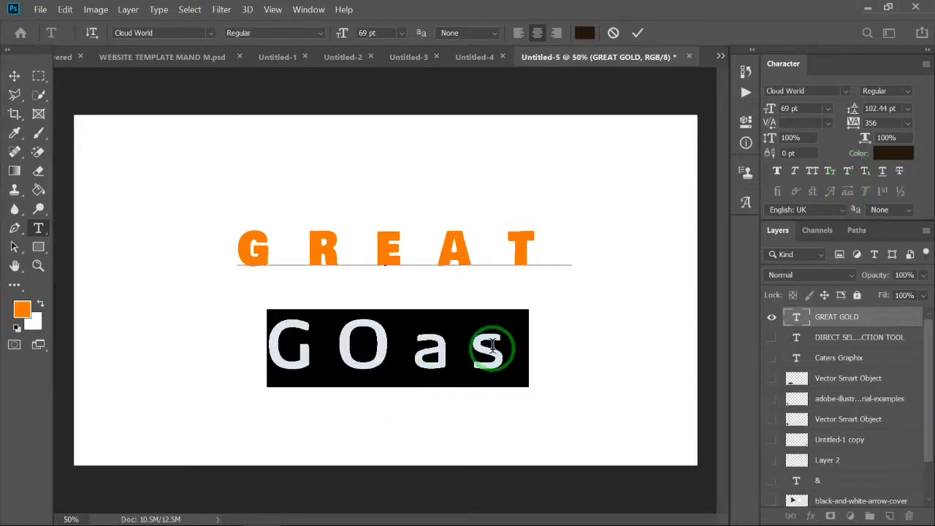
Step: Replace the second line's text with "56th"
left_click(528, 347)
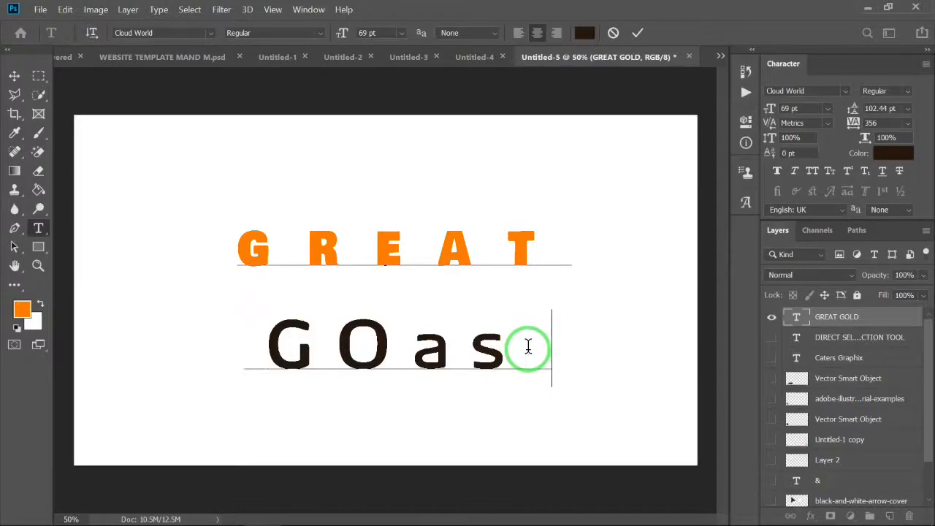
type("th")
left_click_drag(574, 353, 111, 376)
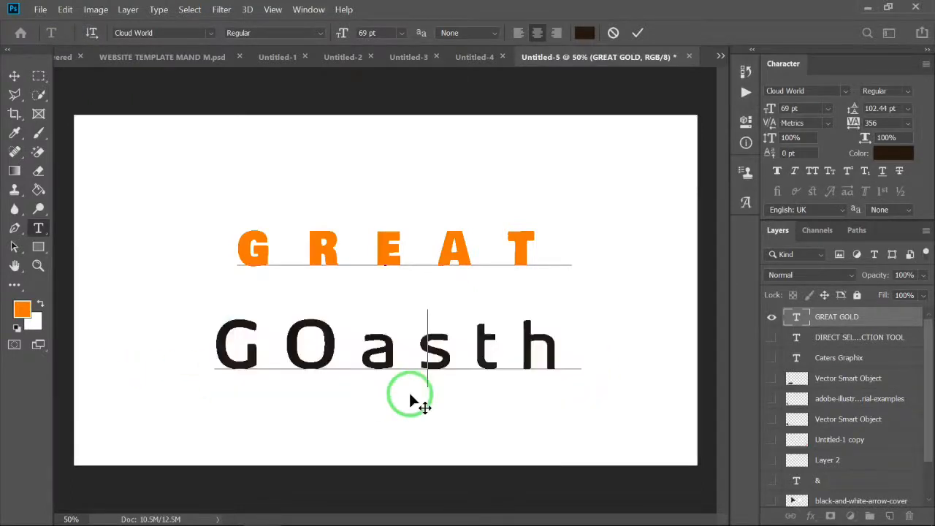
type("56t")
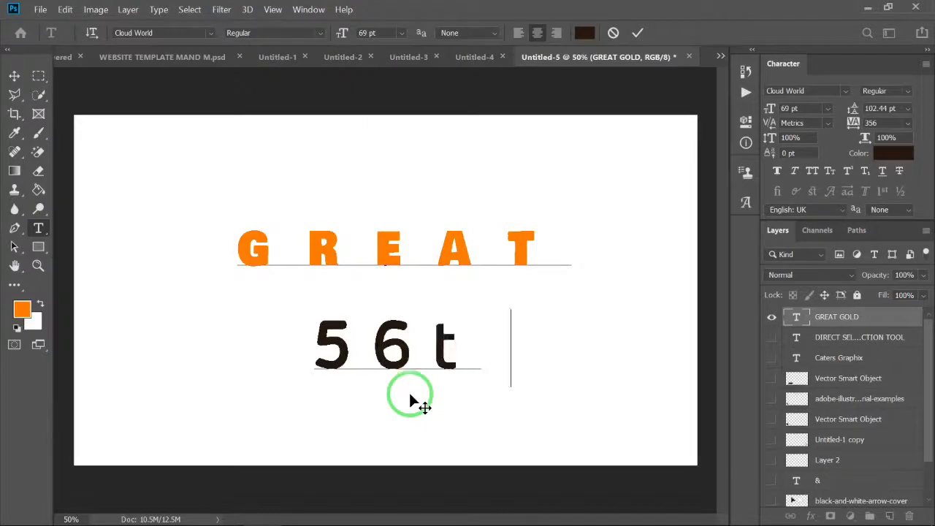
type("h")
Step: Format the letters "th" of 56th as Superscript, try Subscript on them, and return them to Superscript
left_click_drag(492, 344, 411, 355)
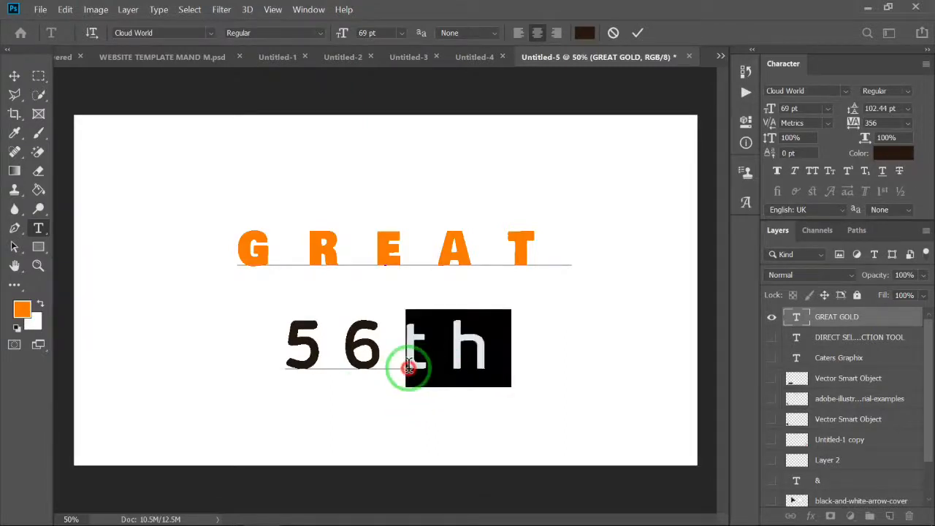
left_click(846, 172)
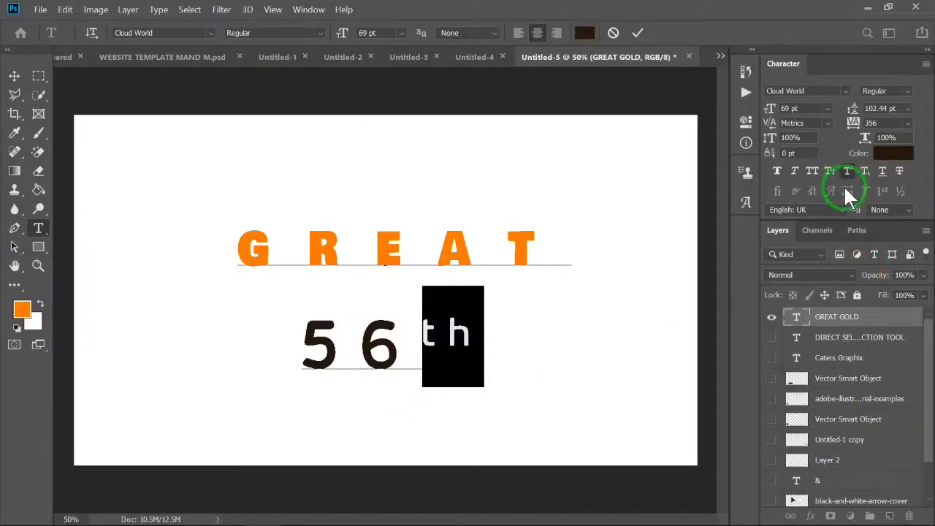
left_click(399, 340)
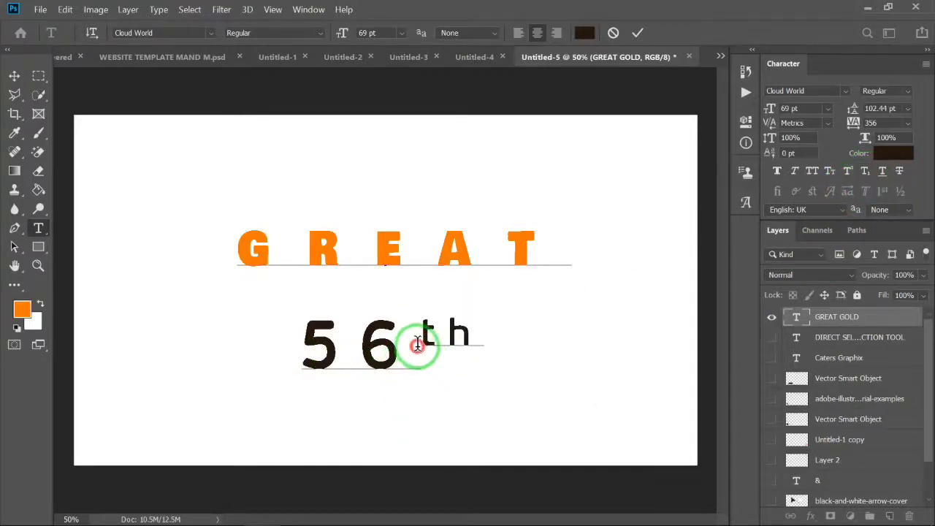
left_click_drag(417, 340, 513, 324)
left_click(869, 171)
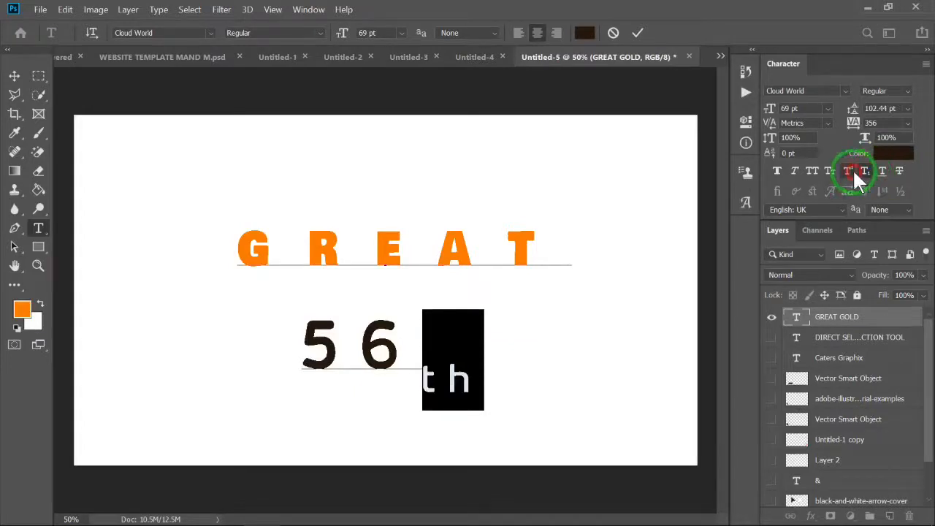
left_click(849, 171)
left_click(387, 349)
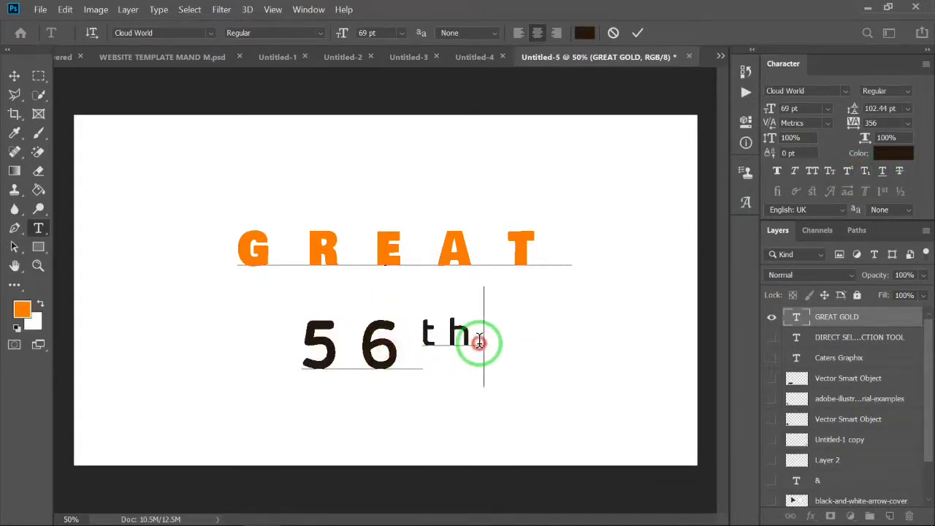
Step: Select the 56th line and try Underline on it, leaving it off
left_click_drag(479, 343, 188, 396)
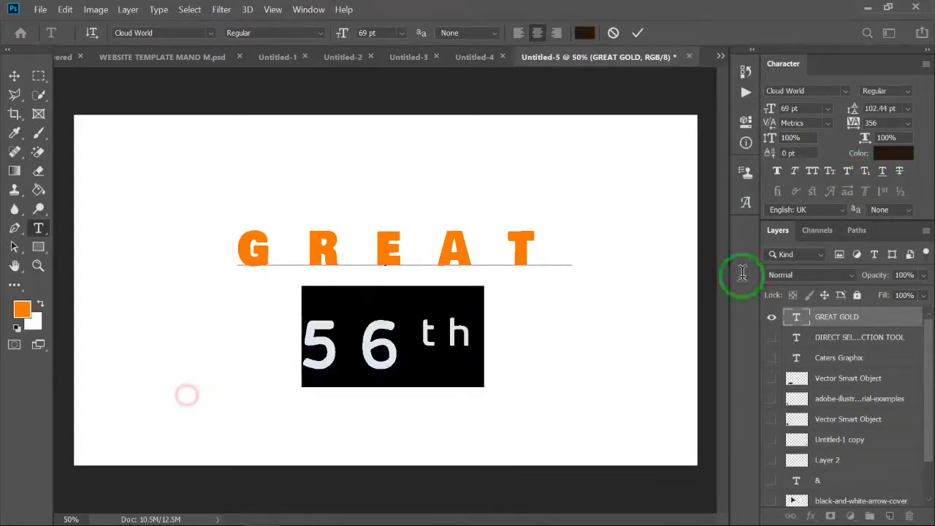
left_click(883, 173)
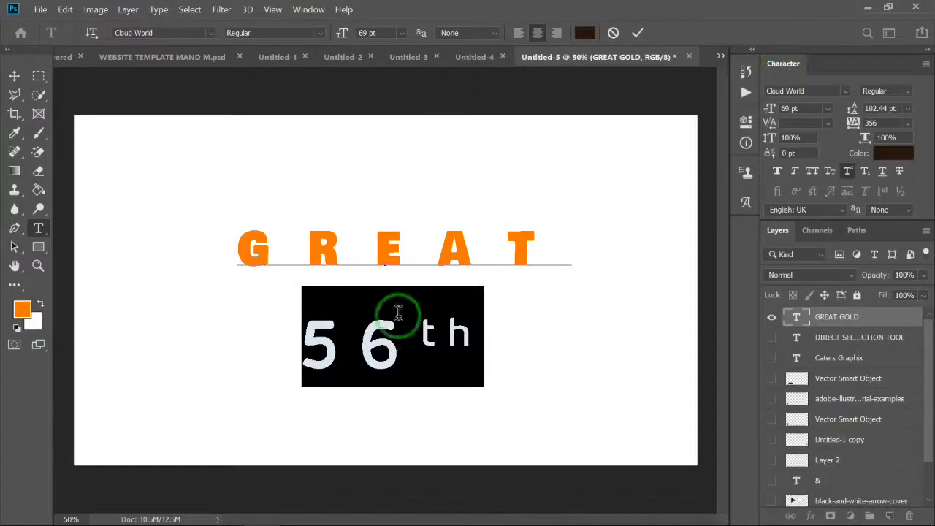
left_click(355, 354)
Step: Commit the text and delete the GREAT 56th and DIRECT SELECTION TOOL text layers
left_click_drag(486, 334, 179, 185)
left_click(17, 74)
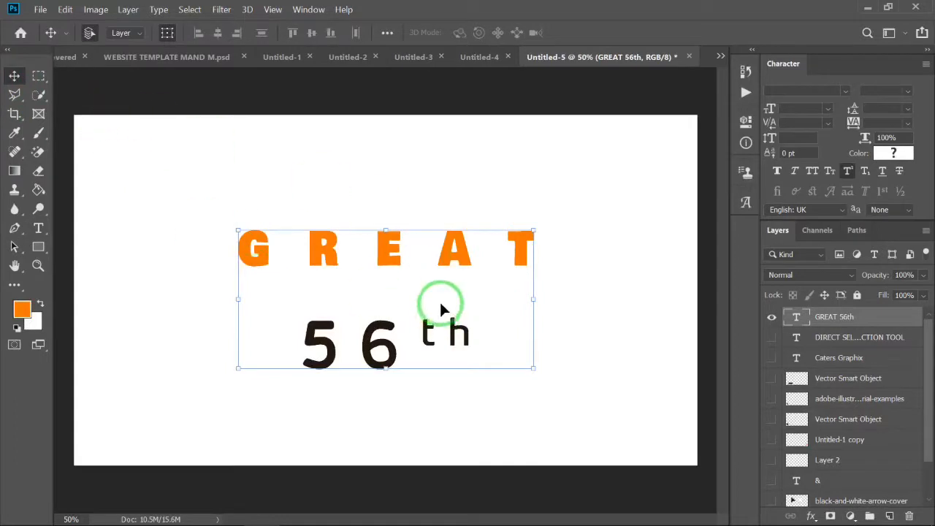
key("Delete")
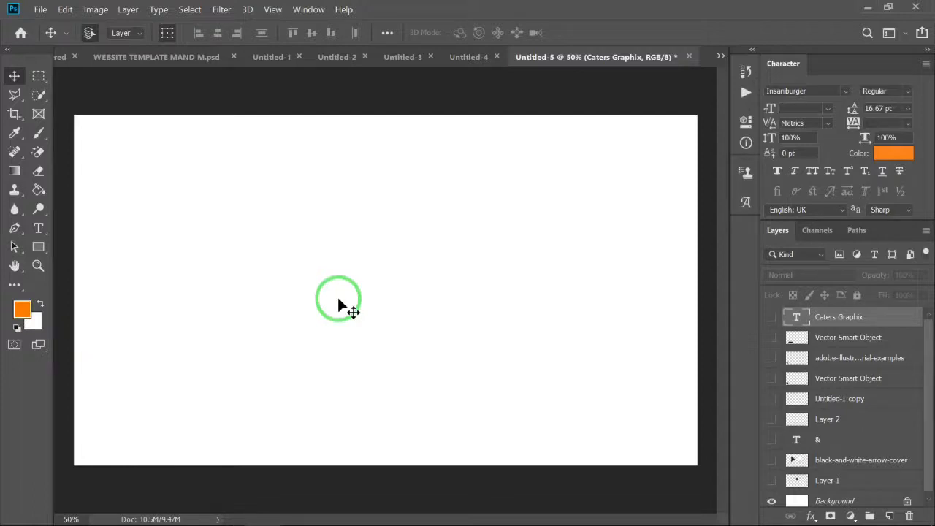
Step: Switch to Illustrator and draw a square about 534 px wide near the middle of the artboard
left_click(39, 228)
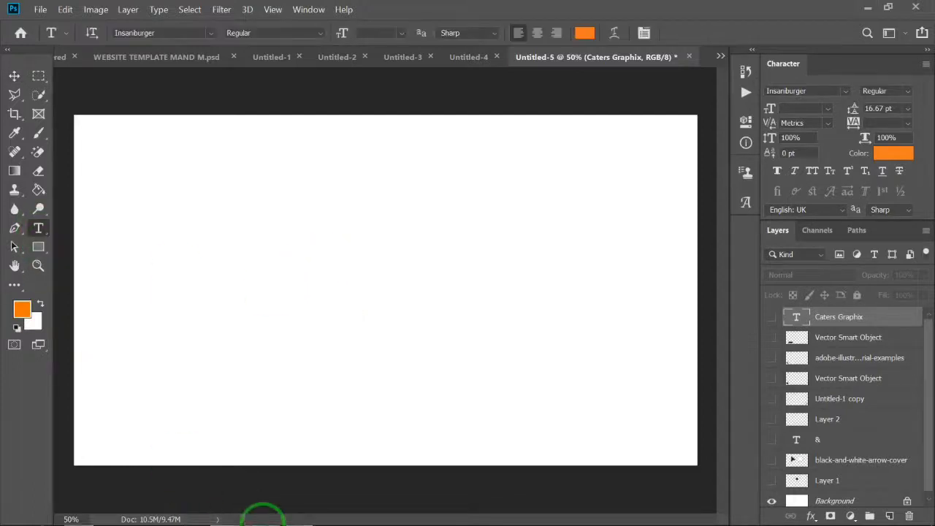
left_click(301, 513)
left_click(16, 151)
left_click_drag(327, 243, 414, 330)
Step: Give the square a white fill, a 37 pt black stroke and rounded corners
left_click(42, 328)
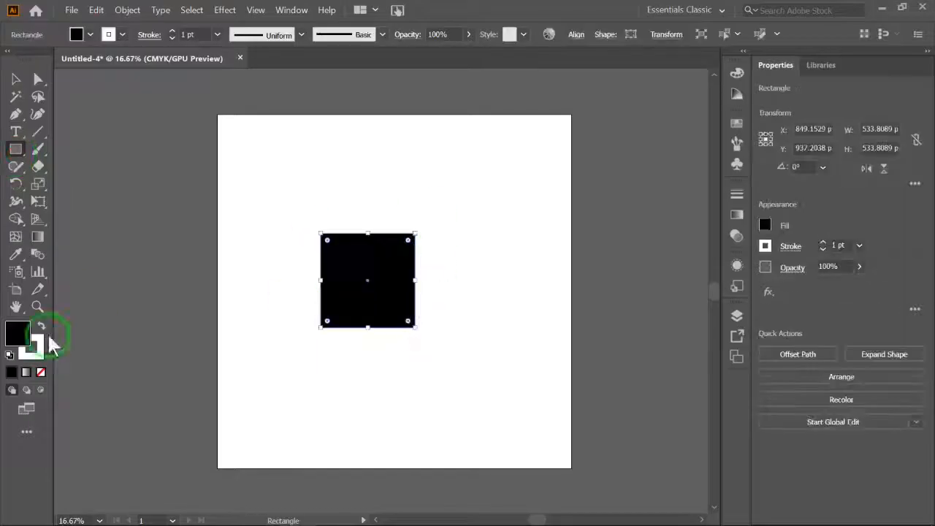
left_click(738, 195)
scroll(676, 223, "up", 12)
left_click(694, 189)
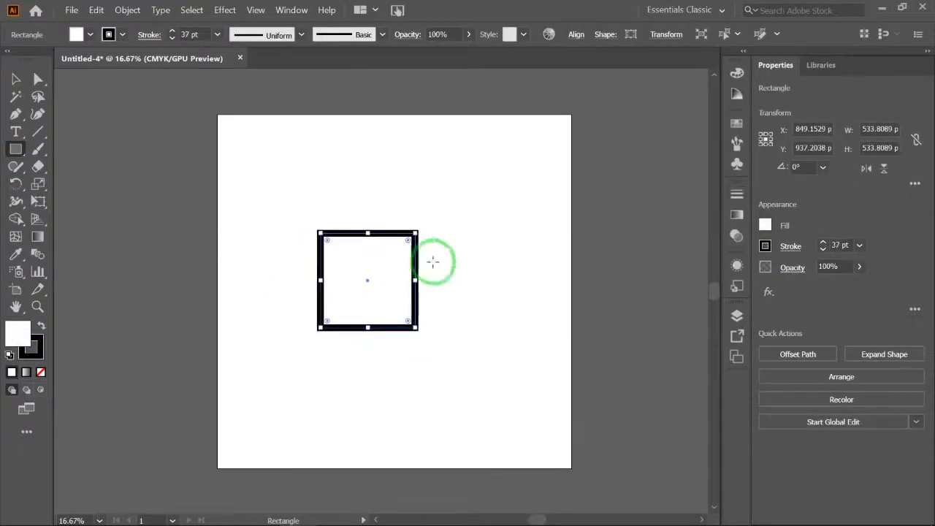
left_click_drag(408, 240, 402, 256)
Step: Copy the rounded square into the Photoshop document as a Smart Object and place it small on the canvas's left side
key("ctrl+c")
left_click(261, 513)
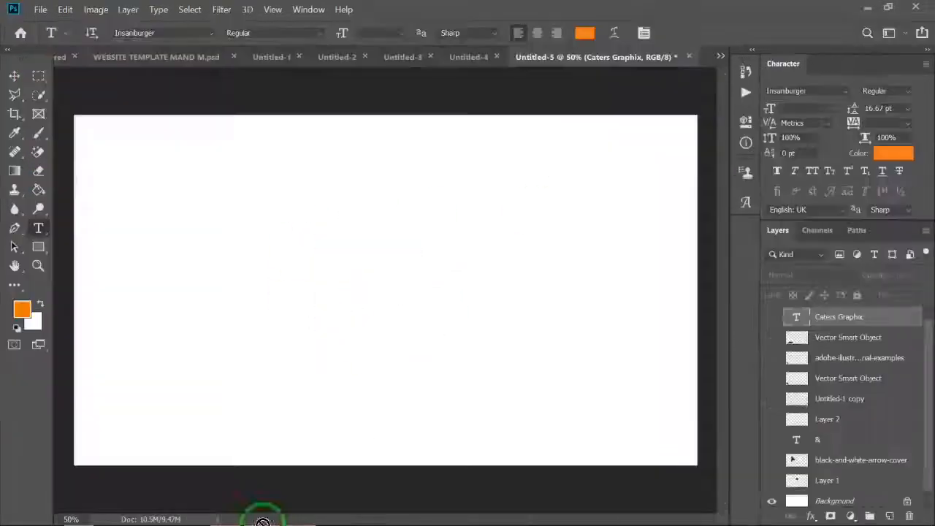
key("ctrl+v")
left_click_drag(524, 148, 219, 261)
key("Return")
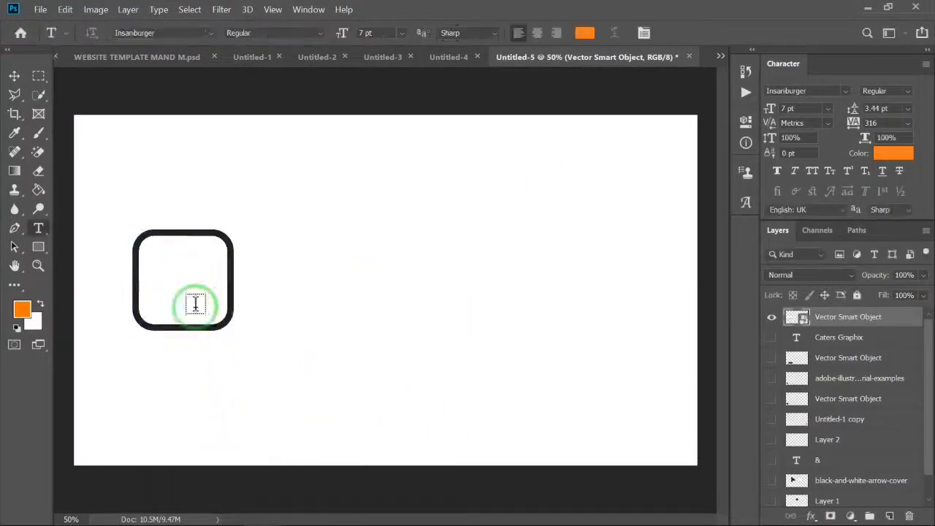
Step: Add the text "PS" to the right of the rounded square at 70 pt with tracking 56
left_click(38, 229)
left_click(441, 221)
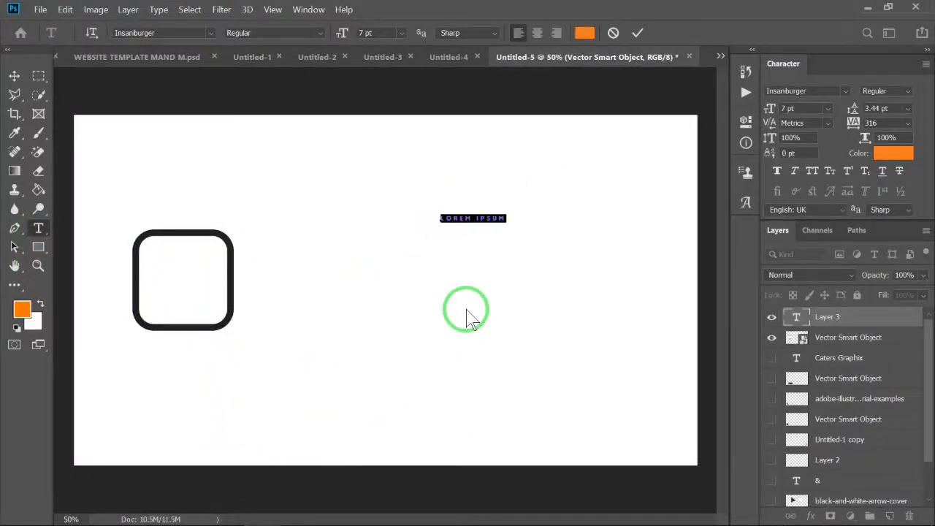
key("ctrl+a")
left_click_drag(342, 34, 387, 45)
left_click_drag(853, 125, 844, 127)
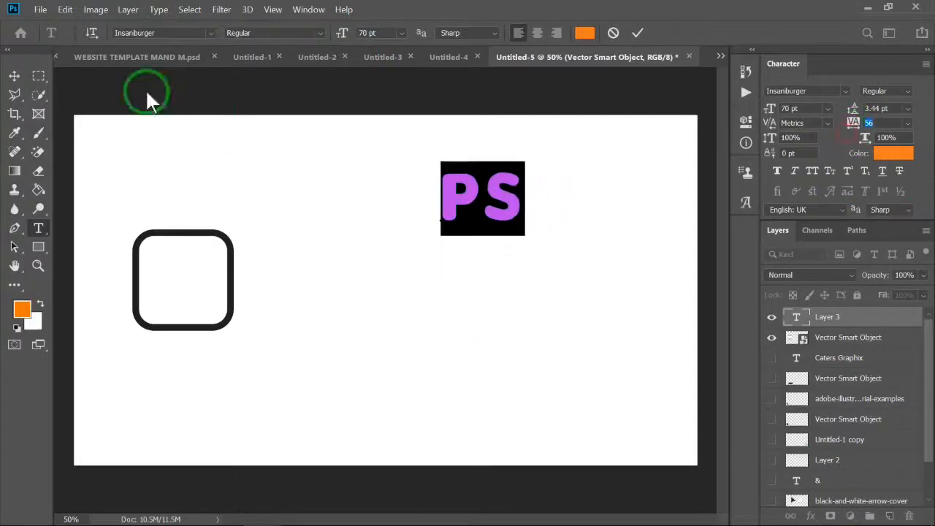
Step: Browse the font previews and set the PS text's font to Cocogoose Condensed Trial
left_click(211, 34)
left_click_drag(462, 263, 461, 202)
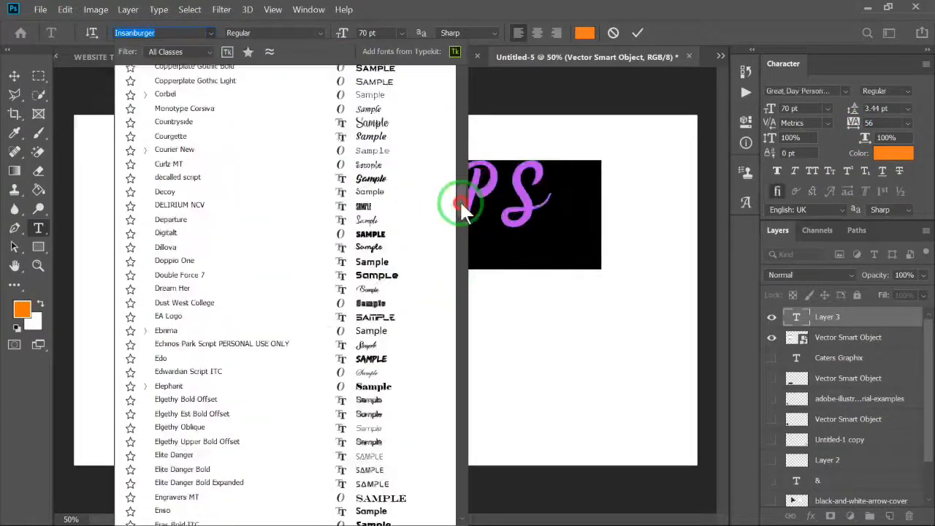
scroll(411, 177, "up", 5)
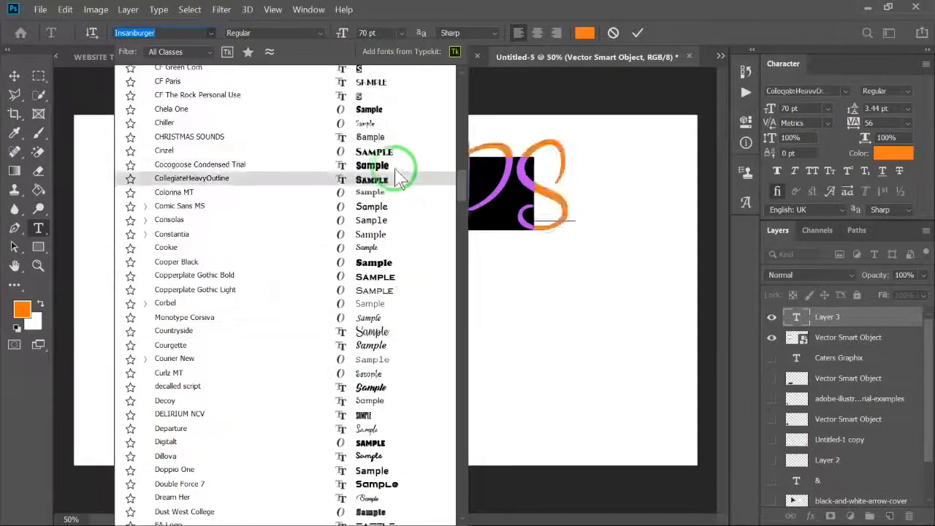
left_click(401, 176)
Step: Reduce the letter S of the PS text to 47 pt and commit the text
left_click_drag(475, 202, 529, 205)
left_click_drag(344, 35, 328, 48)
key("ctrl+Return")
key("v")
Step: Set the foreground colour to a medium blue
left_click(25, 311)
left_click(738, 317)
mouse_move(663, 263)
left_mouse_down()
mouse_move(666, 274)
mouse_move(664, 261)
left_mouse_up()
left_click(744, 314)
left_click(672, 288)
key("Return")
Step: Recolour the Ps text dark blue and move it inside the rounded square
left_click(893, 153)
left_click(735, 314)
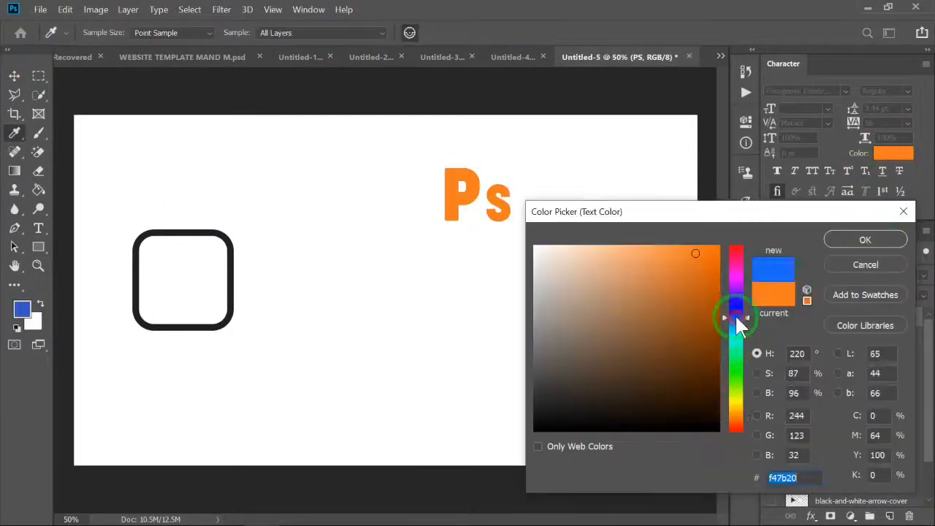
left_click(689, 273)
left_click(679, 294)
key("Return")
left_click_drag(465, 193, 160, 283)
left_click(240, 252)
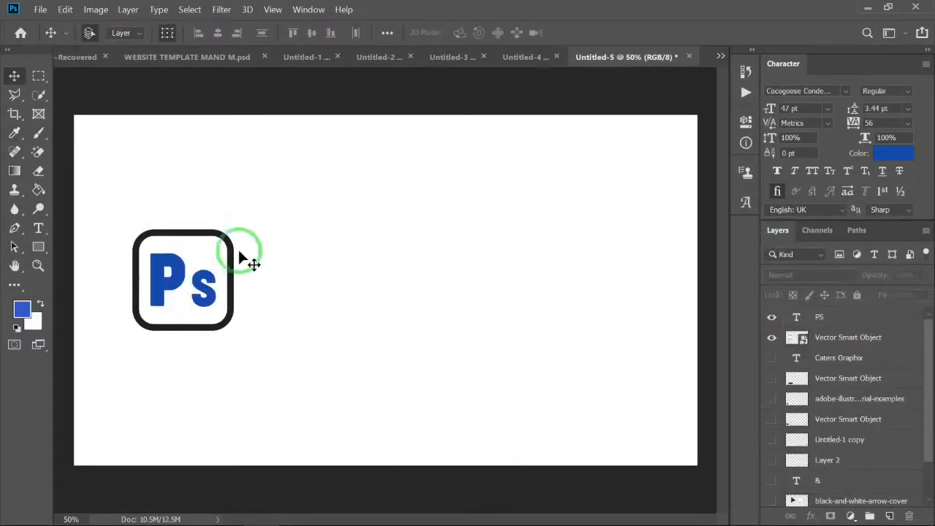
Step: Select the rounded square's layer and shrink a rectangular marquee selection to the outline of its shape
left_click(149, 238)
left_click(38, 76)
left_click_drag(112, 212, 336, 385)
left_click(14, 76)
key("Up")
key("Down")
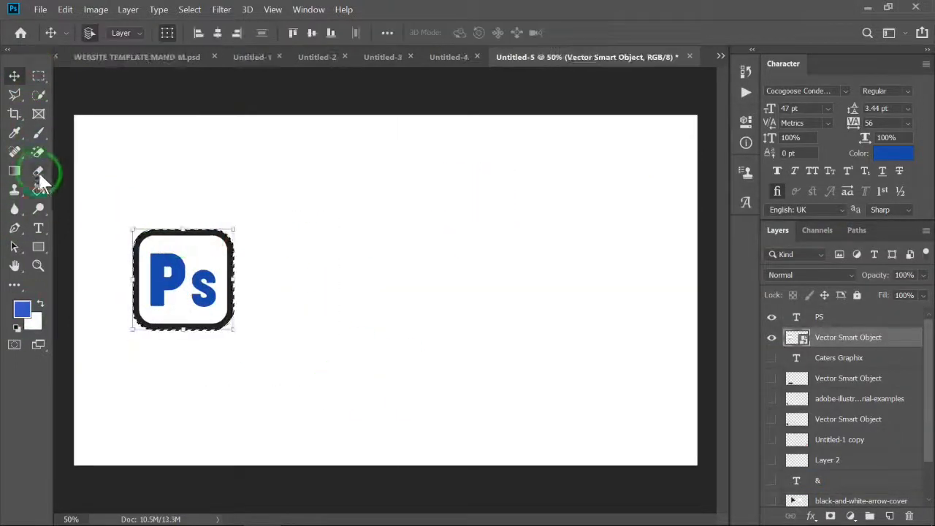
Step: Rasterize the rounded square's Smart Object and fill its black outline with the foreground blue using the Paint Bucket
left_click(38, 190)
left_click(164, 233)
left_click(486, 234)
left_click(164, 233)
left_click(14, 76)
left_click(221, 250)
Step: Sample the Ps text's blue, #1a49a9, as the foreground colour and refill the rounded square's outline with it
left_click(22, 309)
left_click(157, 281)
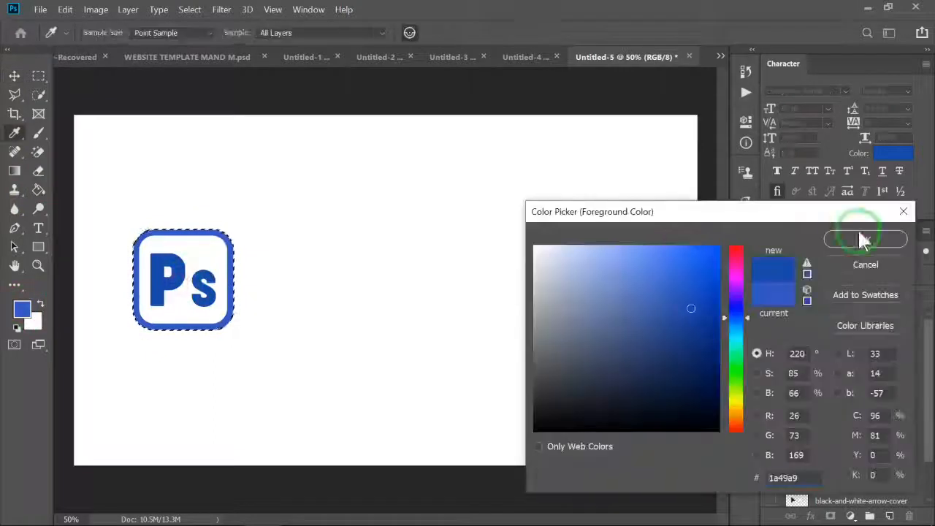
left_click(862, 238)
left_click(38, 190)
left_click(176, 242)
left_click(488, 234)
left_click(868, 336)
left_click(180, 235)
left_click(14, 76)
left_click(341, 338)
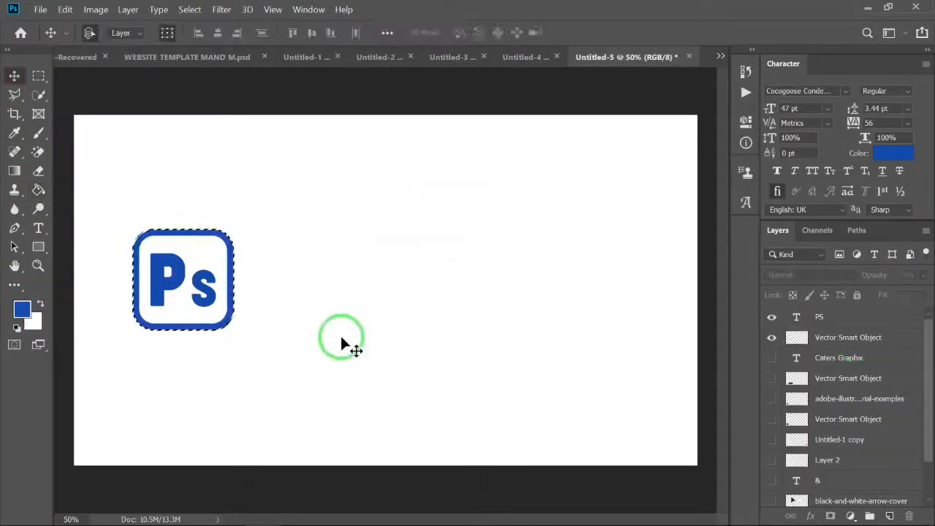
Step: Bring the wide rounded frame in from Illustrator, squash it to the Ps icon's height and place it directly beside the icon
left_click(298, 510)
left_click_drag(416, 280, 450, 266)
left_click_drag(385, 169, 384, 305)
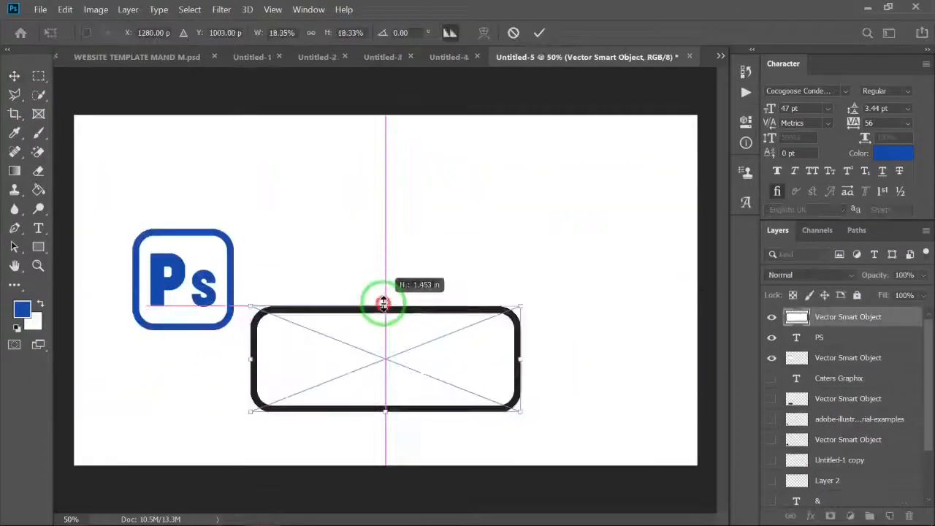
left_click_drag(358, 352, 350, 274)
left_click_drag(513, 336, 505, 326)
key("Return")
Step: Select the wide frame with a rectangular marquee, fill its black outline with the foreground blue using the Paint Bucket, and deselect
left_click(38, 76)
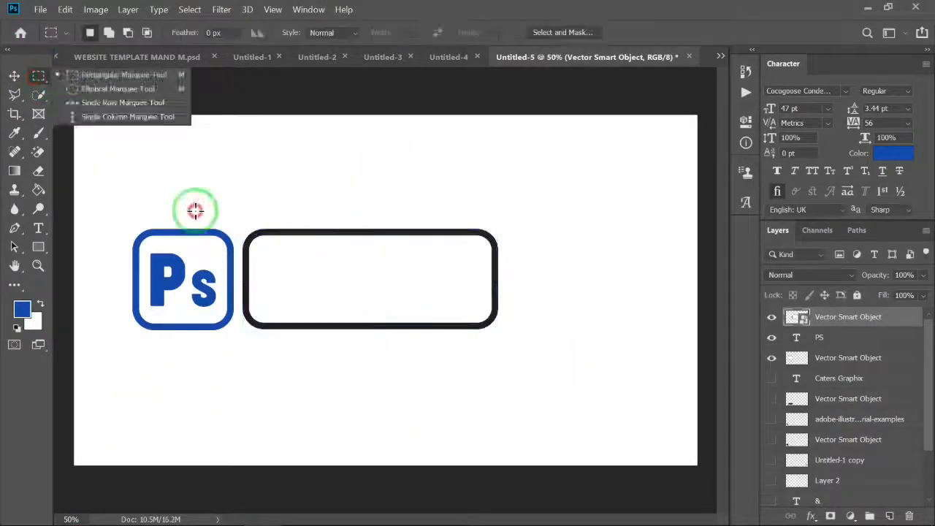
left_click_drag(194, 211, 560, 427)
key("v")
key("g")
left_click(282, 232)
key("ctrl+d")
Step: Add a two-line text reading "Caters" and "GRAPHIX" above the wide frame
left_click(38, 228)
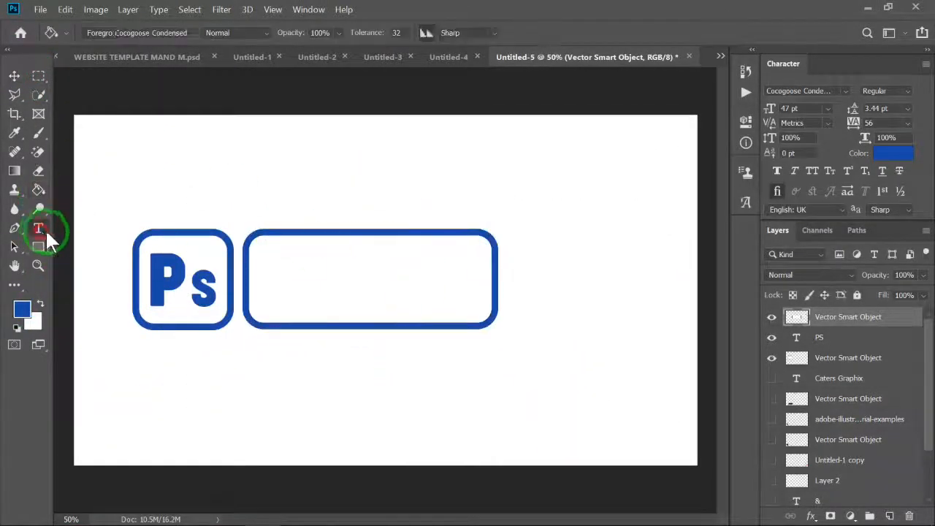
left_click(284, 154)
type("Caters")
type("GRAP")
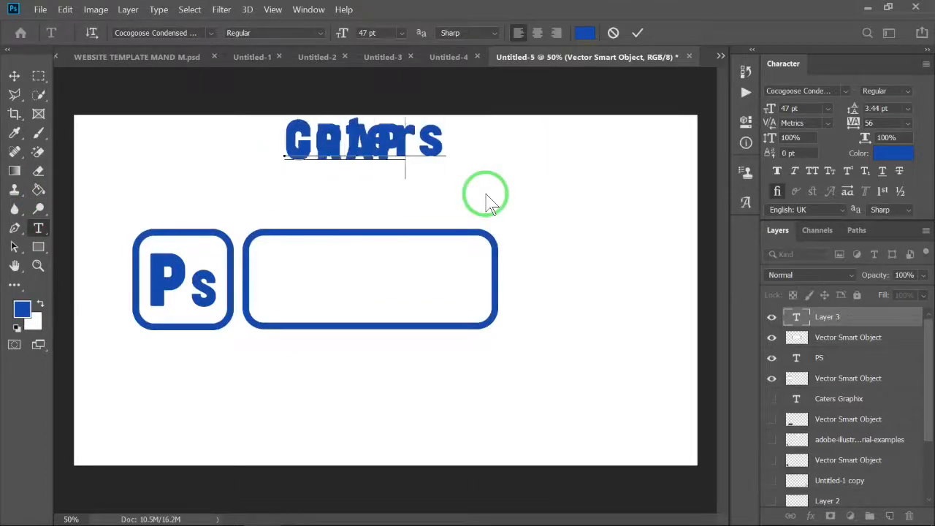
type("HIX")
Step: Set both text lines to the Insanburger font with 41.44 pt leading and 176 tracking
key("ctrl+a")
left_click_drag(855, 123, 881, 107)
left_click(162, 33)
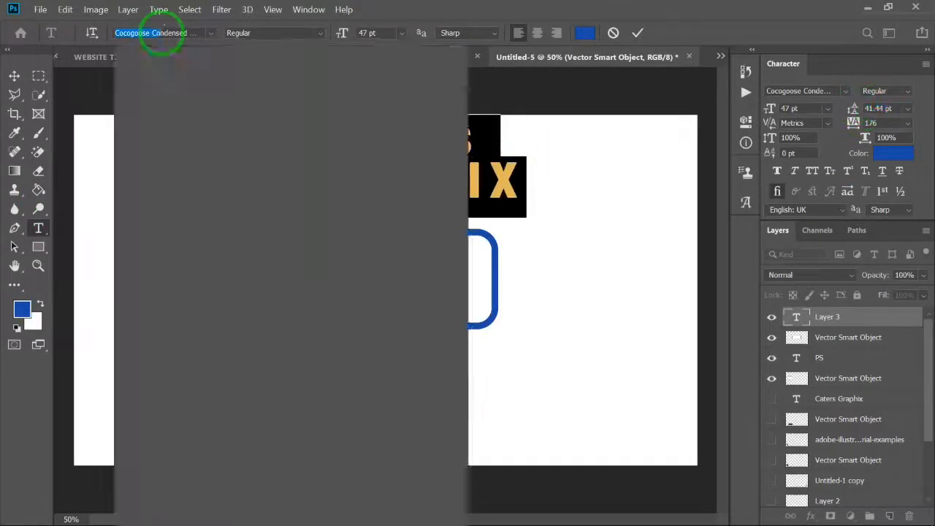
type("INSA")
key("Return")
Step: Tighten the tracking of the GRAPHIX line to 56 and move the two-line text inside the wide frame
left_click_drag(507, 187, 301, 210)
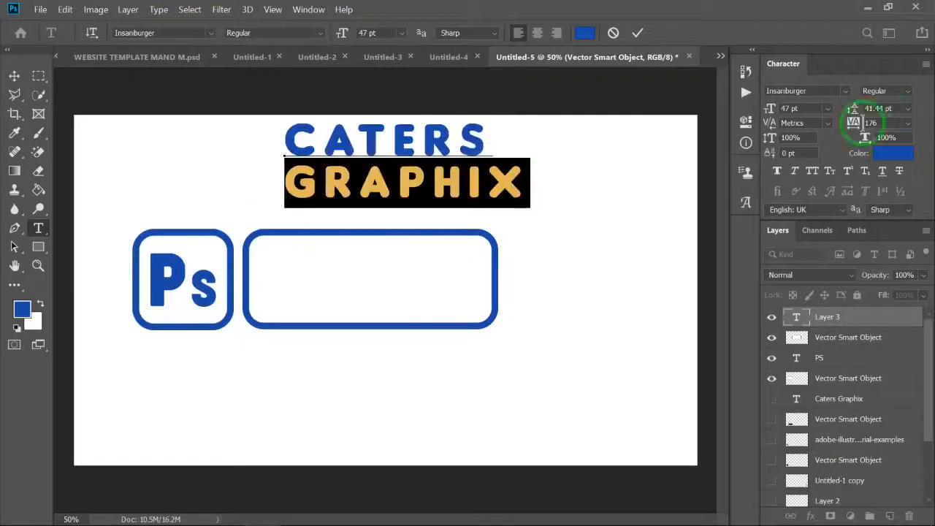
left_click(869, 126)
scroll(870, 128, "down", 12)
left_click(15, 76)
left_click_drag(471, 183, 454, 301)
key("ctrl+t")
Step: Select both lines of the Caters GRAPHIX text and set the leading to 36.44 pt
left_click(39, 228)
left_click(338, 266)
key("ctrl+a")
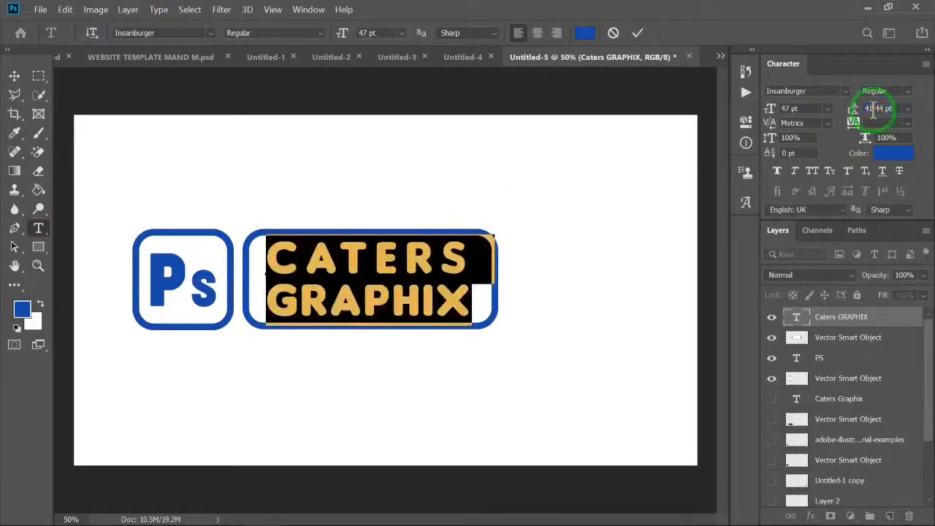
left_click(875, 109)
scroll(875, 109, "down", 5)
Step: Scale the Caters GRAPHIX text up slightly and centre it within the wide frame
left_click(15, 76)
left_click_drag(466, 241, 491, 226)
key("Return")
left_click_drag(401, 256, 390, 263)
left_click(562, 292)
Step: Select the Ps icon, the wide frame and both texts together and move them to the middle of the canvas
left_click_drag(110, 203, 607, 369)
left_click_drag(349, 300, 432, 314)
left_click(644, 395)
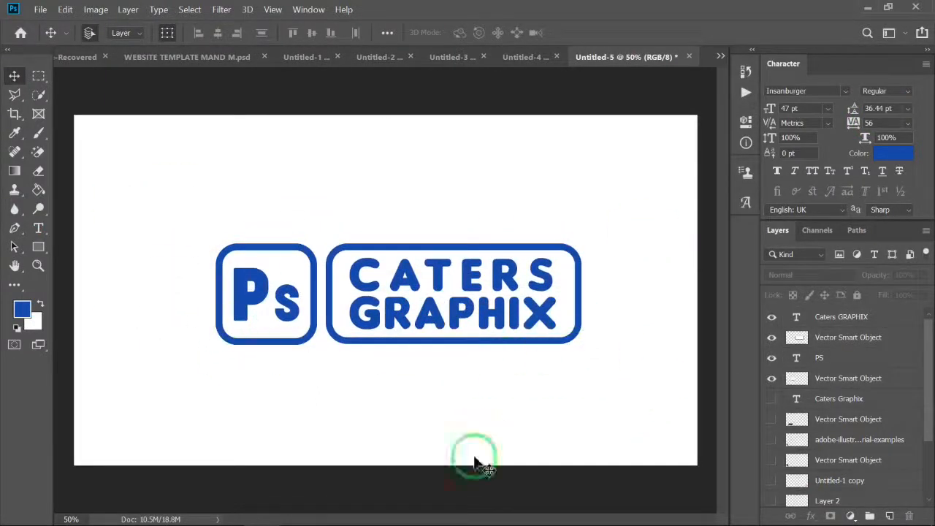
Step: Minimize the open application windows to show the desktop
left_click(868, 7)
left_click(882, 7)
right_click(610, 153)
left_click(596, 198)
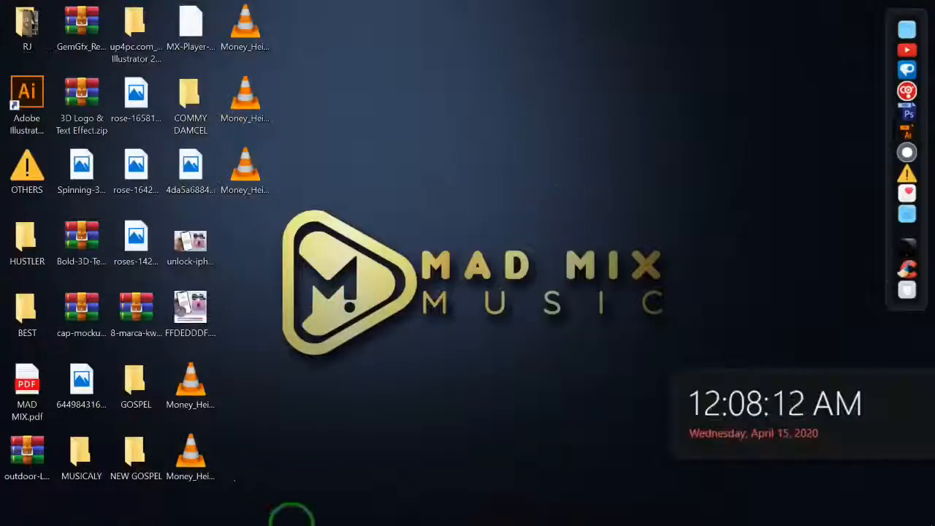